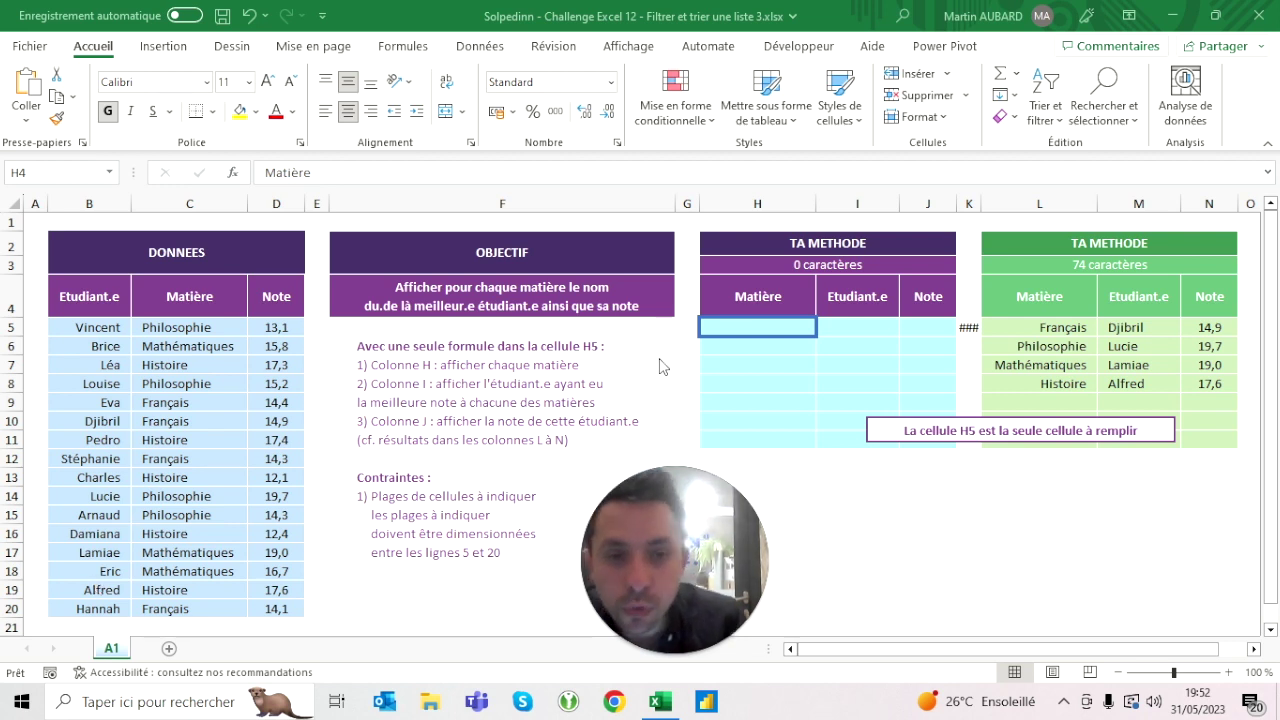
Step: Begin a MAX.SI.ENS formula in cell H5
left_click(740, 300)
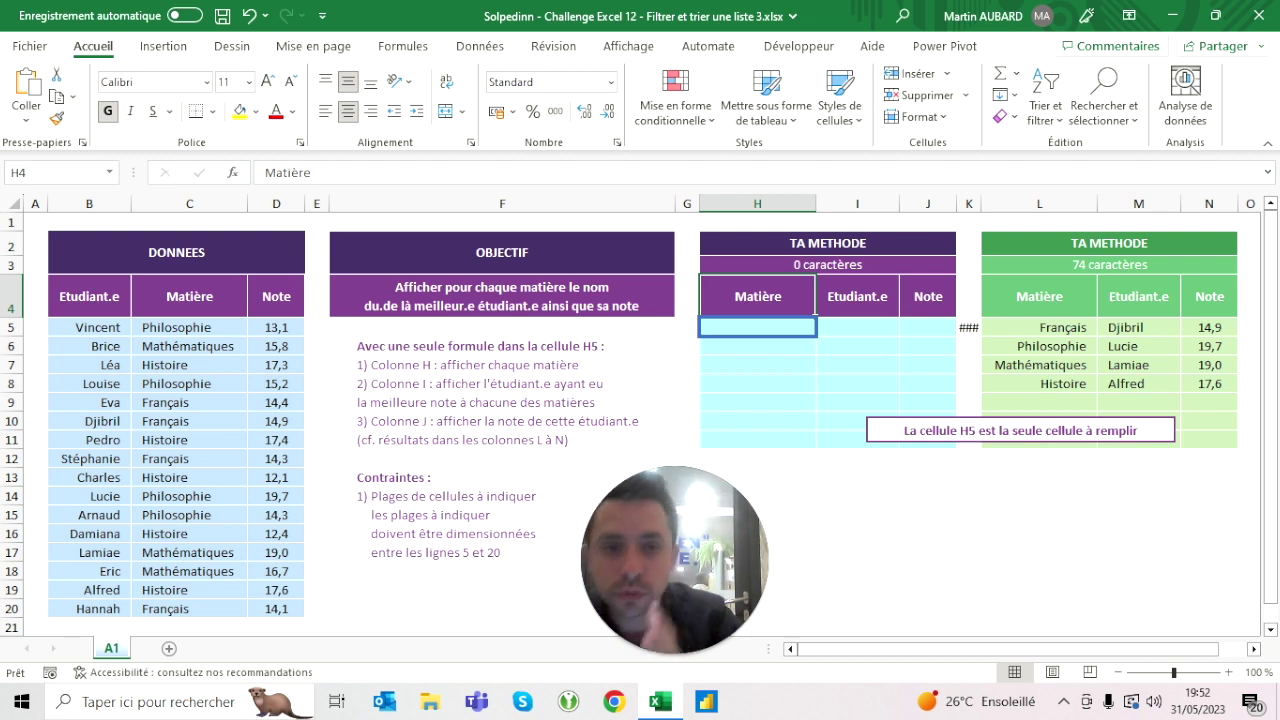
left_click(757, 327)
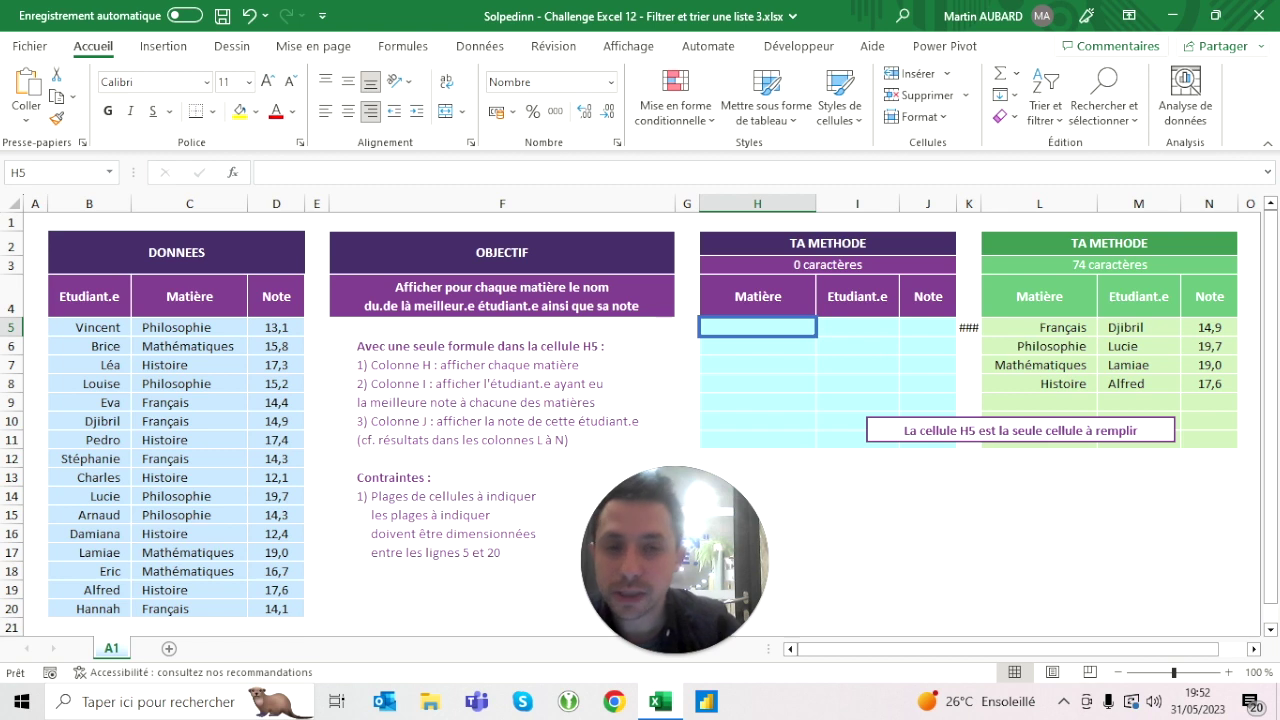
left_click(758, 296)
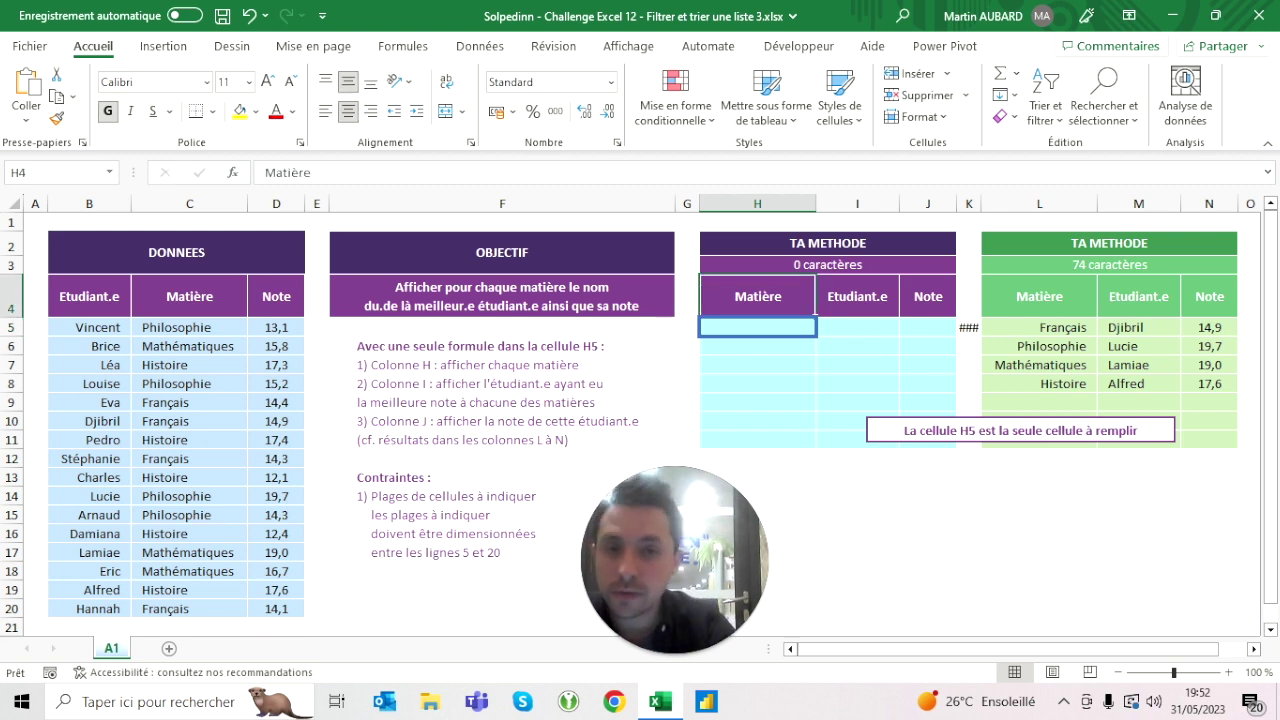
left_click(757, 326)
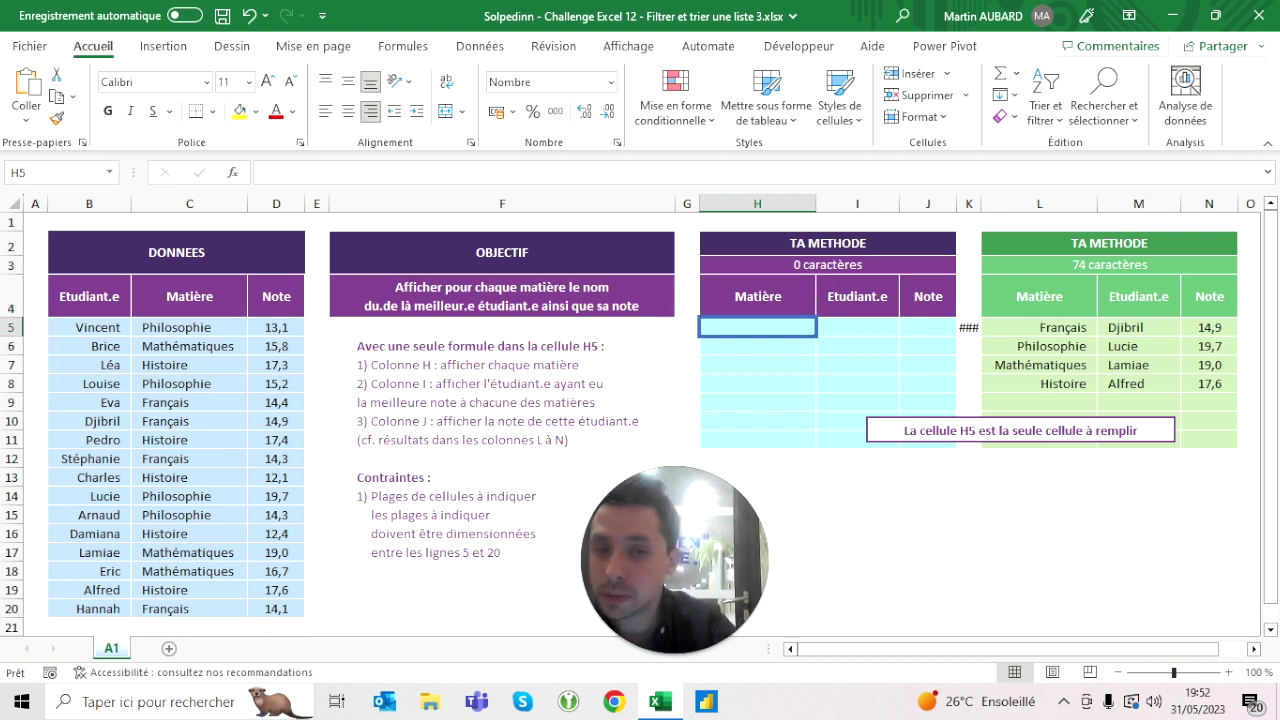
type("=")
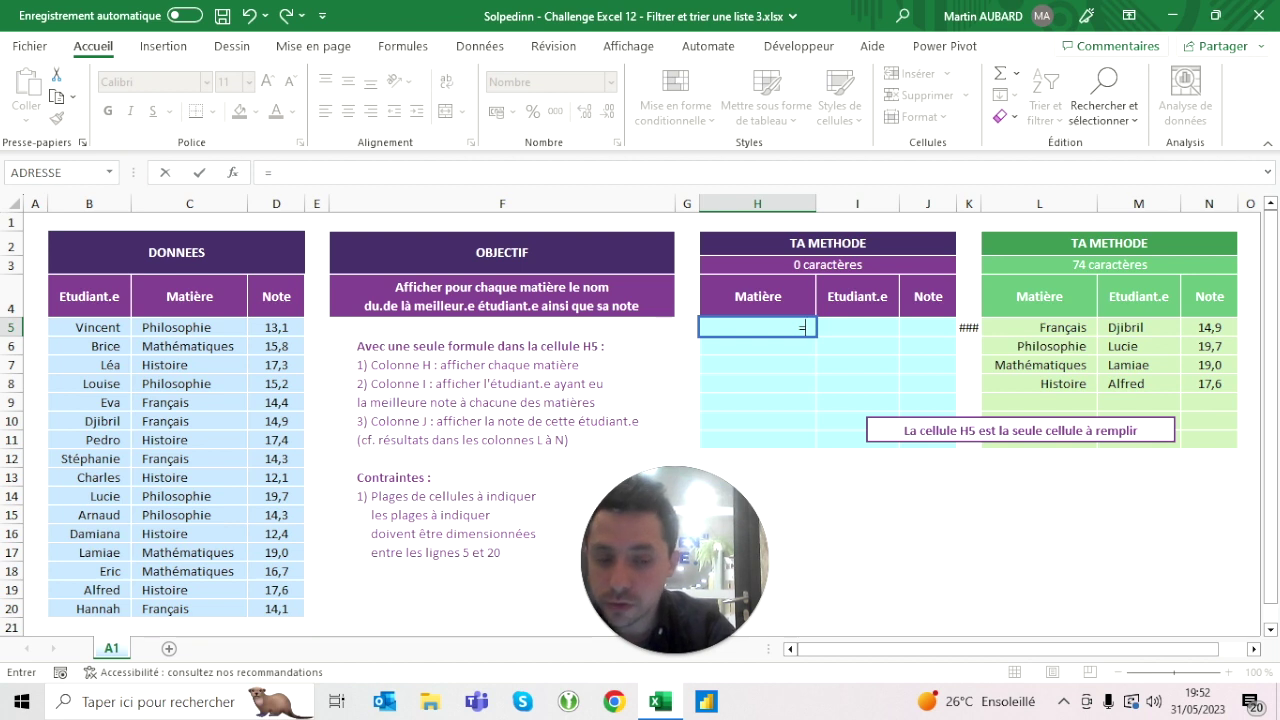
type("max")
key("Down")
key("Tab")
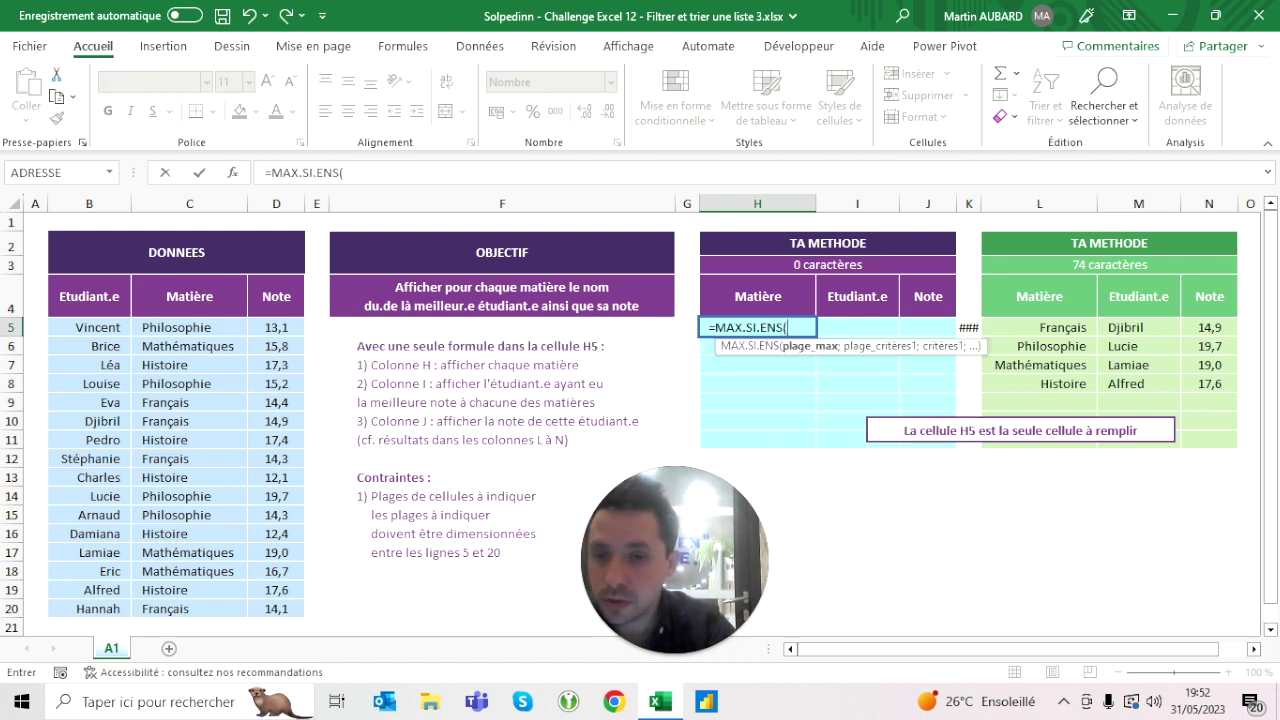
Step: Give MAX.SI.ENS the arguments D5:D20;C5:C20;C5:C20 and confirm so grades spill down column H
left_click_drag(276, 327, 285, 610)
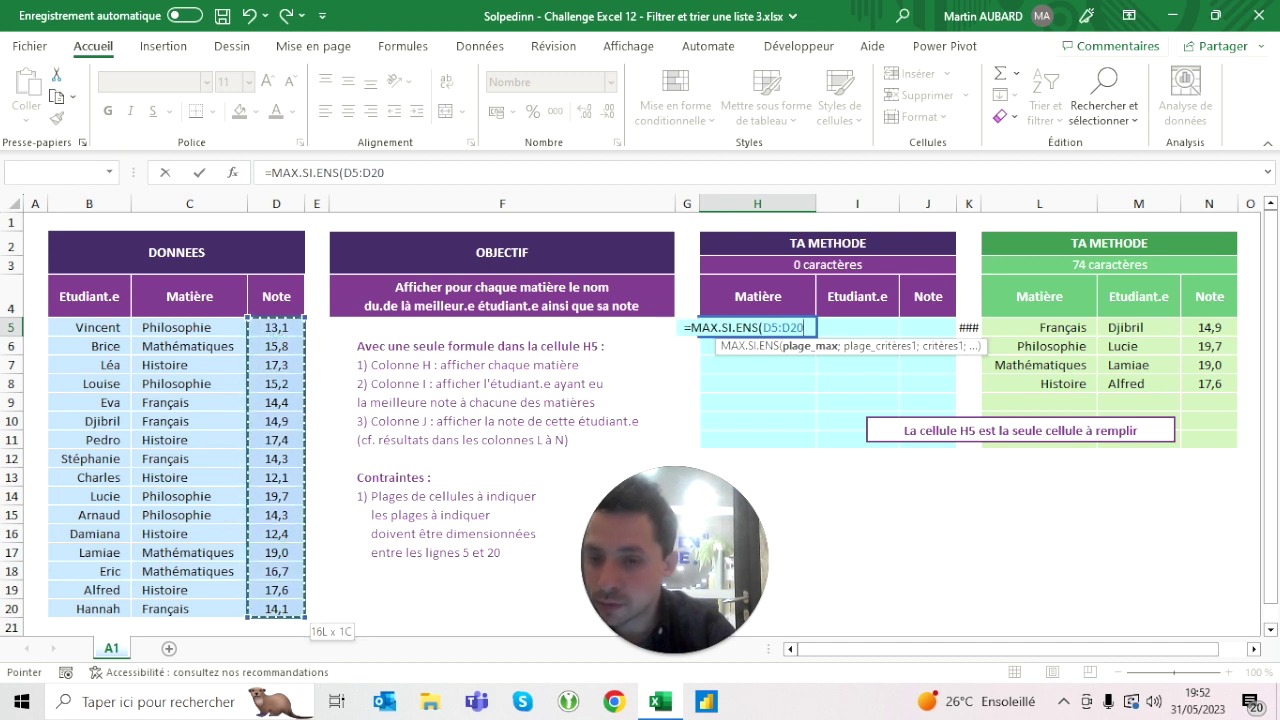
type(";")
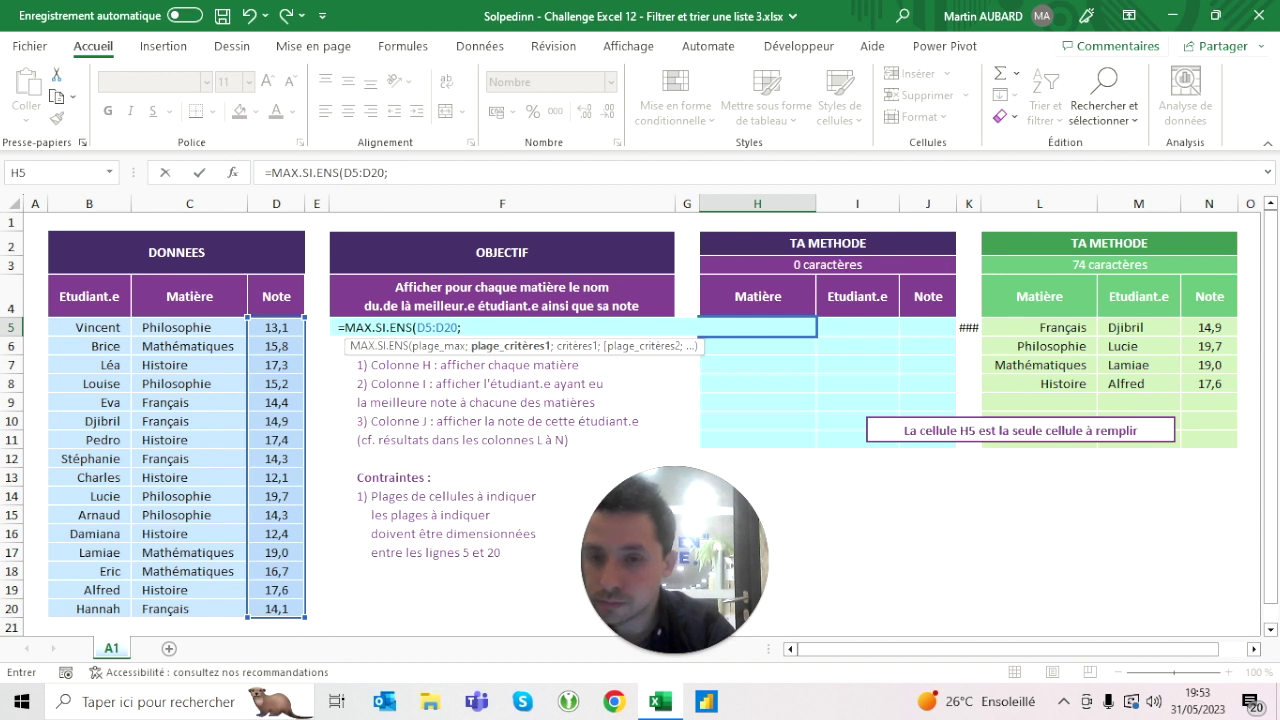
left_click_drag(190, 327, 190, 609)
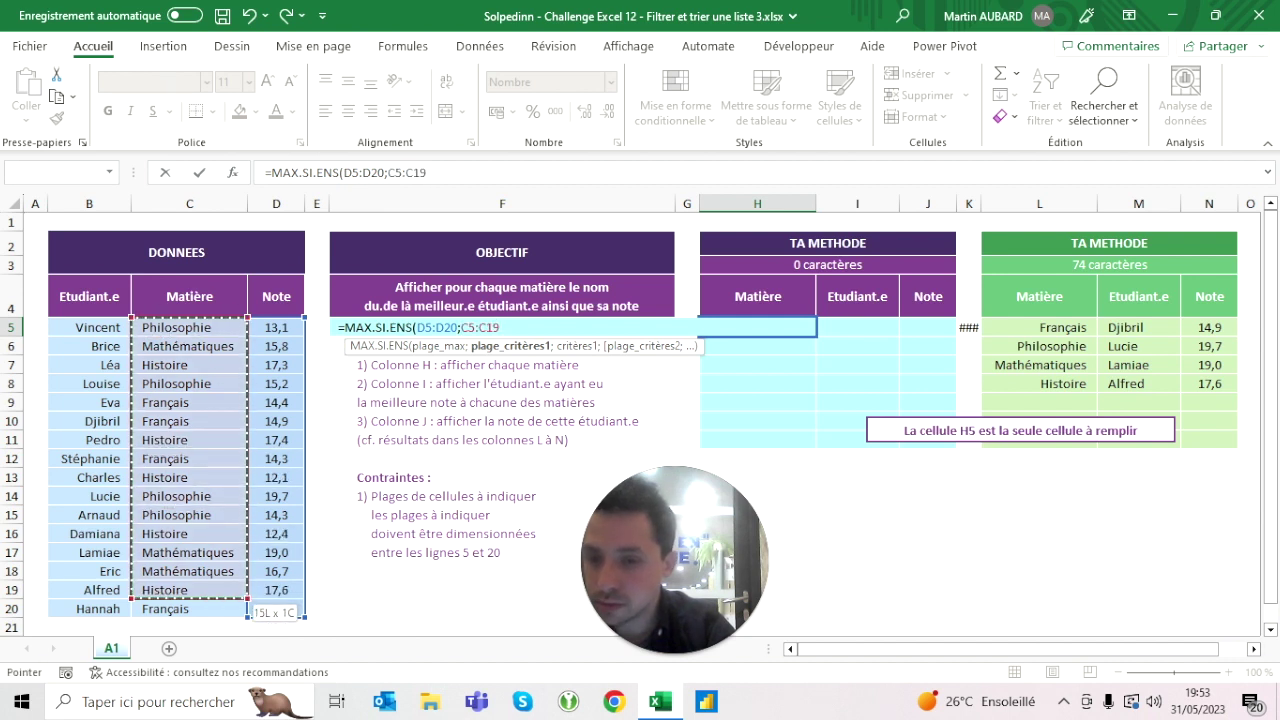
type(";")
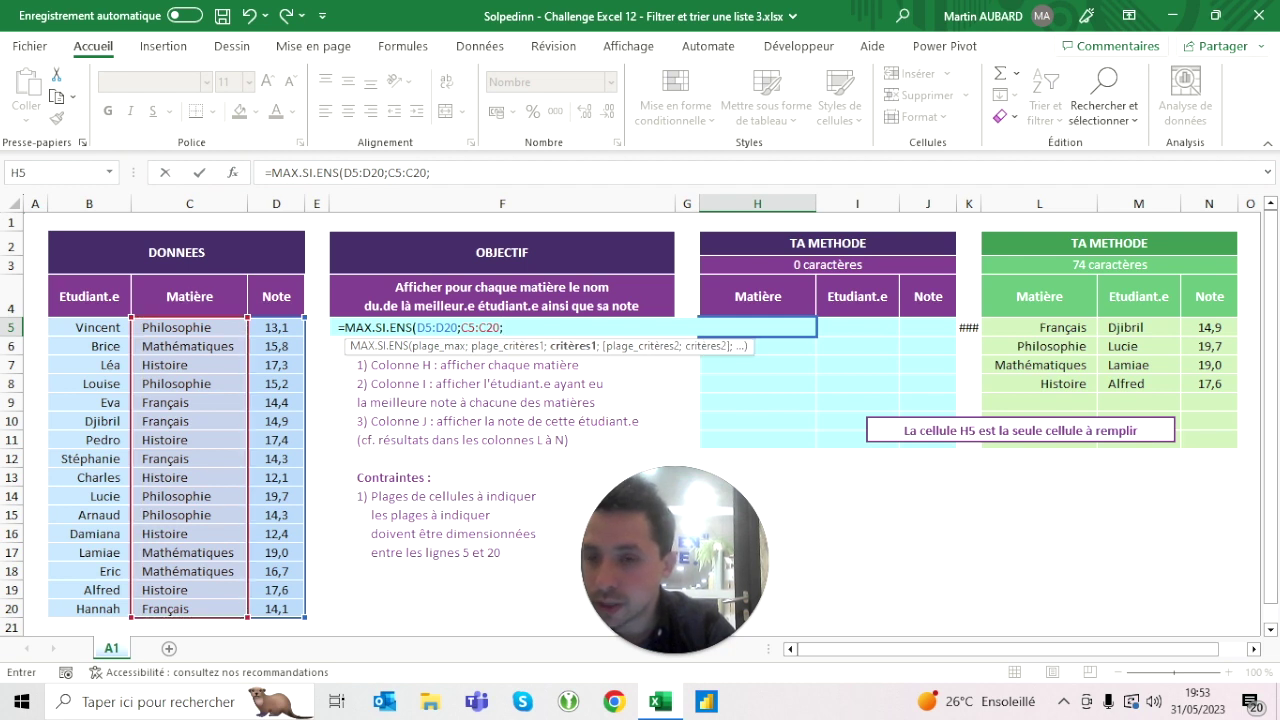
left_click_drag(190, 327, 190, 609)
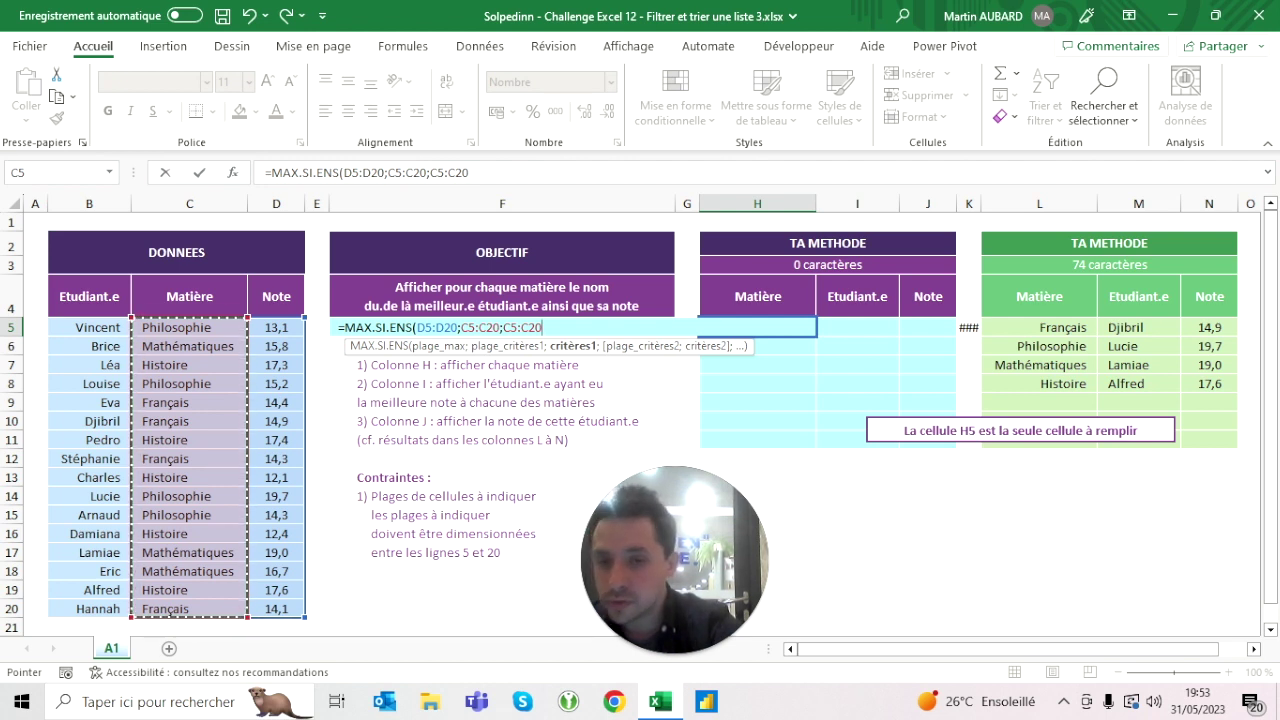
key("Return")
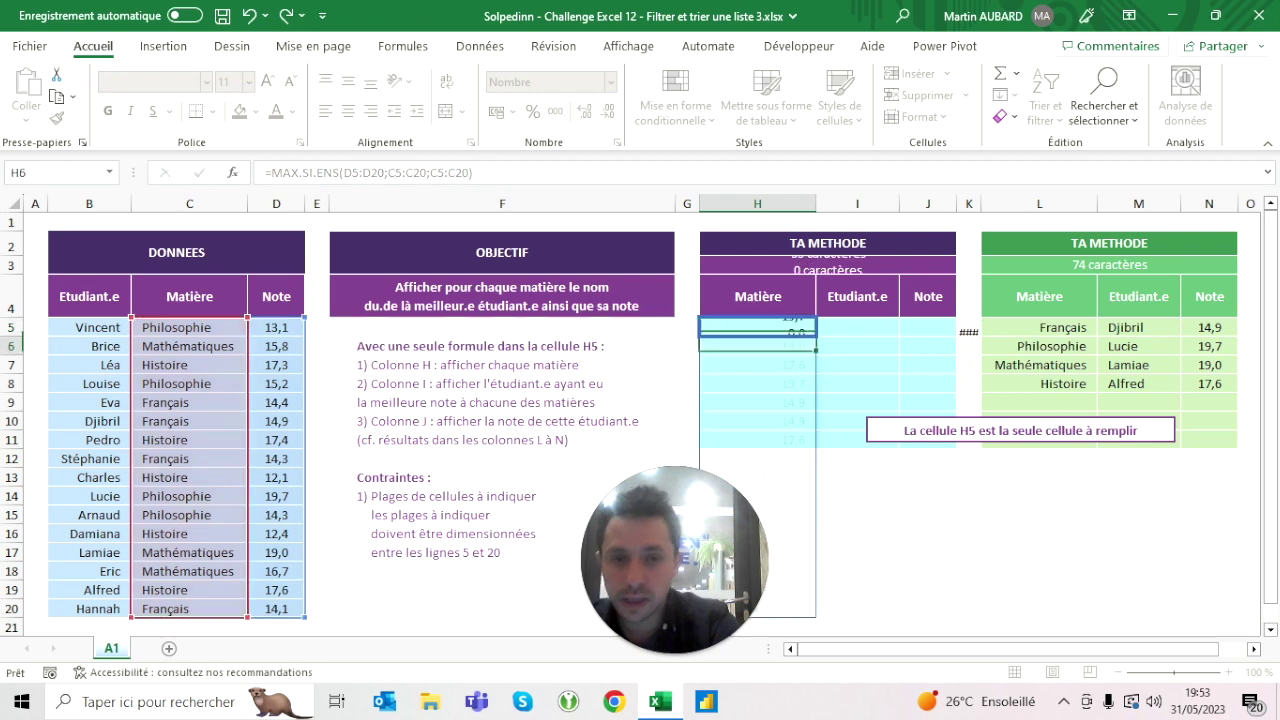
left_click(757, 327)
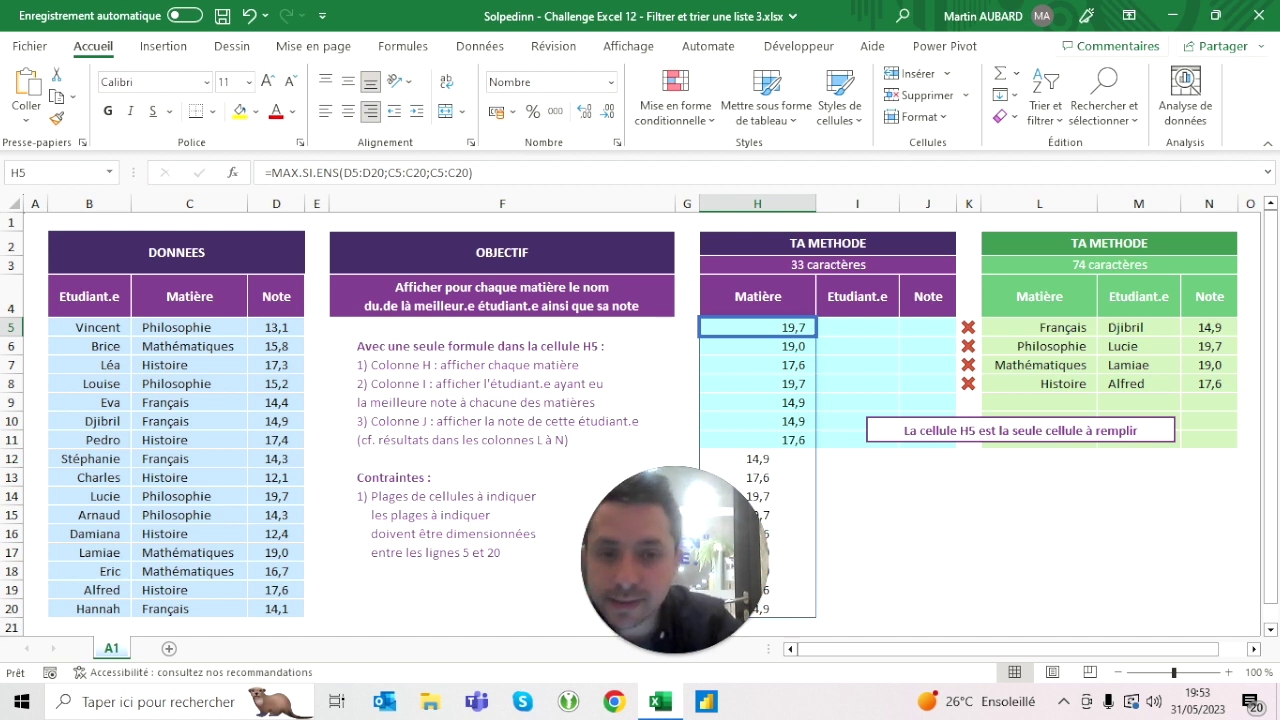
left_click(190, 364)
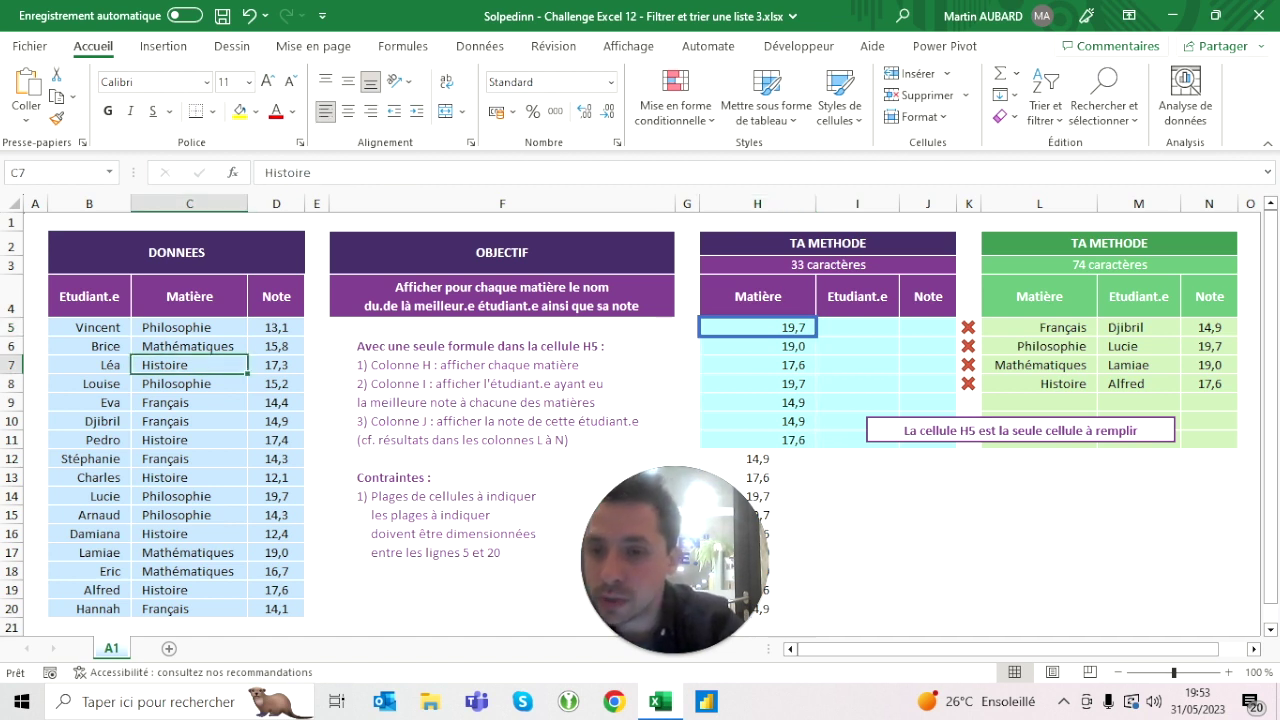
left_click(190, 383)
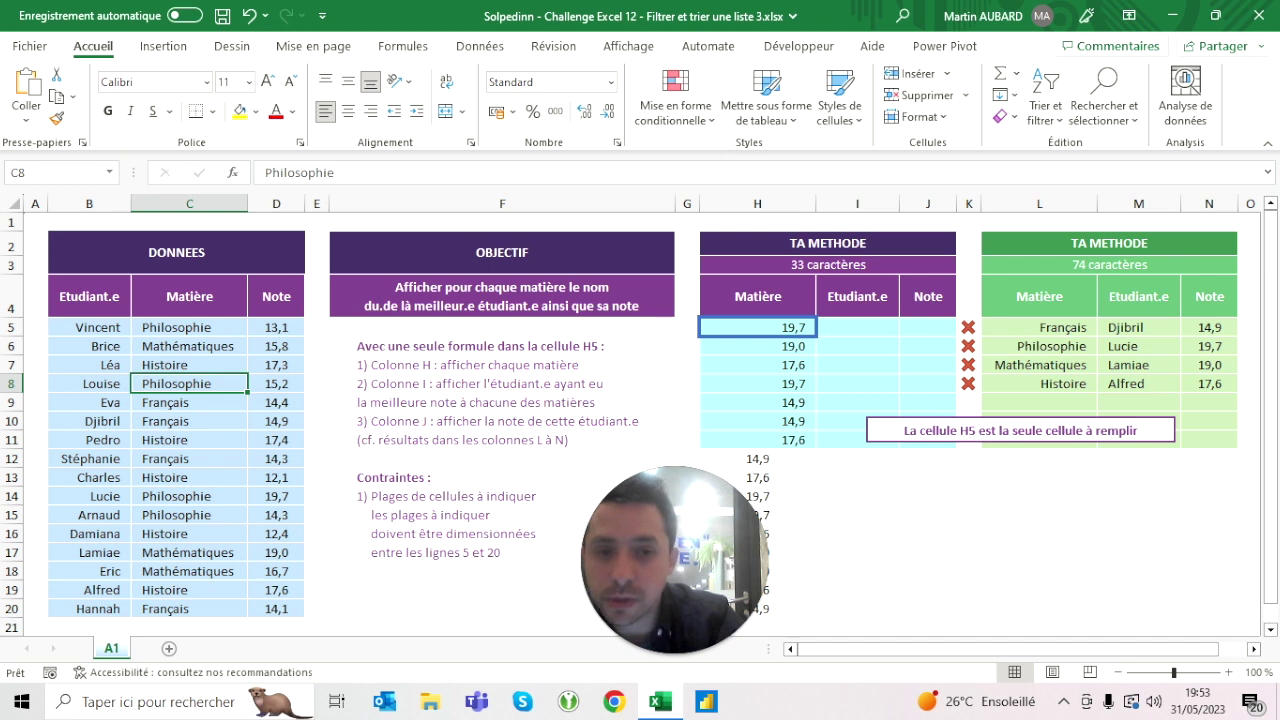
left_click(757, 383)
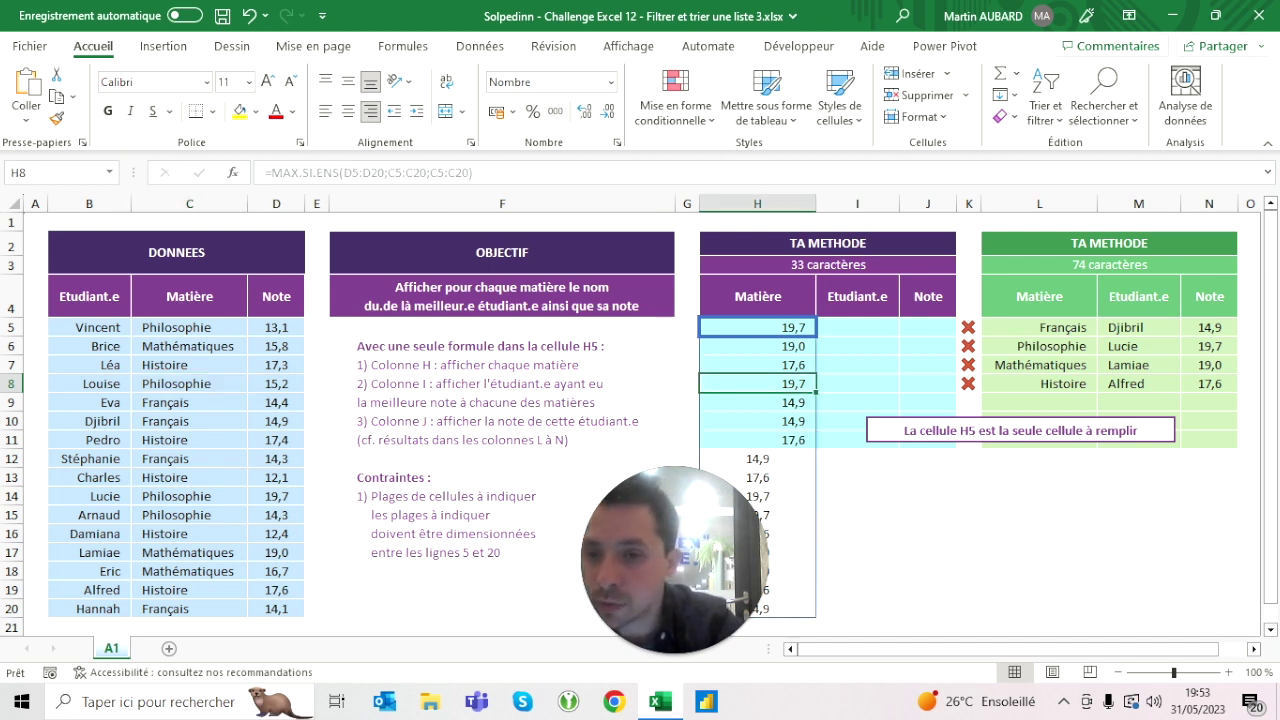
left_click(189, 402)
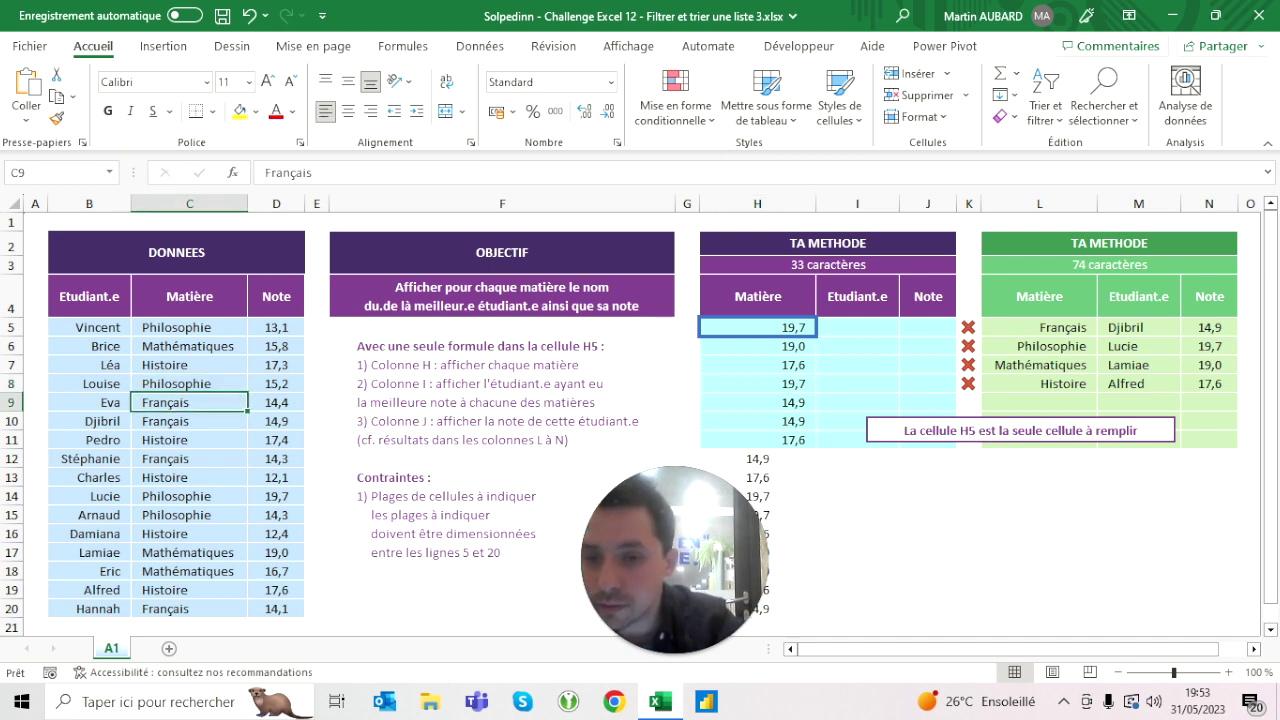
left_click(757, 402)
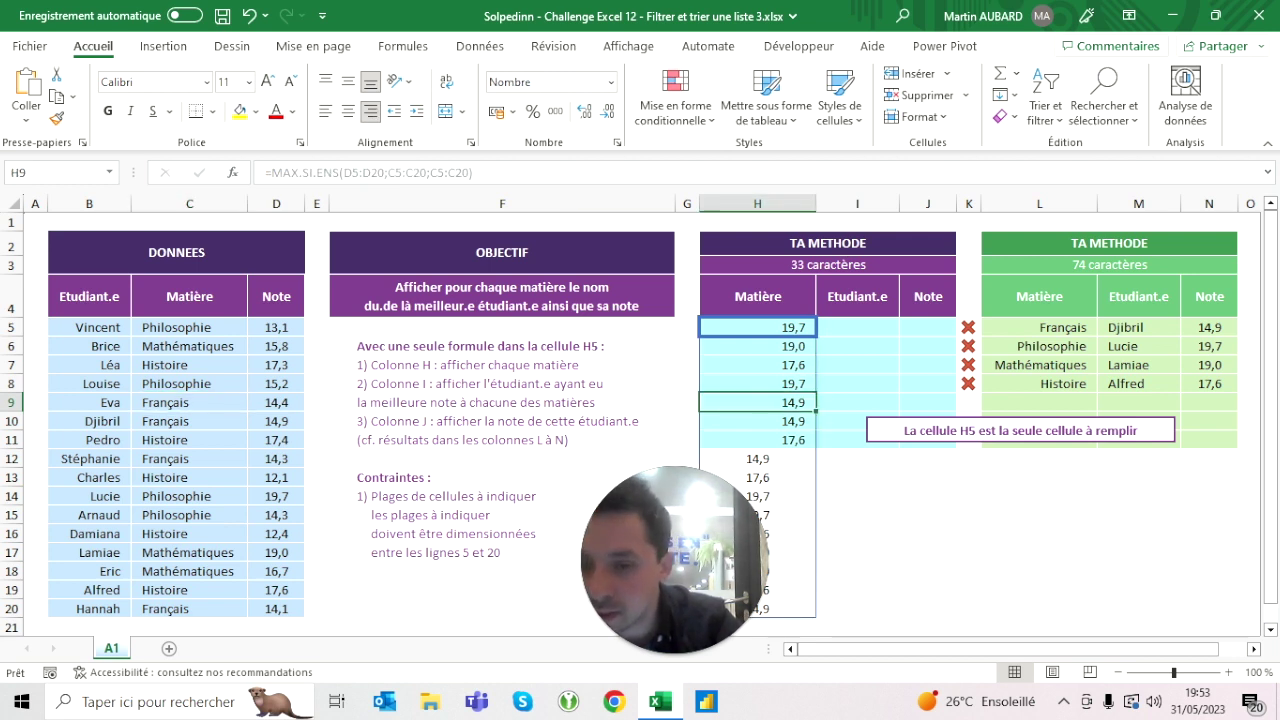
left_click(276, 608)
type("20")
key("Return")
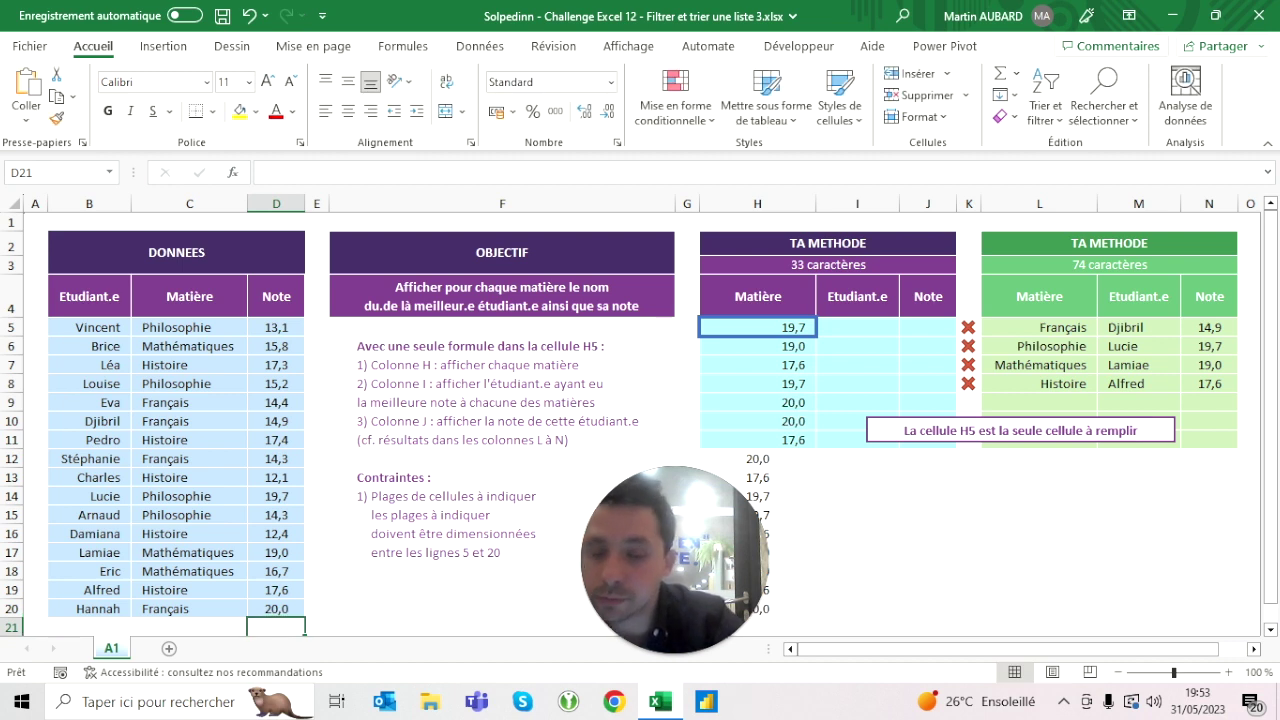
left_click(249, 15)
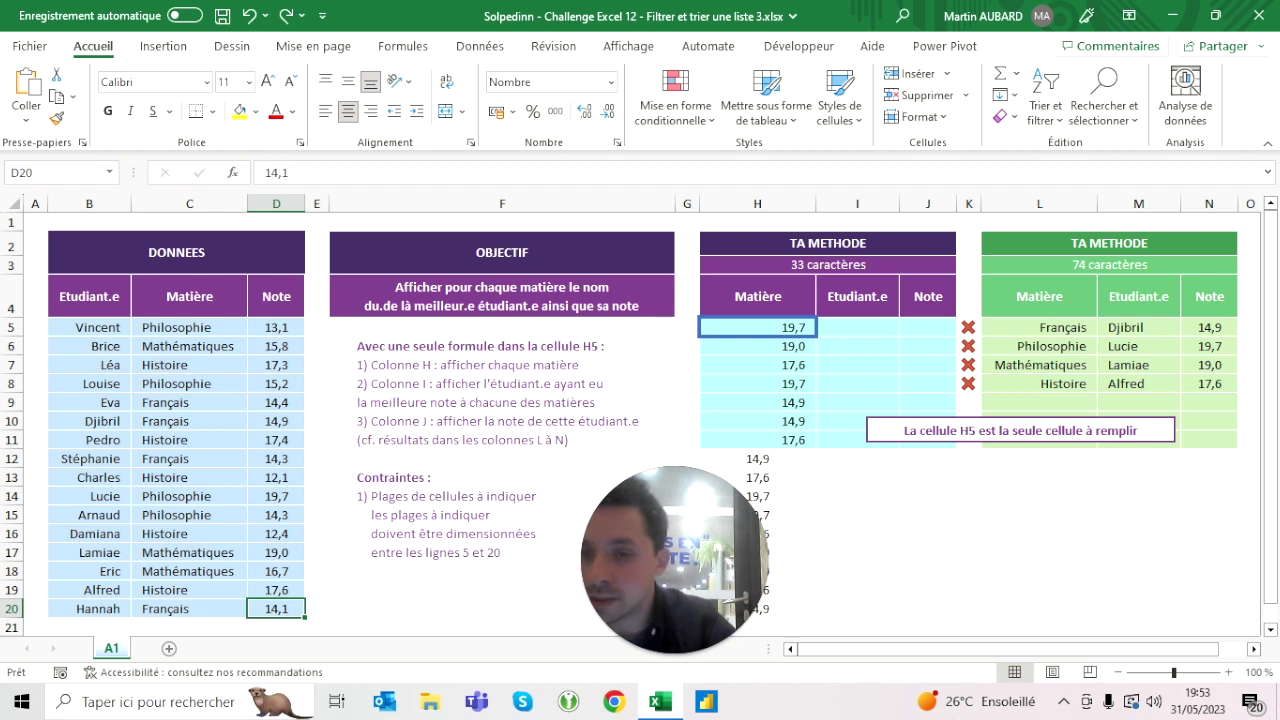
left_click(276, 496)
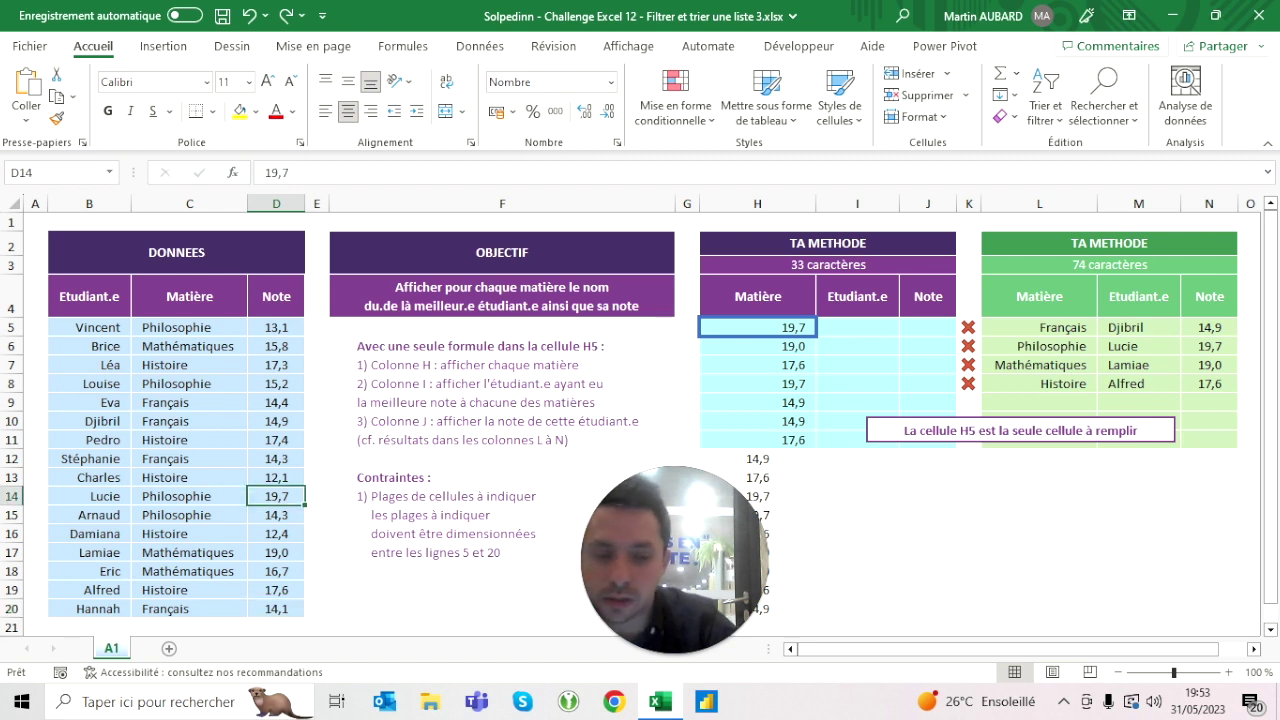
type("20")
key("Return")
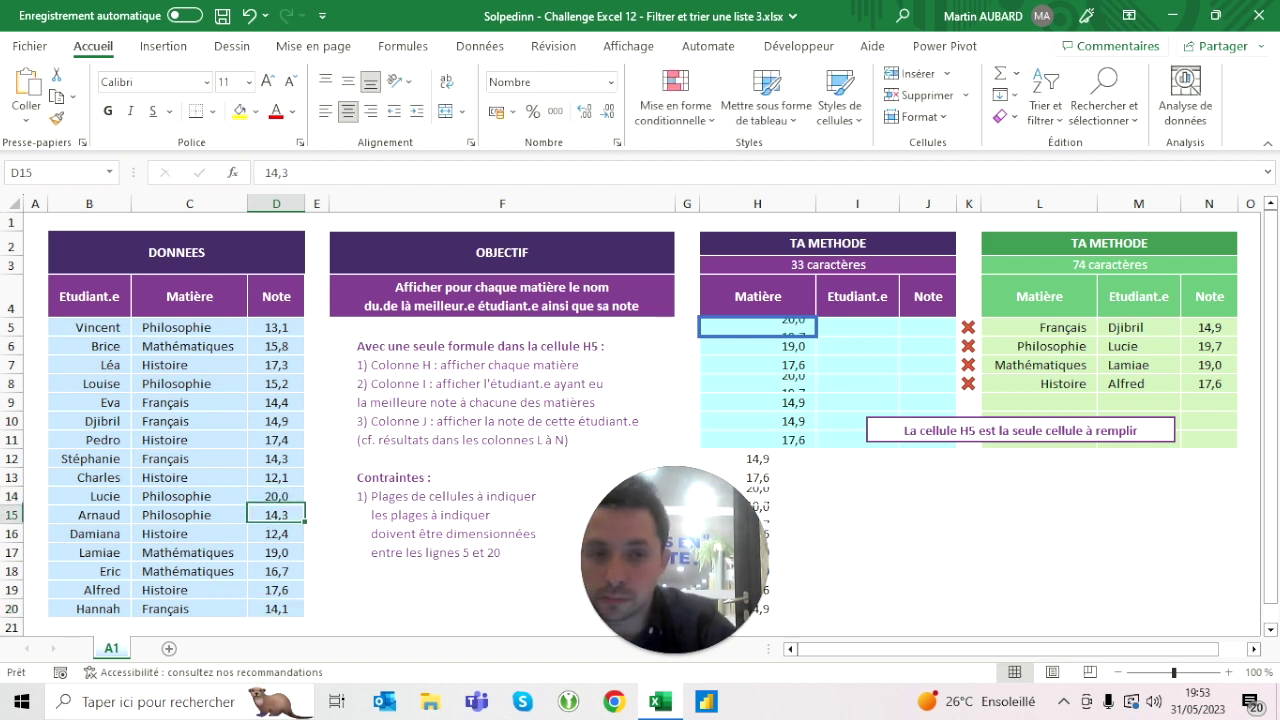
key("Up")
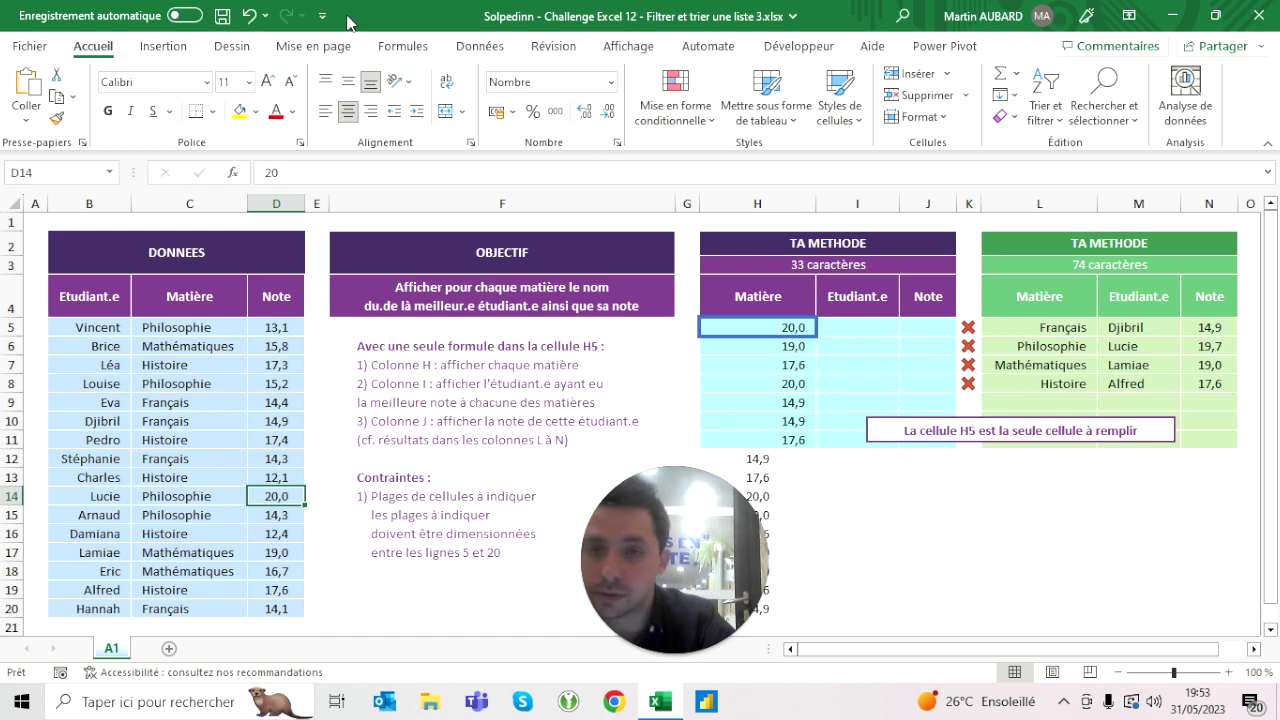
left_click(250, 15)
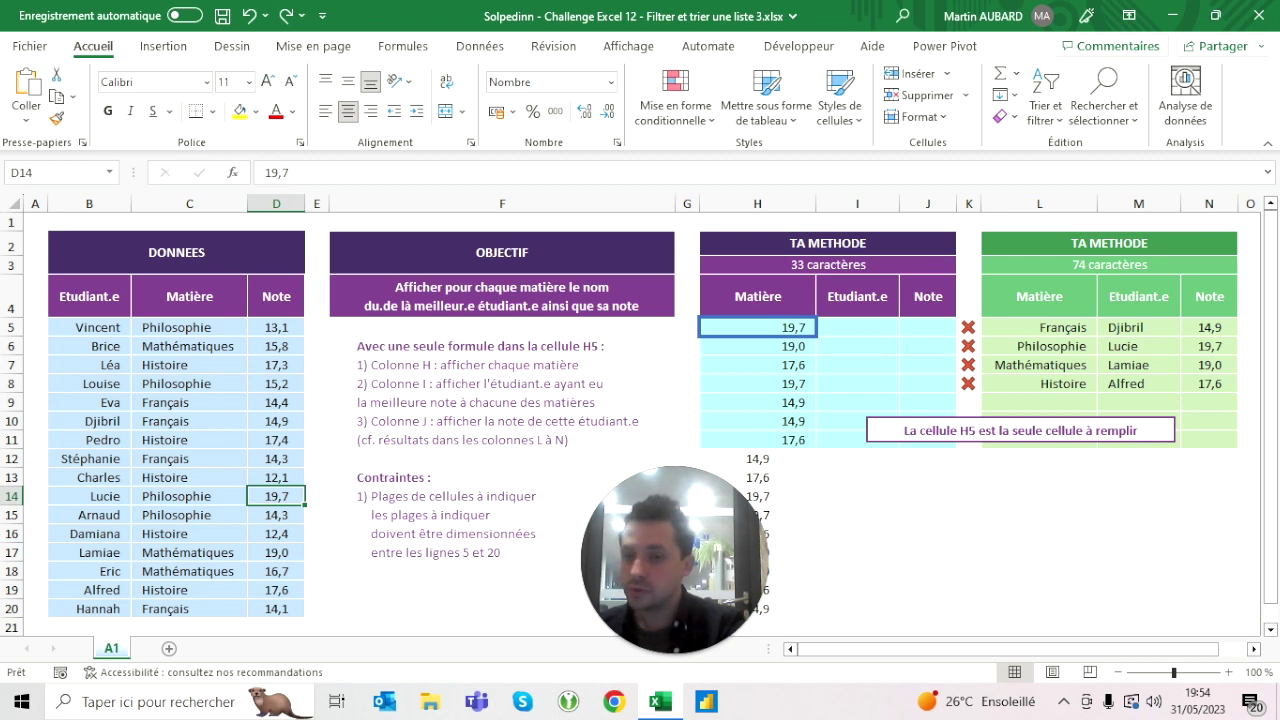
Step: Test row 7 by entering abc in C7 and 5 in D7, then check column H
left_click(276, 364)
left_click(189, 364)
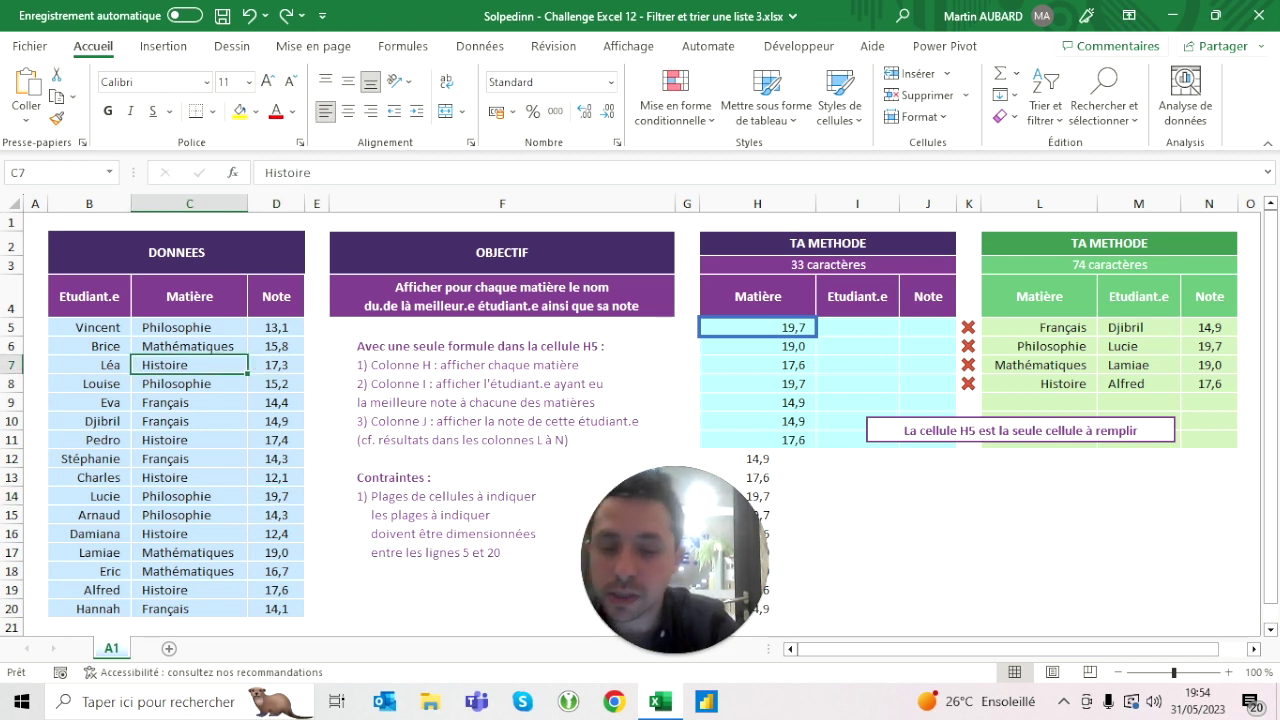
type("abc")
key("ctrl+Return")
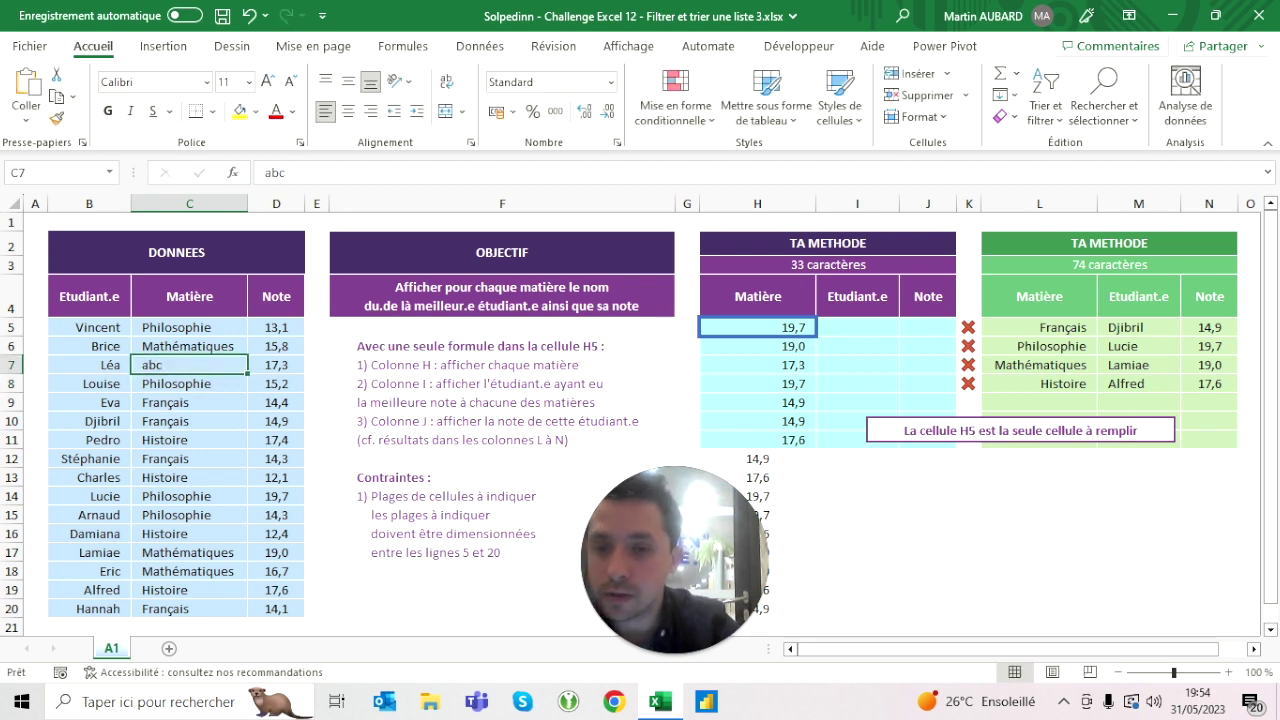
key("Right")
type("5")
key("Return")
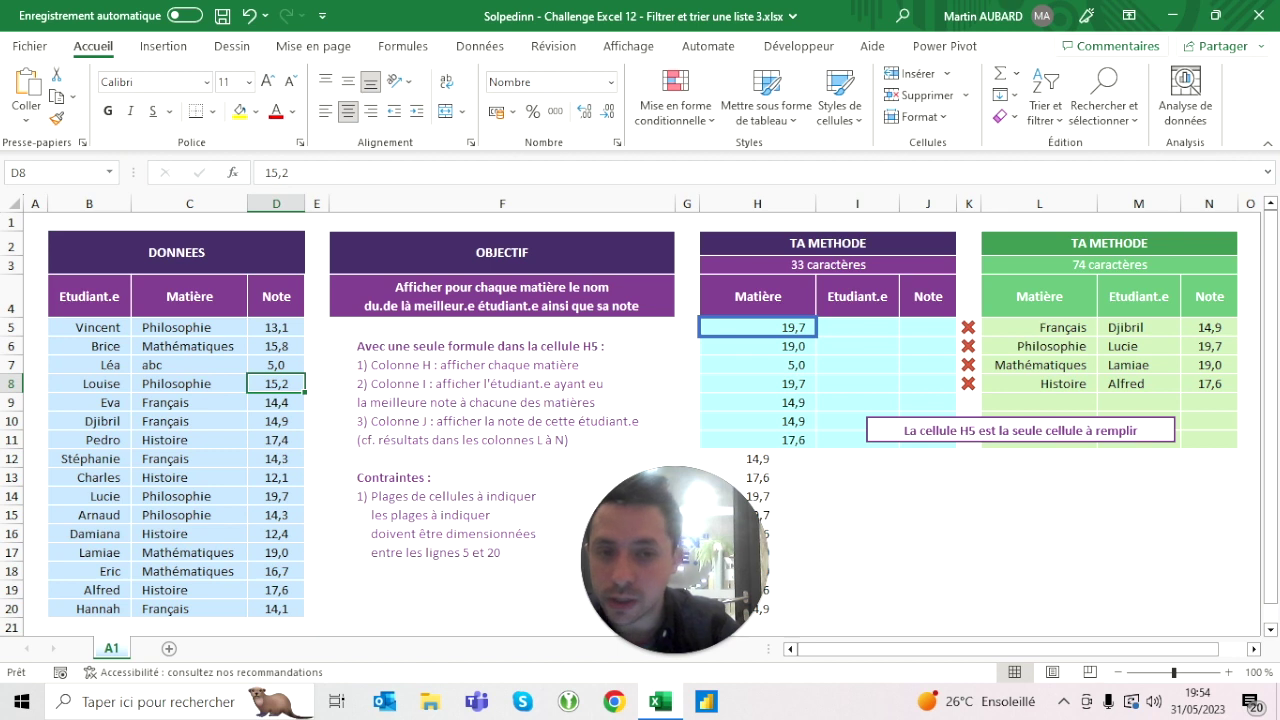
left_click(757, 365)
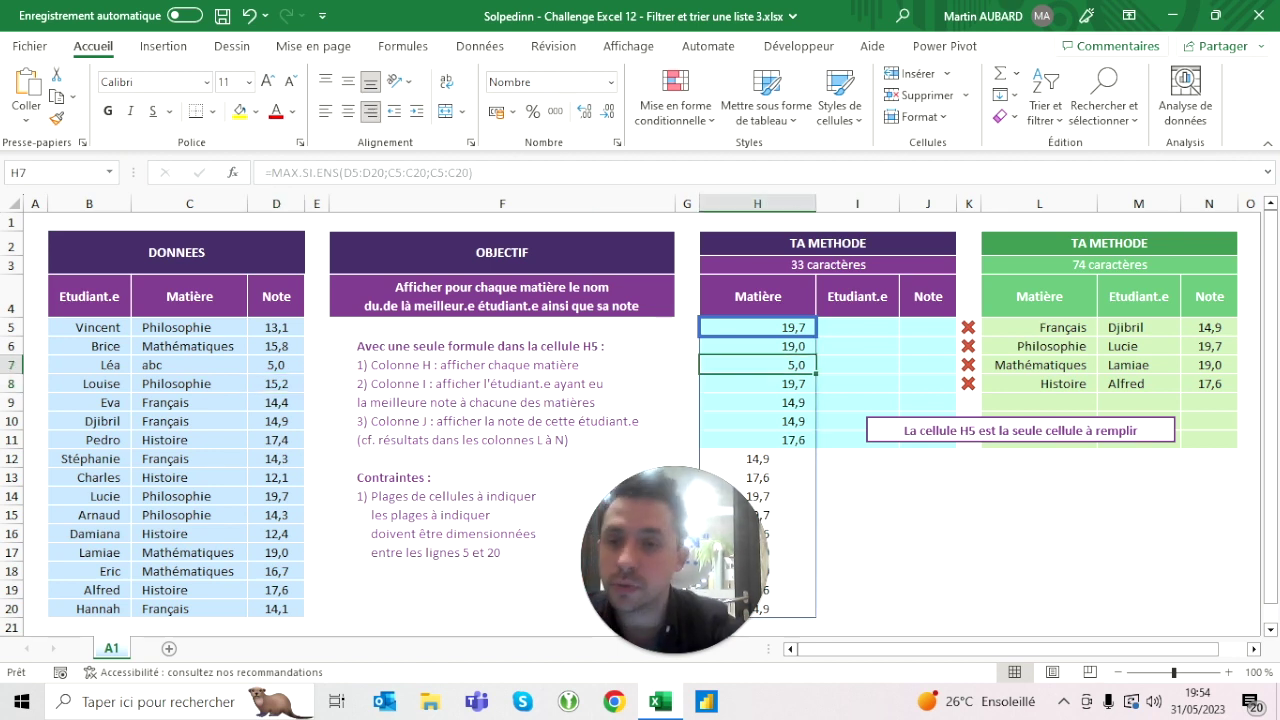
Step: Undo both test edits so row 7 again reads Histoire with 17,3
left_click(249, 16)
left_click(249, 16)
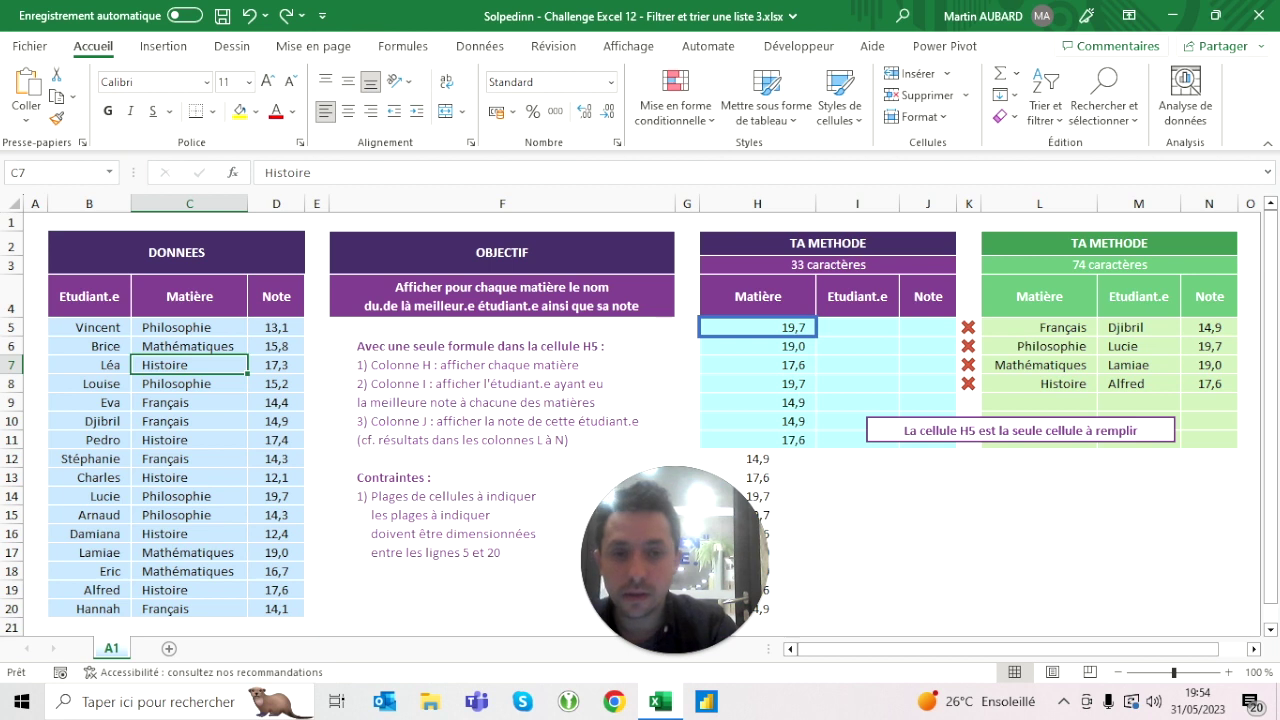
left_click(757, 296)
left_click(757, 327)
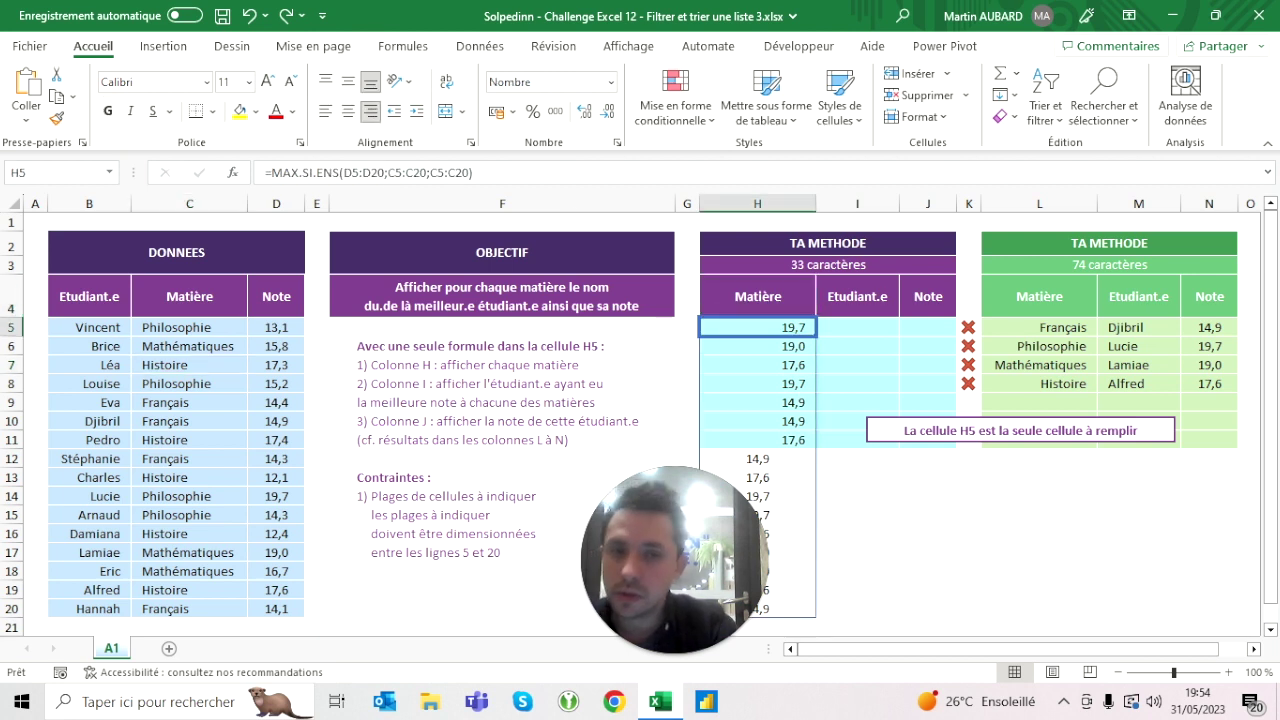
Step: Append =D5:D20 to the H5 formula so column H spills VRAI/FAUX, comparing via undo/redo
key("F2")
type("=")
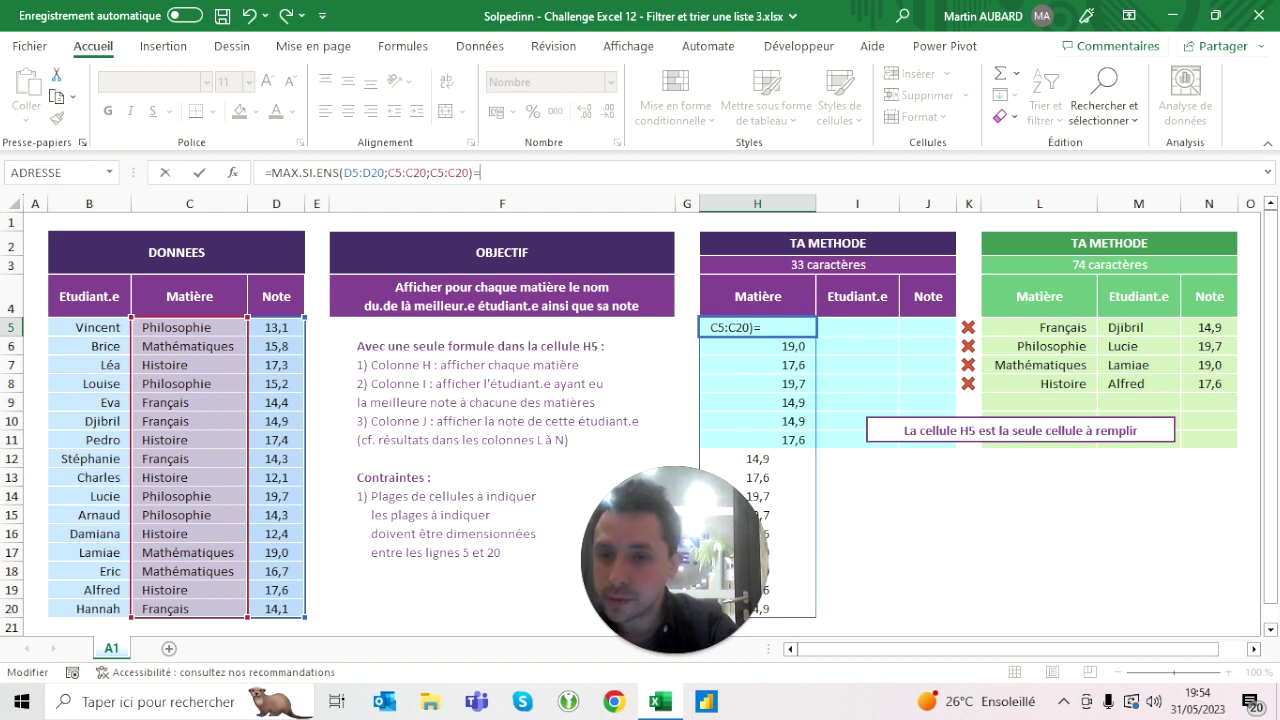
mouse_move(276, 327)
left_mouse_down()
mouse_move(276, 627)
mouse_move(276, 608)
left_mouse_up()
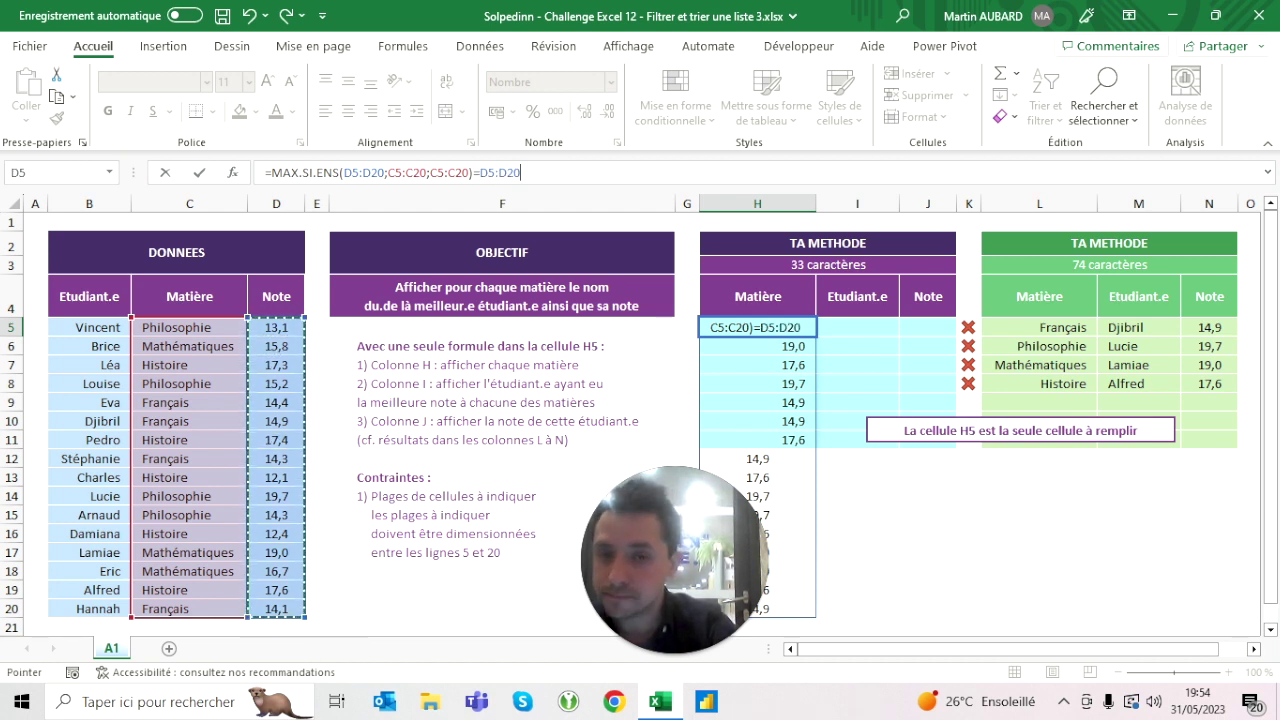
key("ctrl+Return")
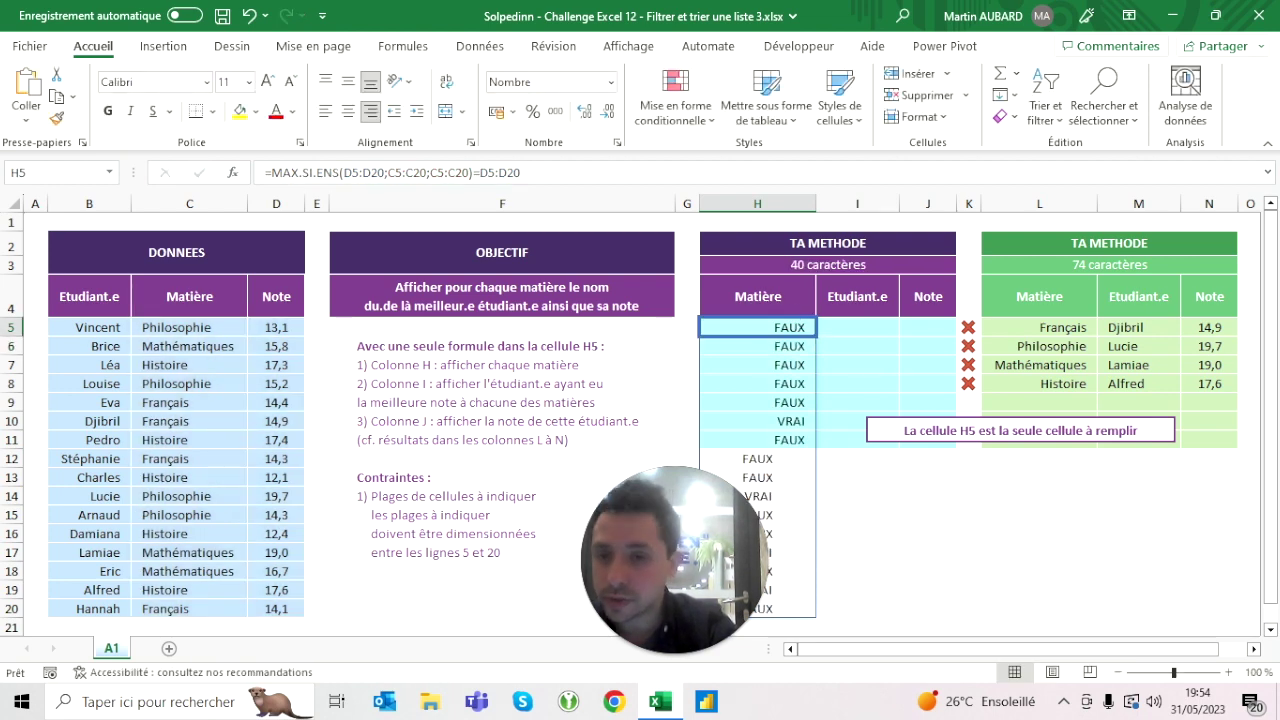
left_click(276, 327)
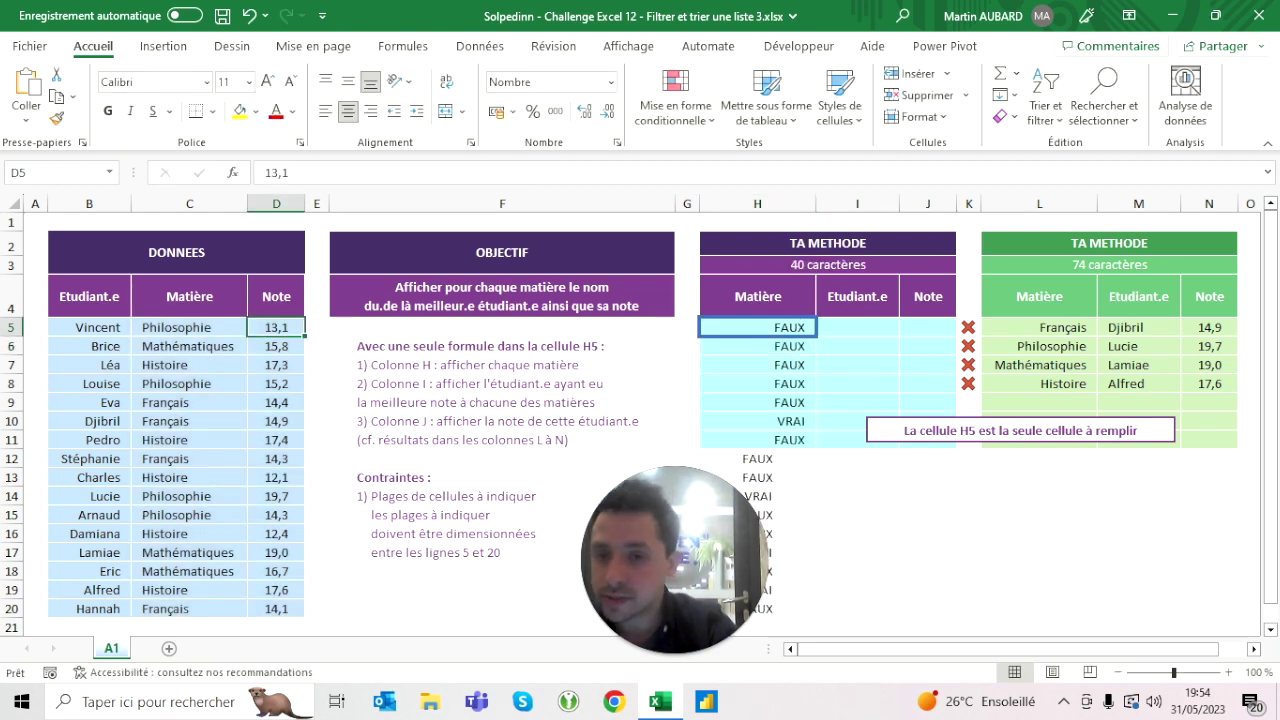
left_click(249, 15)
left_click(285, 15)
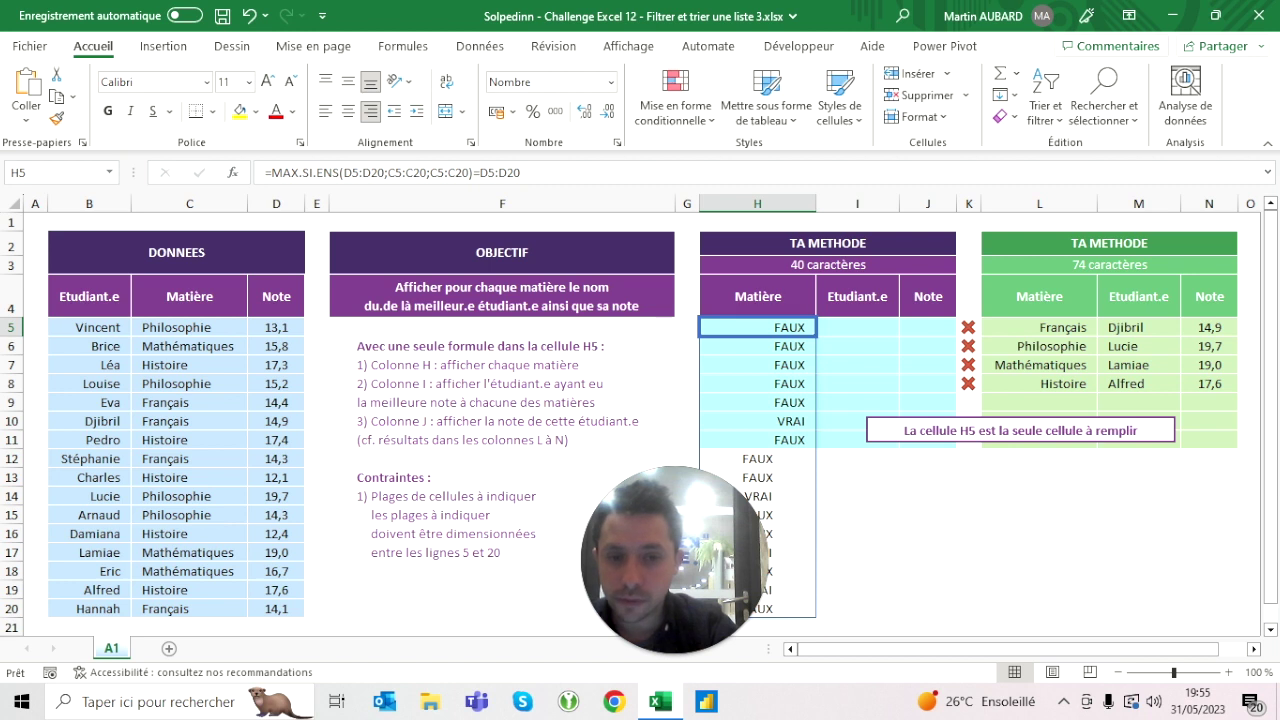
left_click(757, 421)
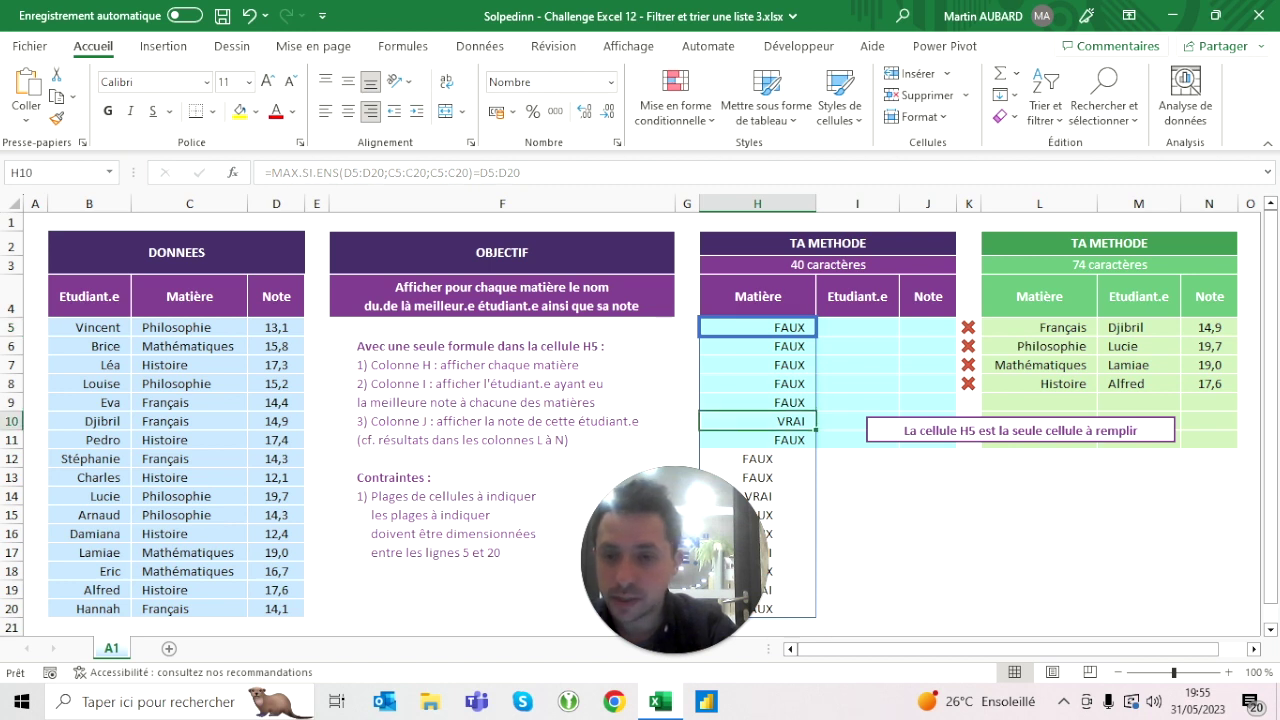
left_click(276, 421)
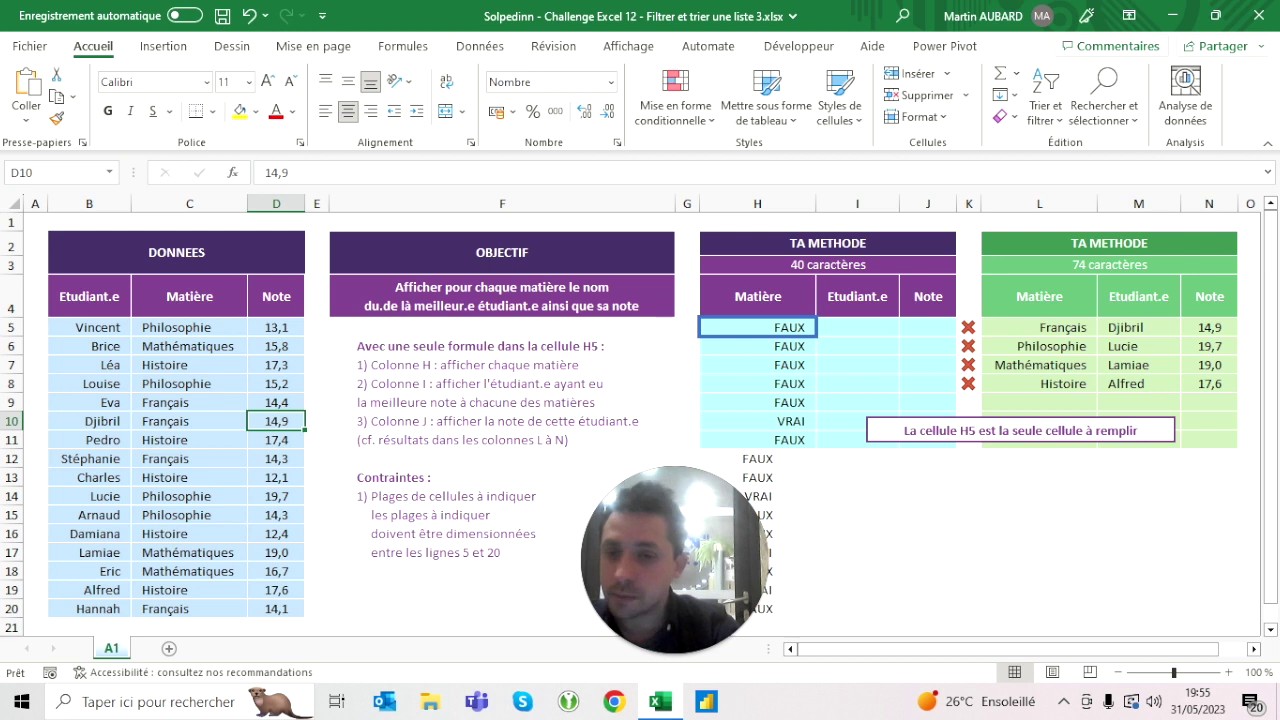
left_click(276, 327)
type("19,9")
key("ctrl+Return")
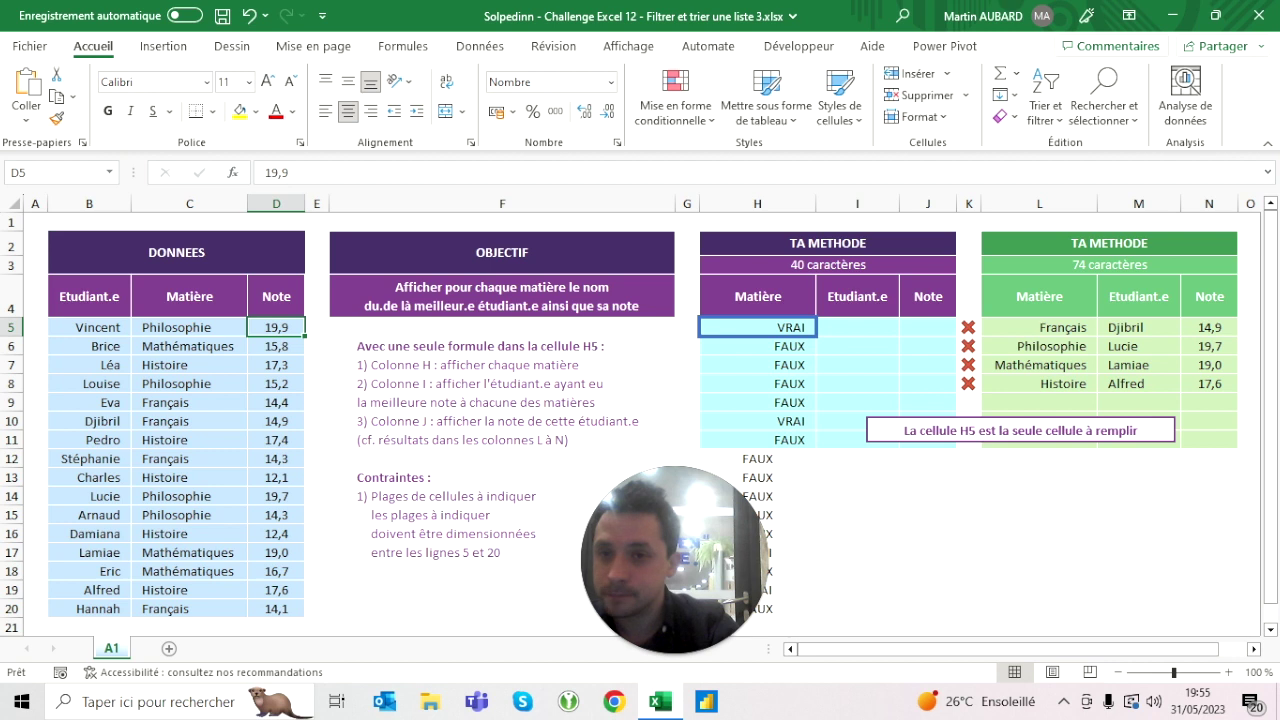
left_click(247, 16)
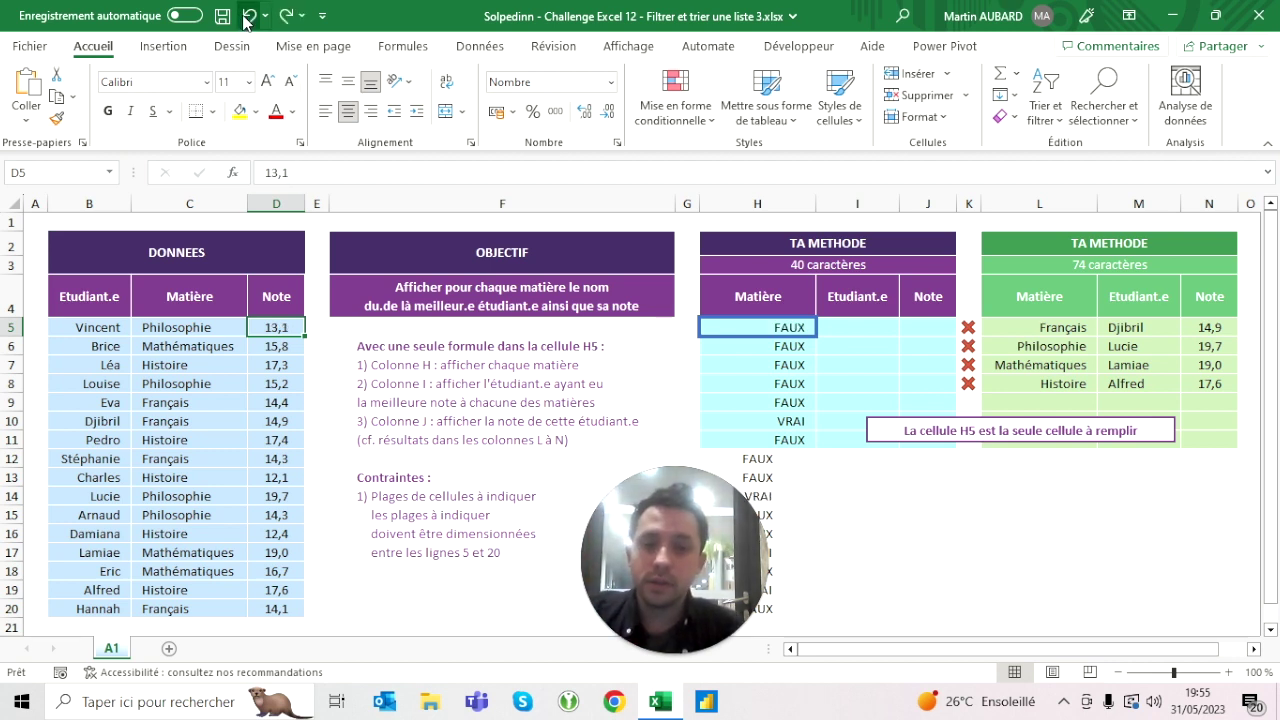
left_click(757, 296)
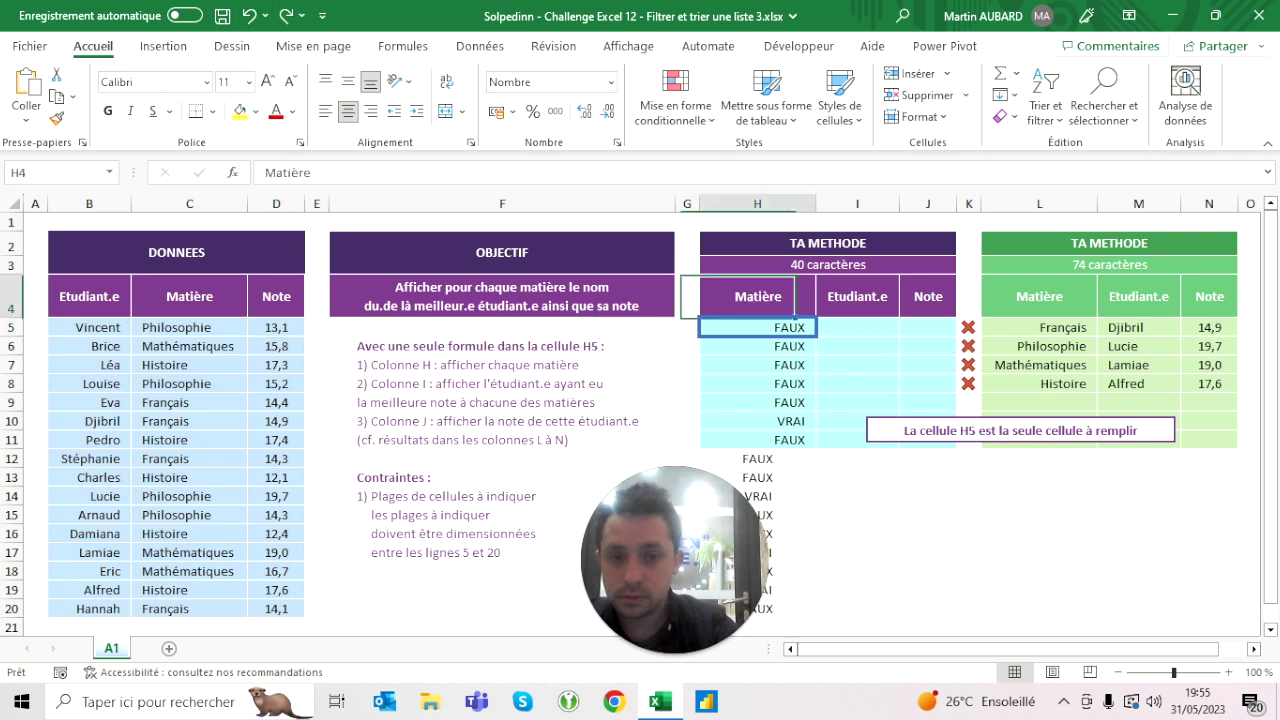
left_click(757, 327)
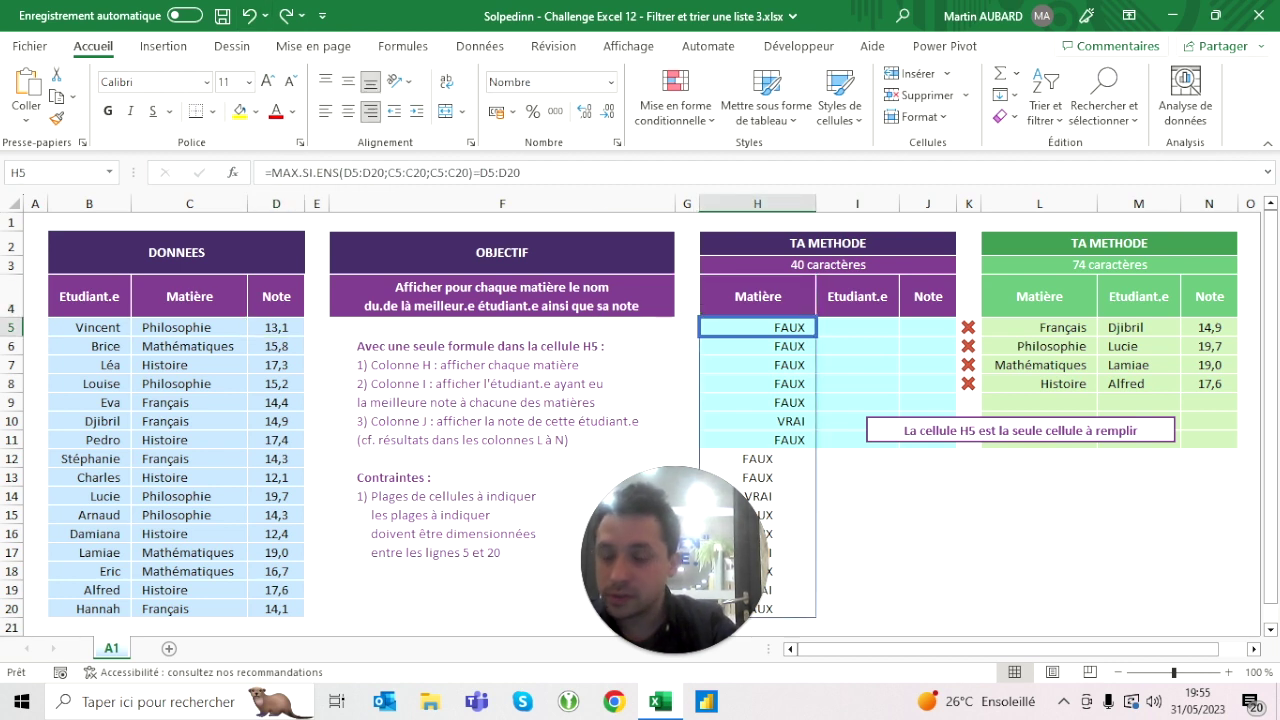
Step: Wrap the H5 comparison in FILTRE(C5:C20;…) to list Français, Philosophie, Mathématiques and Histoire
left_click(283, 172)
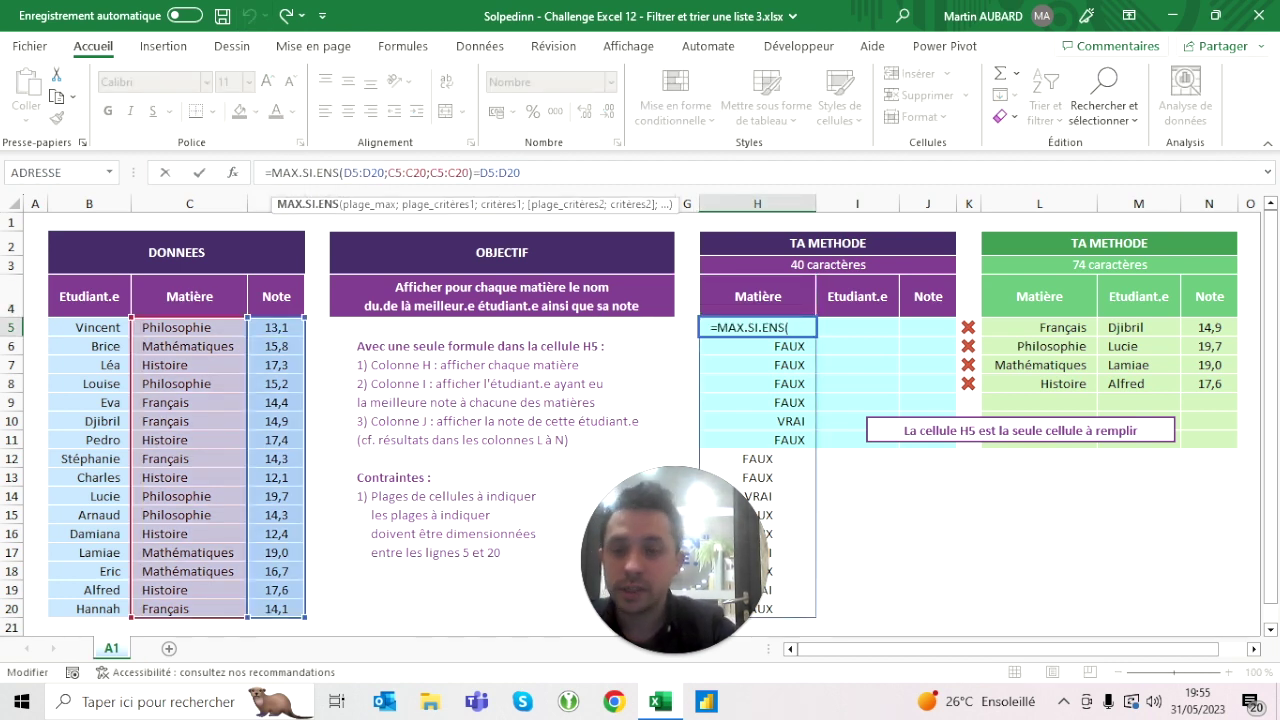
key("Escape")
left_click(270, 172)
type("filtre(")
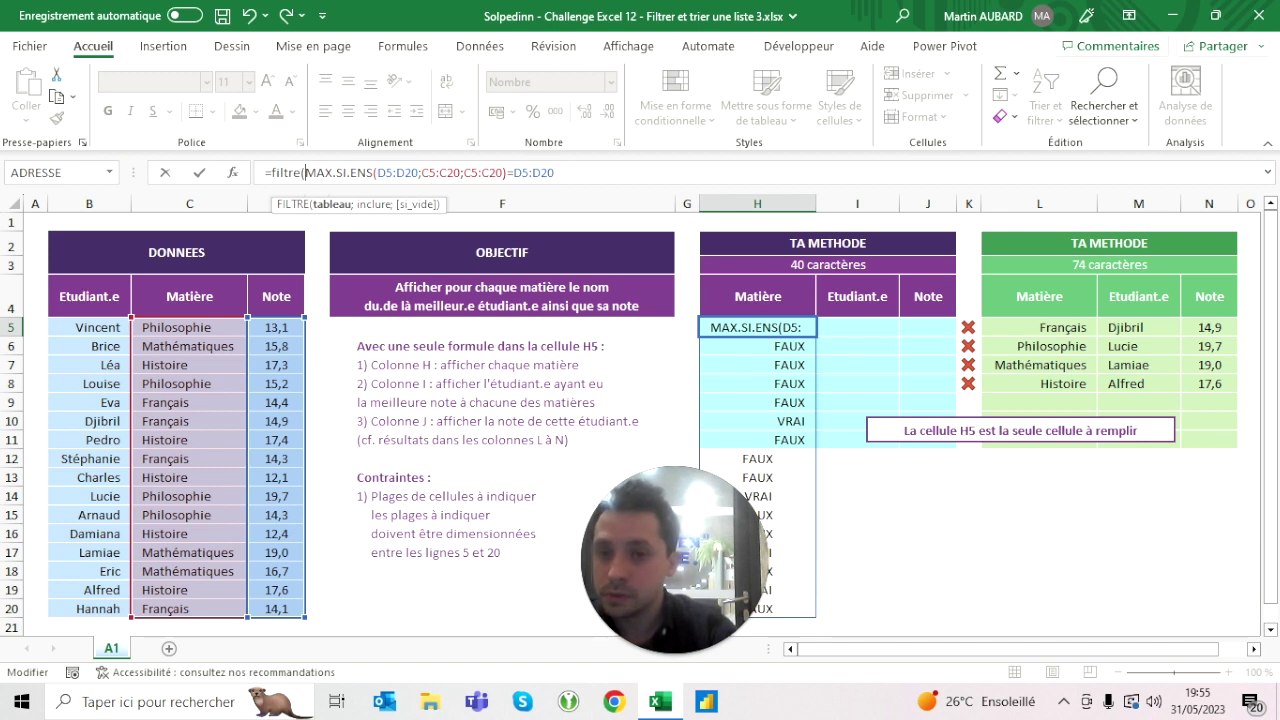
left_click_drag(189, 327, 189, 609)
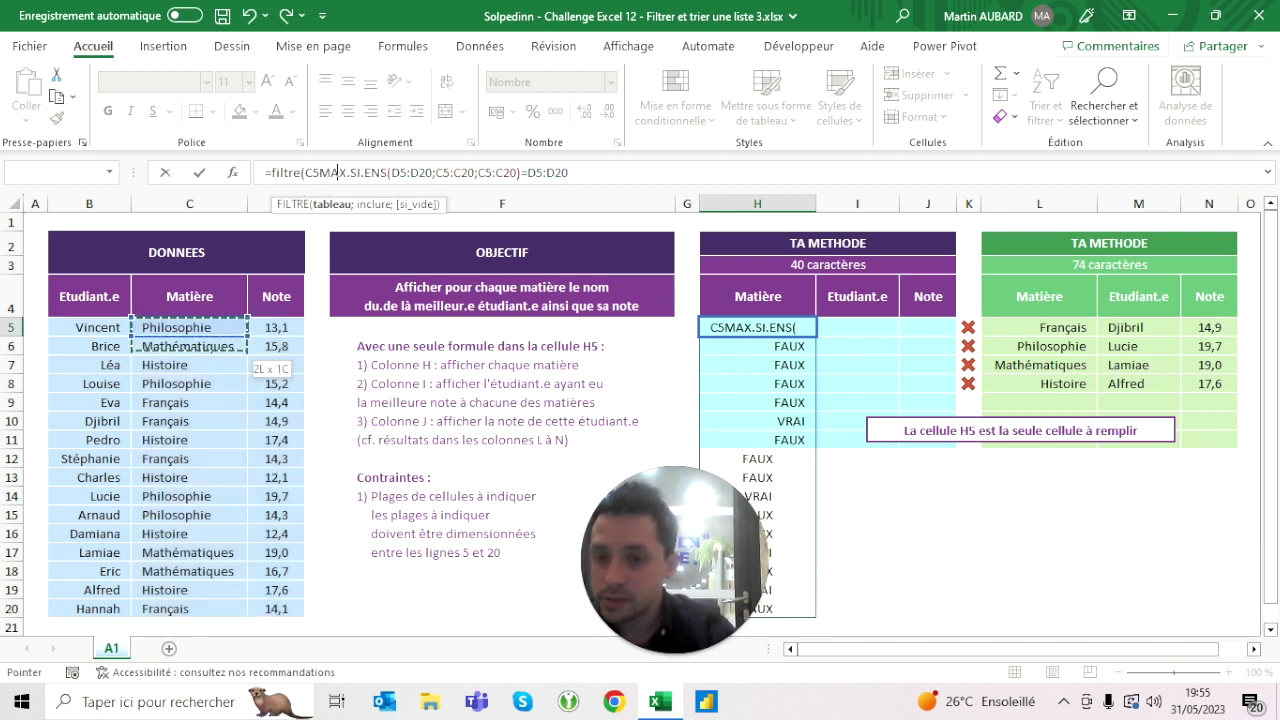
type(":C20;")
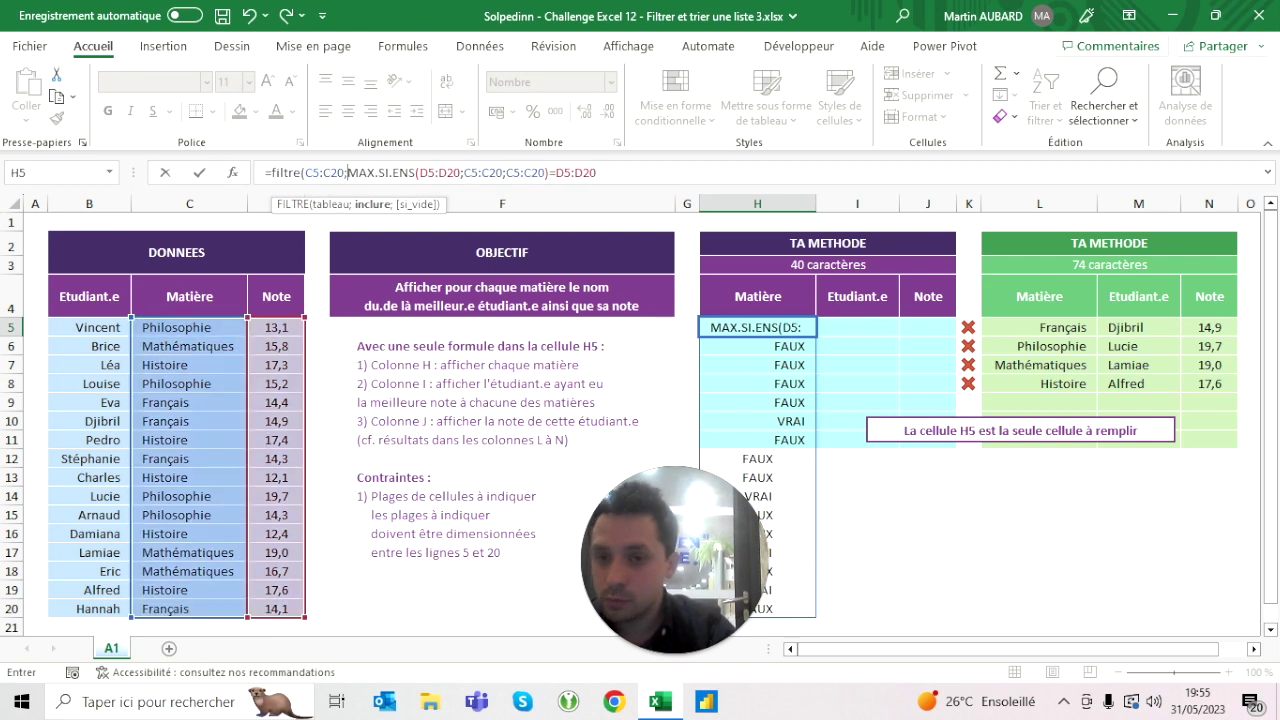
left_click(715, 172)
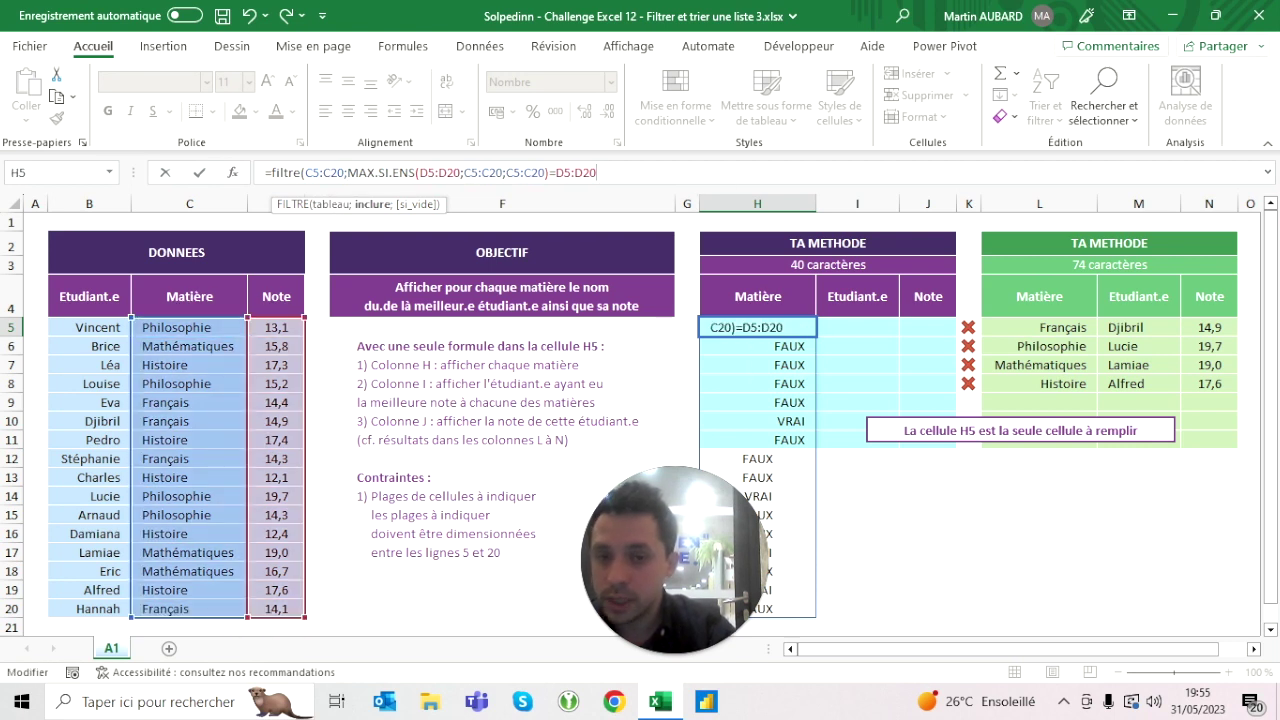
type(")")
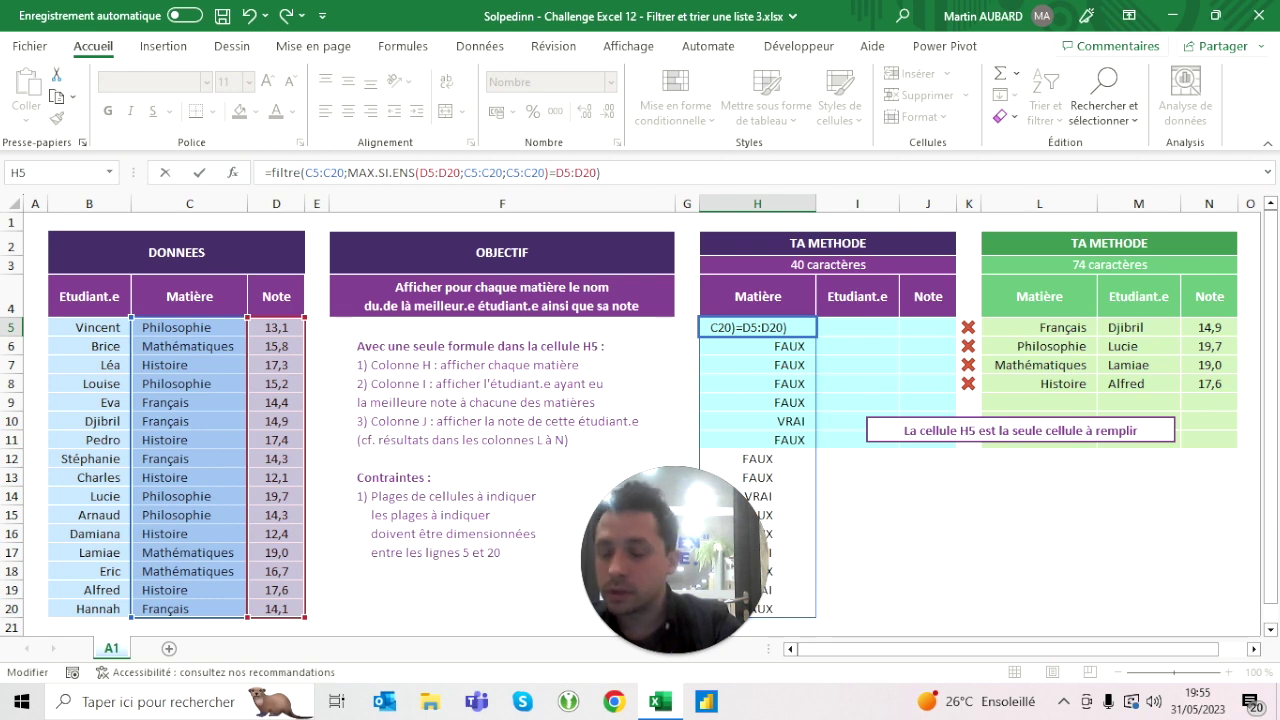
key("ctrl+Return")
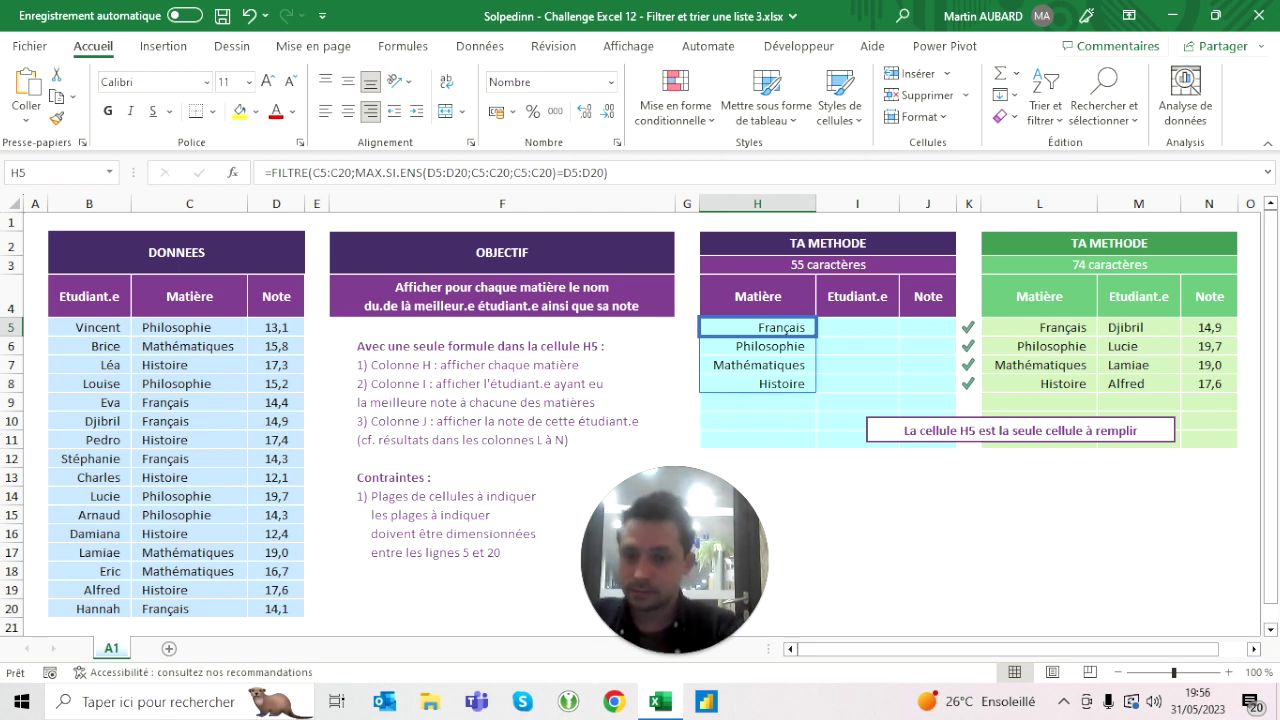
left_click(189, 383)
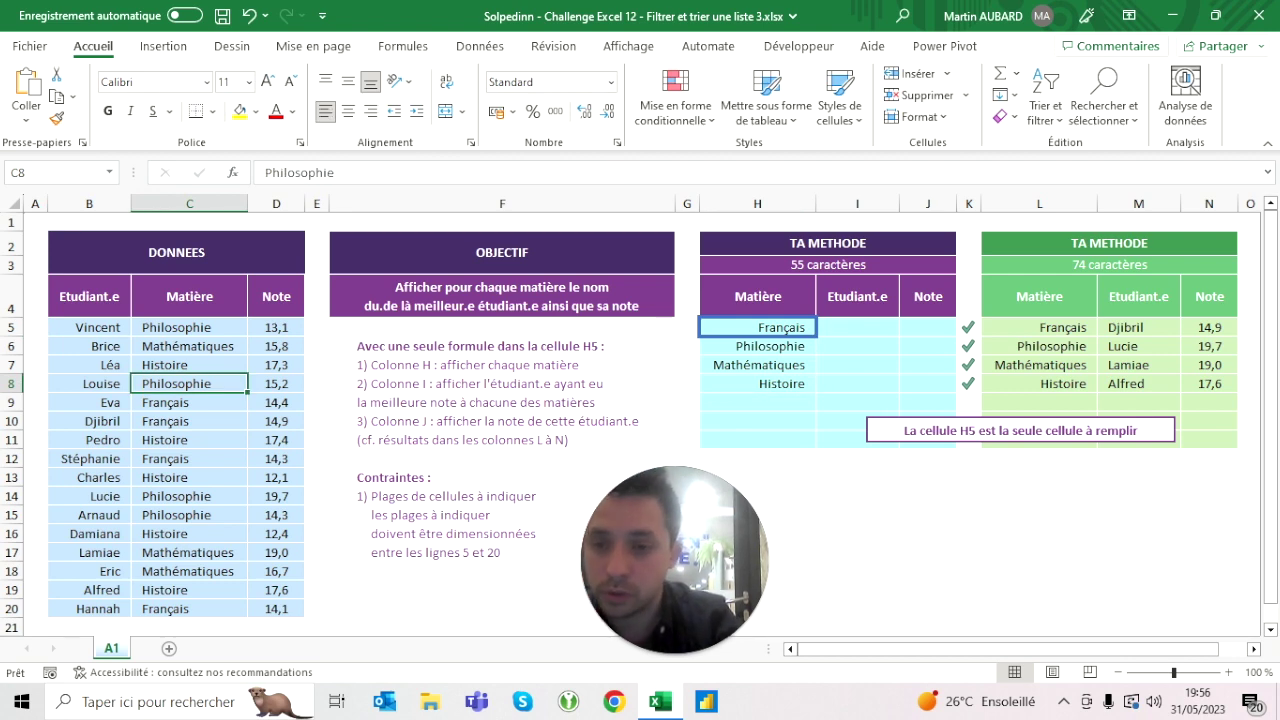
type("Géo")
key("Return")
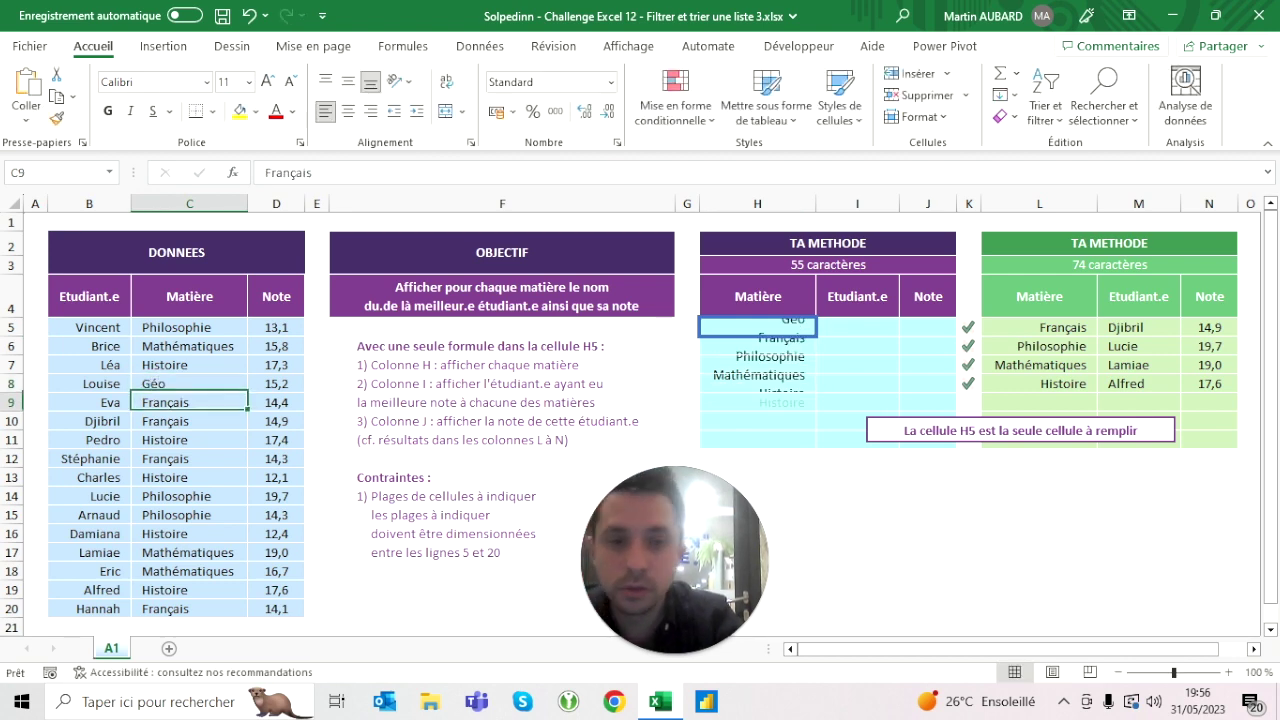
key("Up")
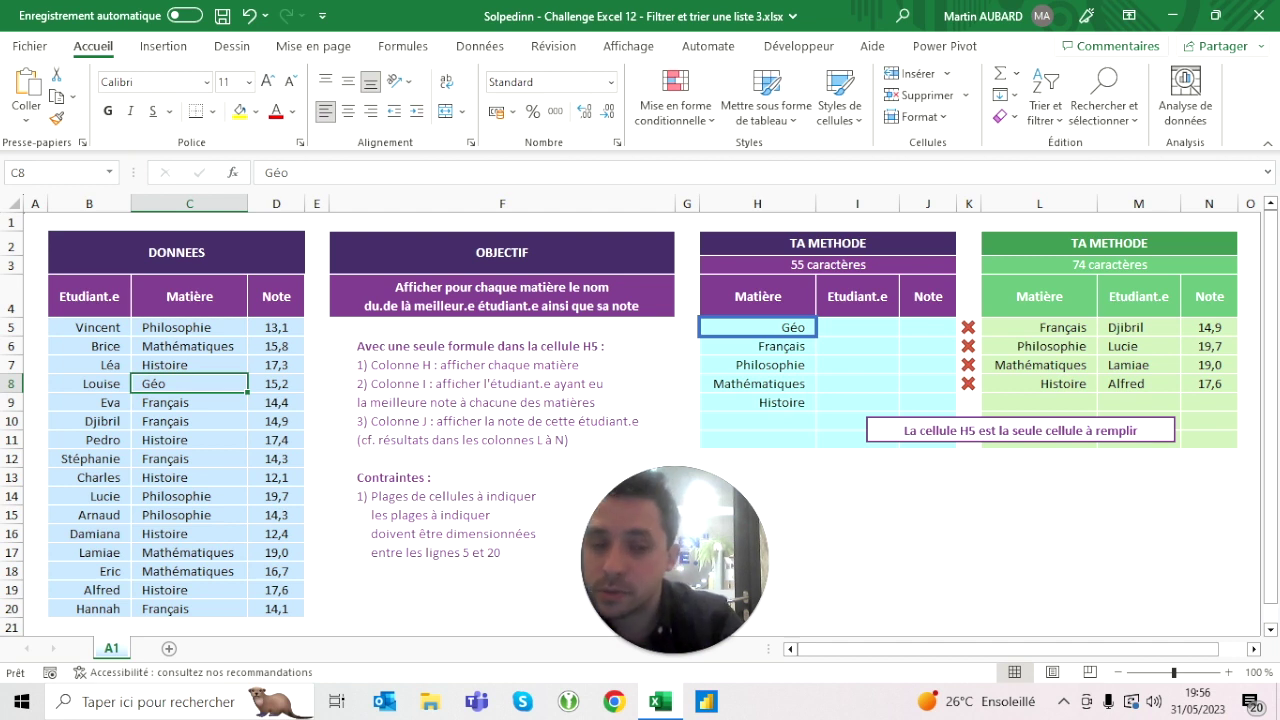
left_click(250, 15)
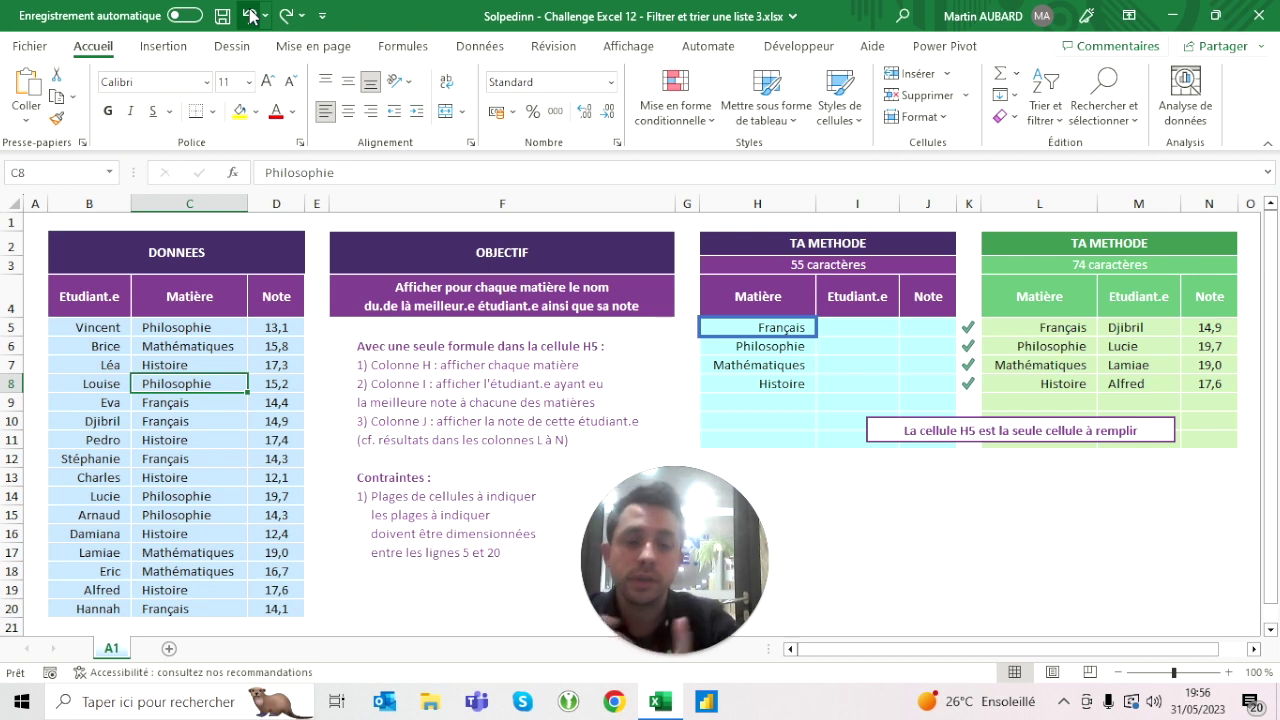
key("Right")
key("Right")
key("Right")
key("Right")
key("Right")
key("Up")
key("Up")
key("Left")
key("Left")
key("Left")
key("Left")
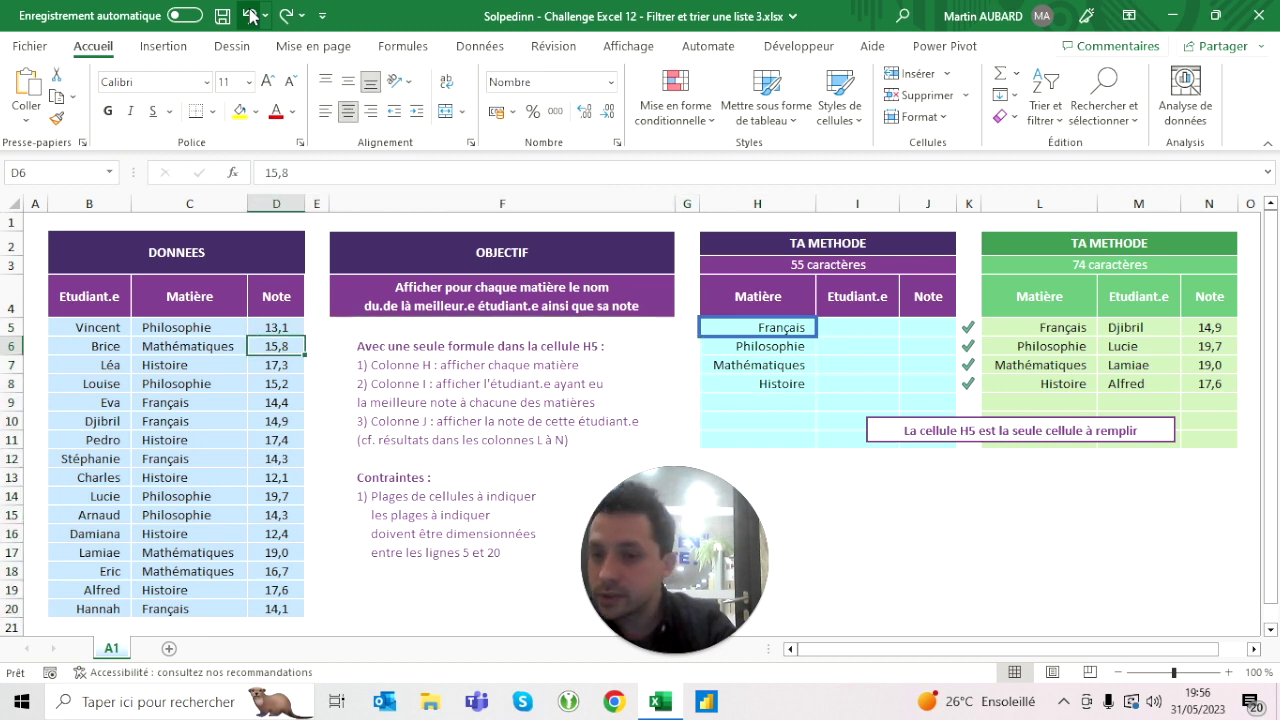
key("Left")
key("Down")
key("Down")
key("Down")
key("Right")
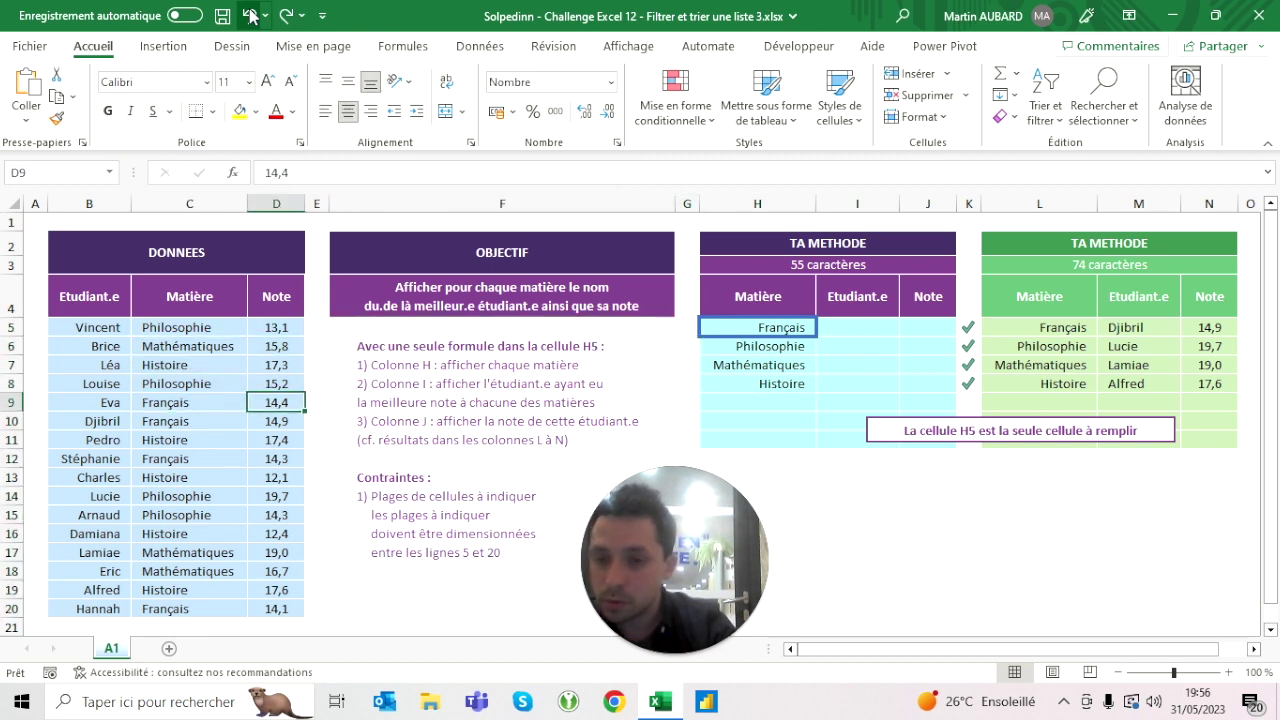
key("Down")
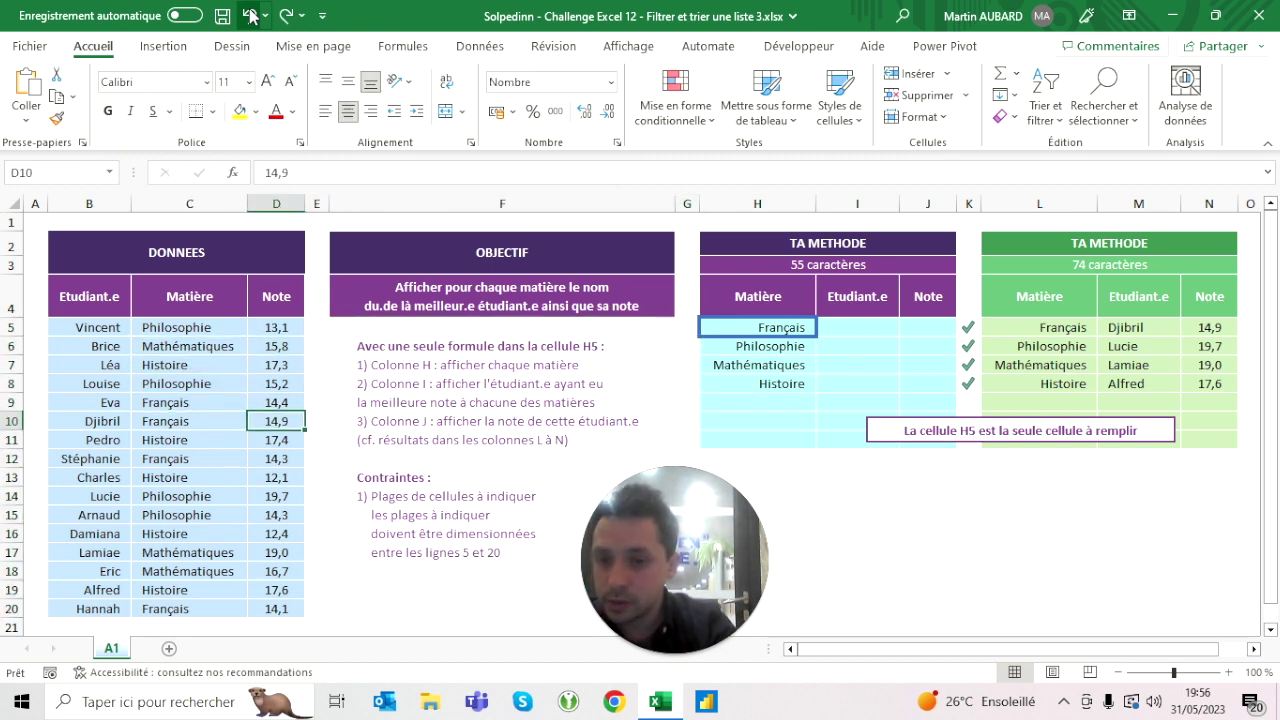
key("ctrl+c")
key("Up")
key("ctrl+v")
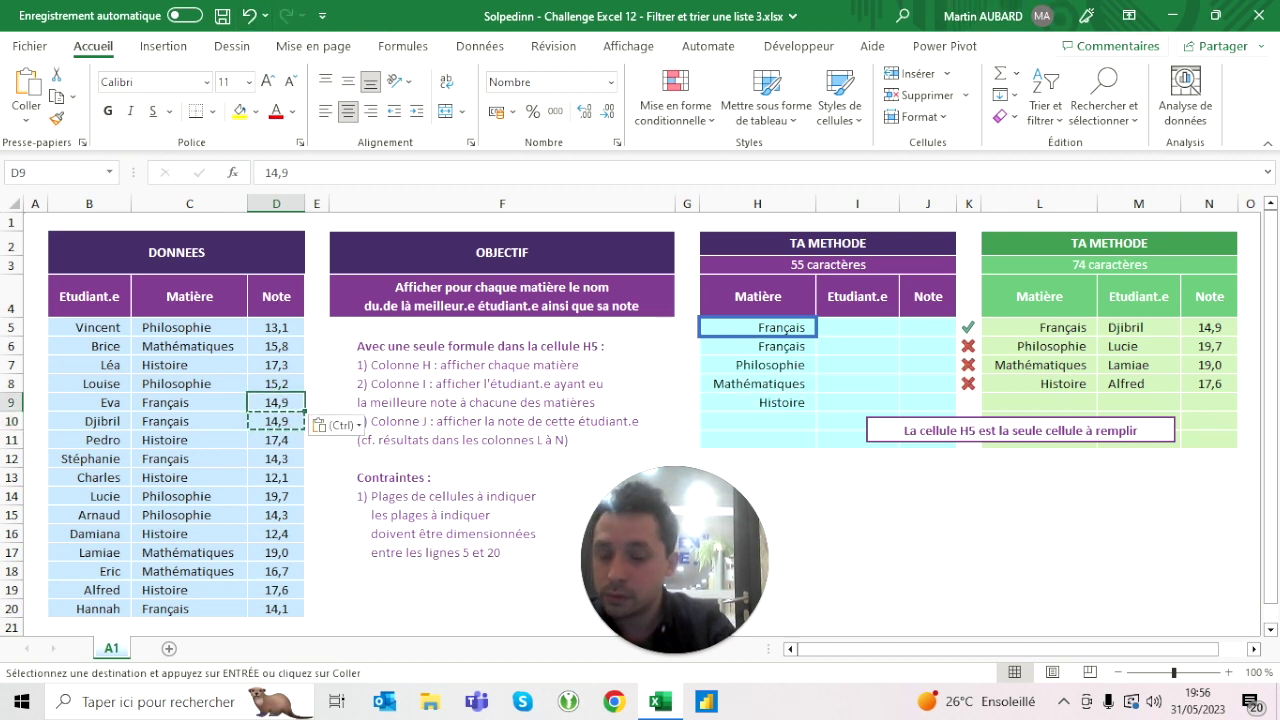
left_click(257, 17)
key("Up")
key("Escape")
key("Up")
key("Up")
key("Up")
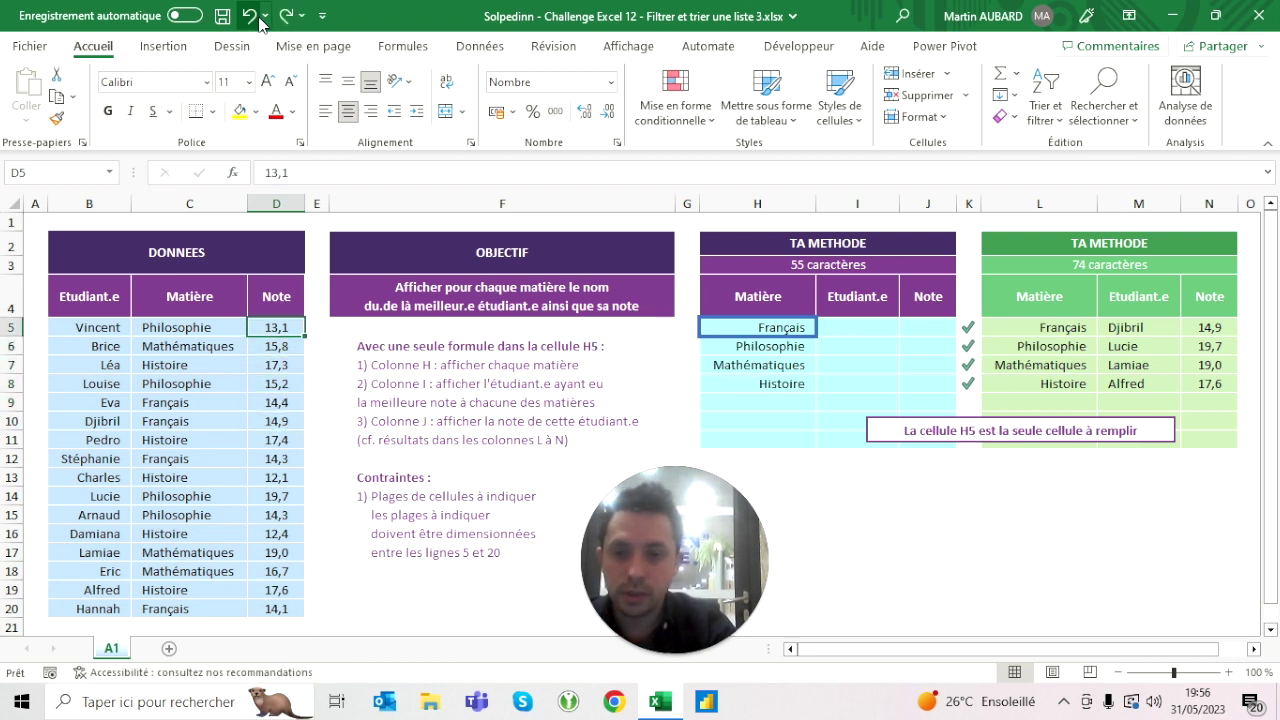
key("Right")
key("Right")
key("Right")
key("Right")
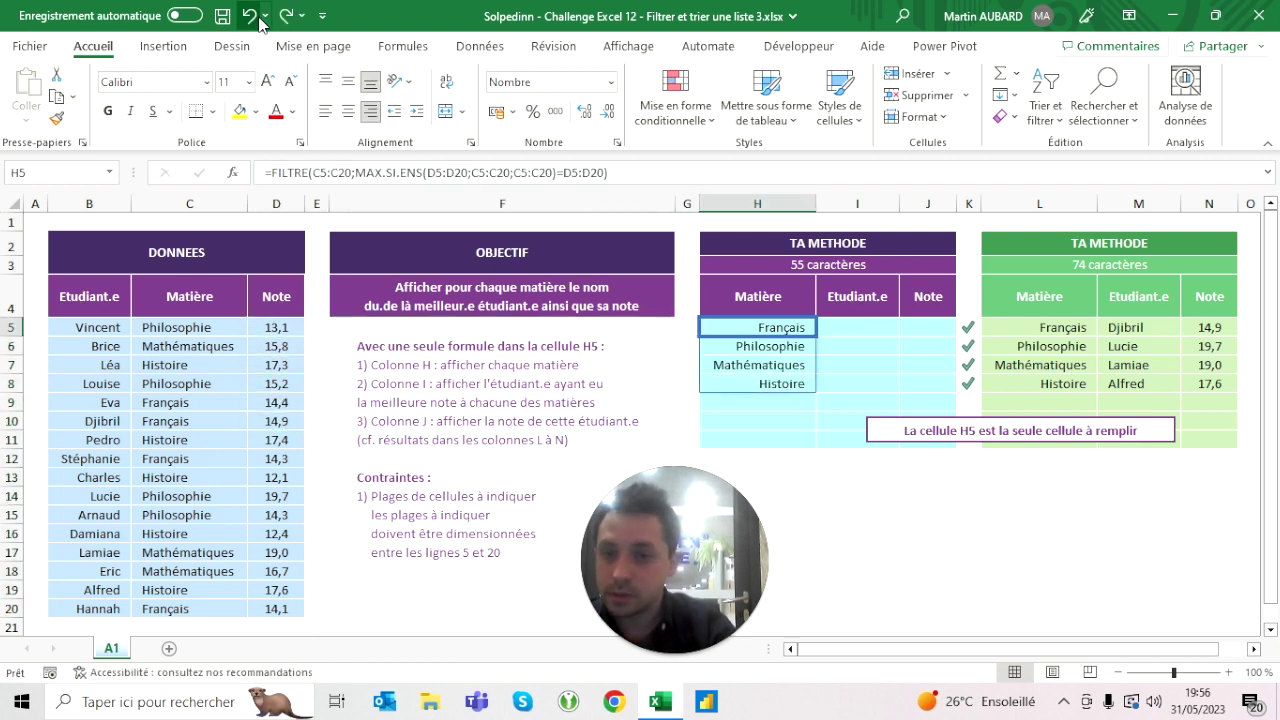
left_click(342, 172)
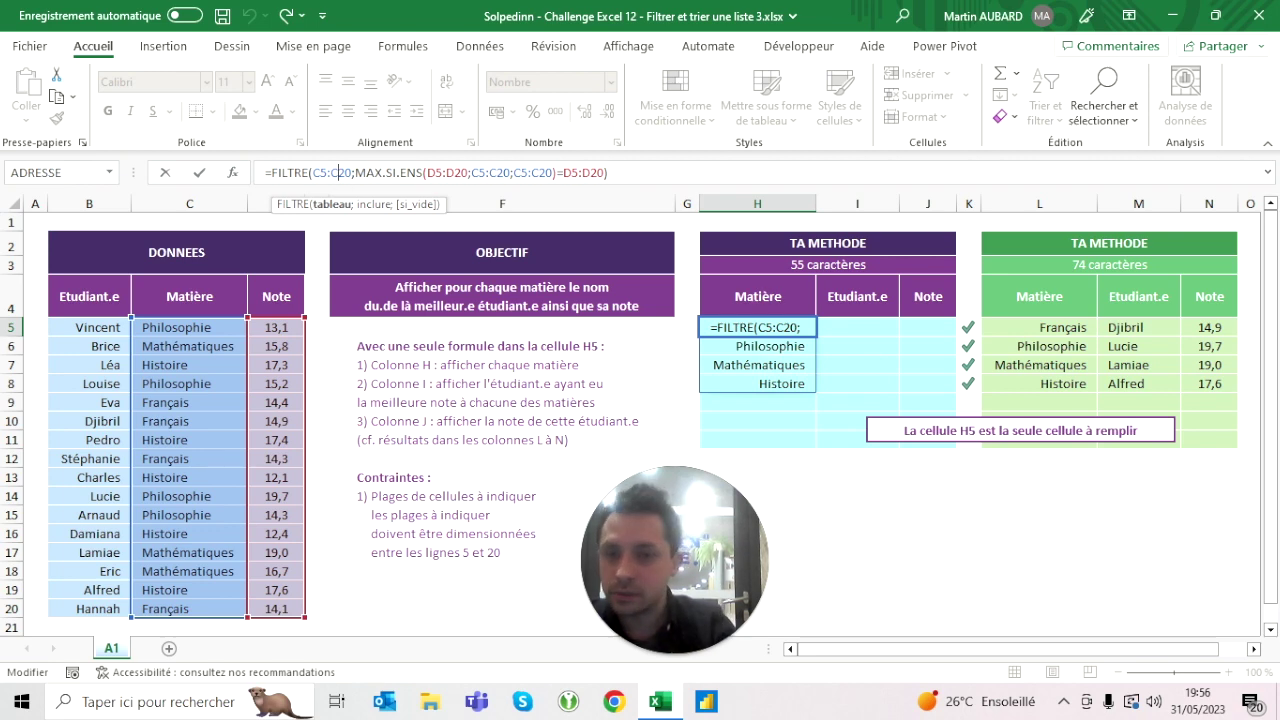
Step: Replace FILTRE's first argument C5:C20 with B5:D20 so student, subject and grade spill into H5:J8
key("Return")
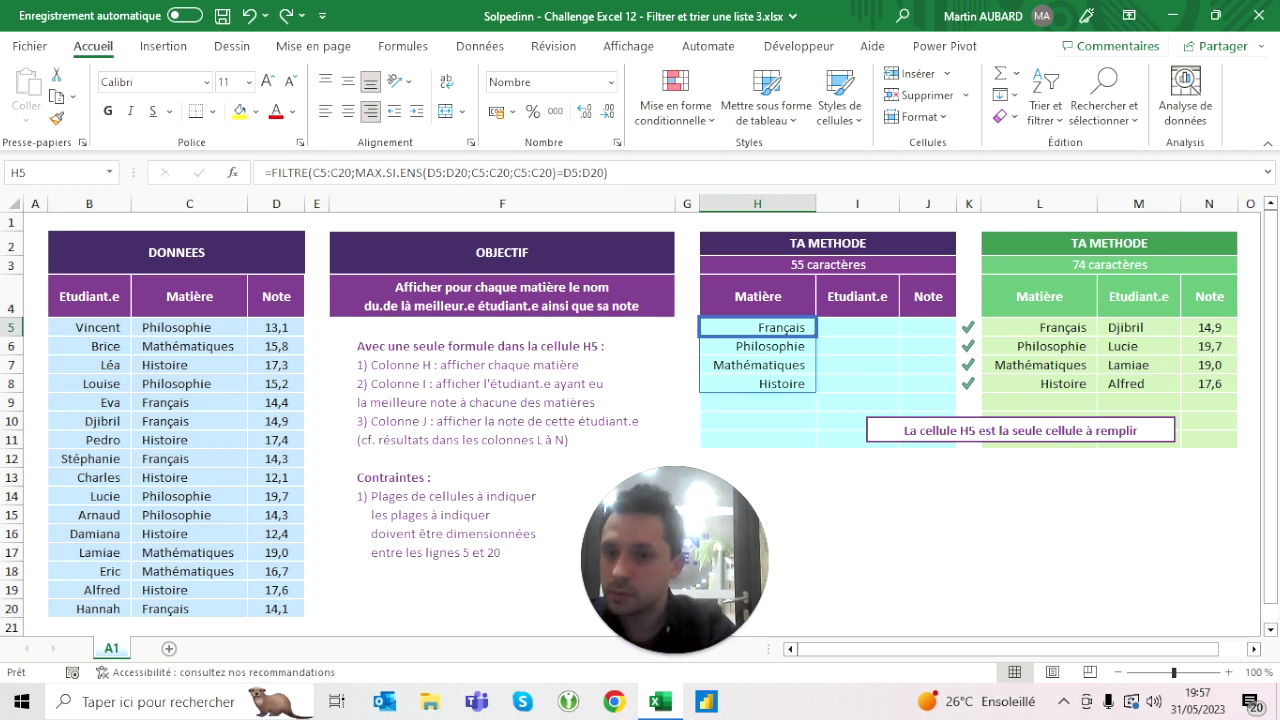
key("F2")
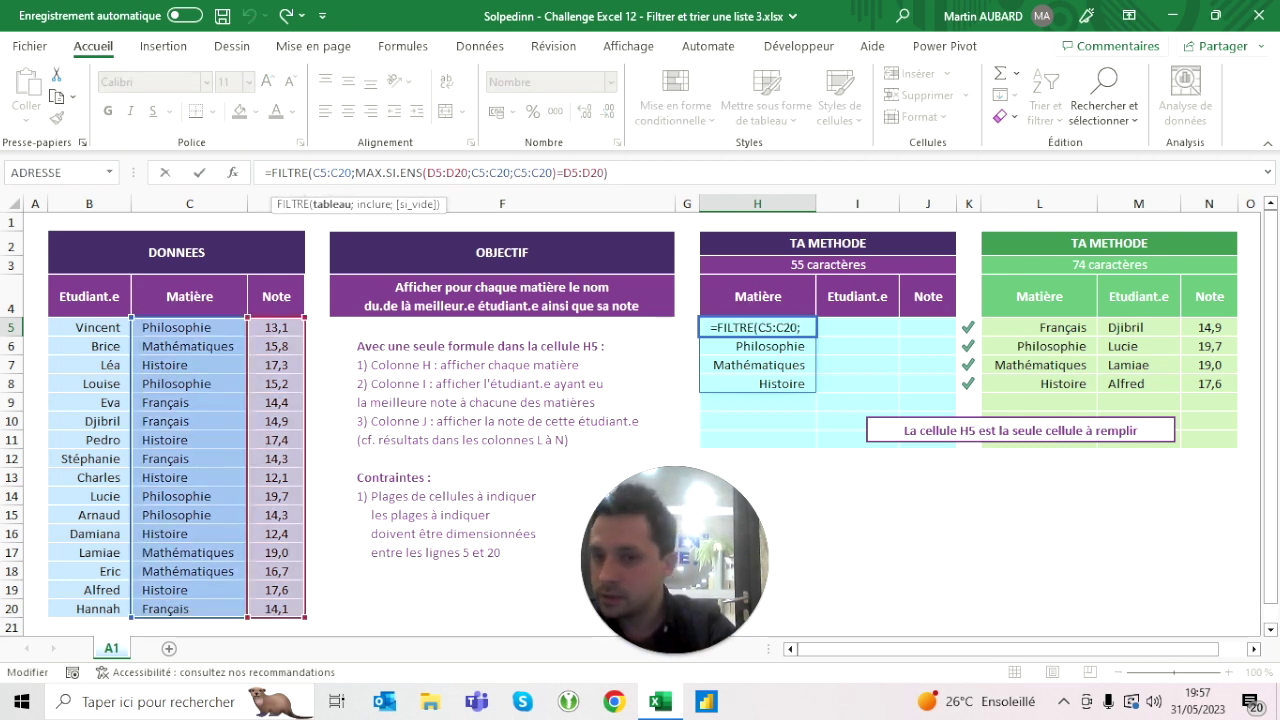
key("BackSpace")
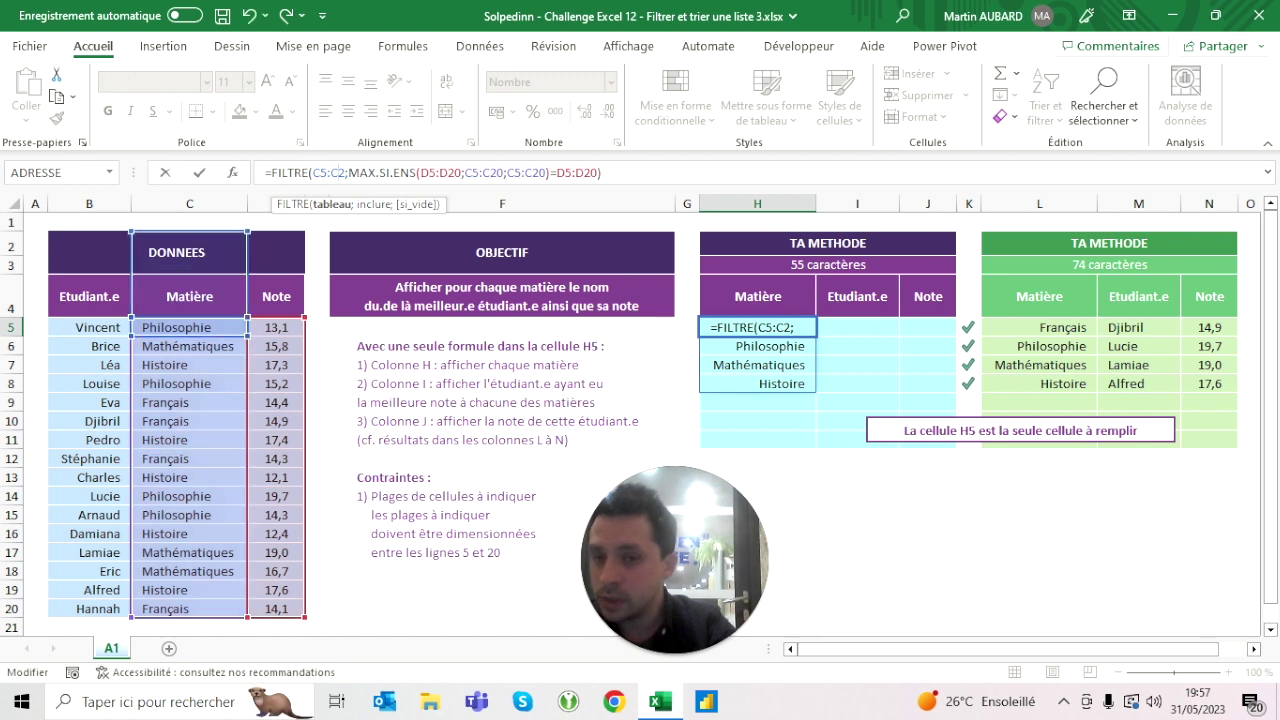
key("BackSpace")
key("BackSpace")
key("BackSpace")
key("BackSpace")
key("BackSpace")
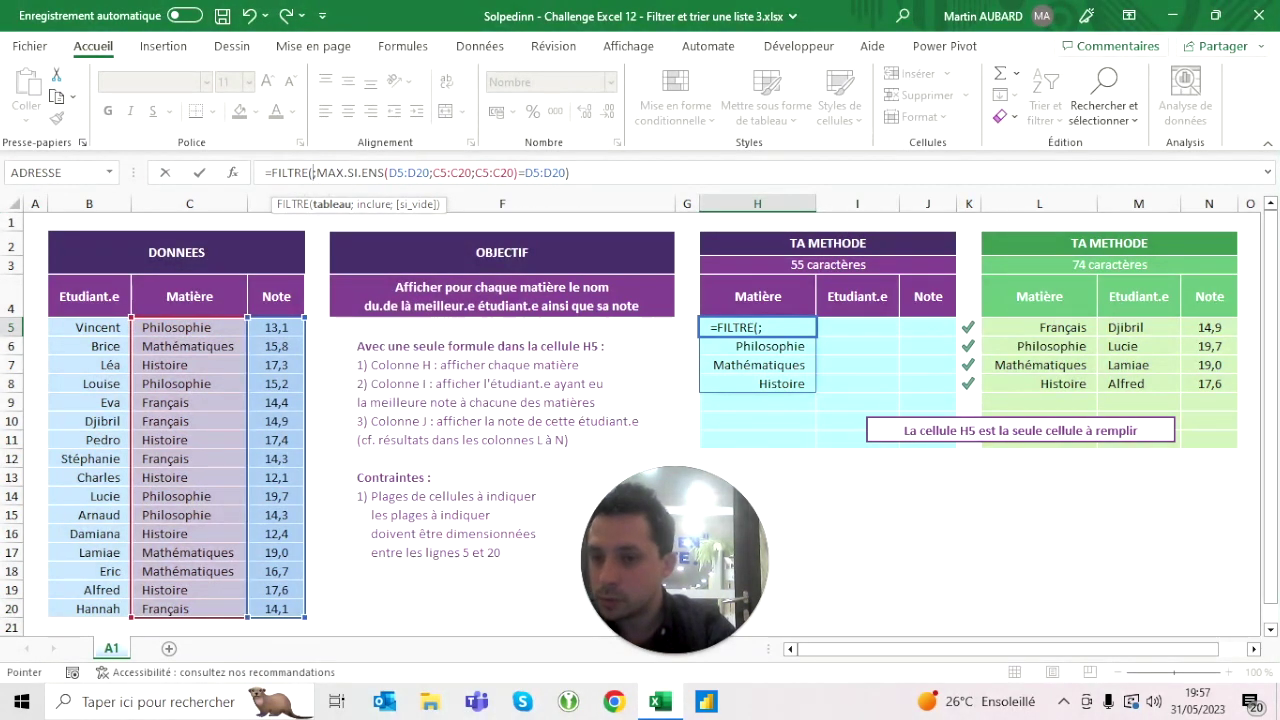
left_click_drag(89, 327, 276, 608)
key("ctrl+Return")
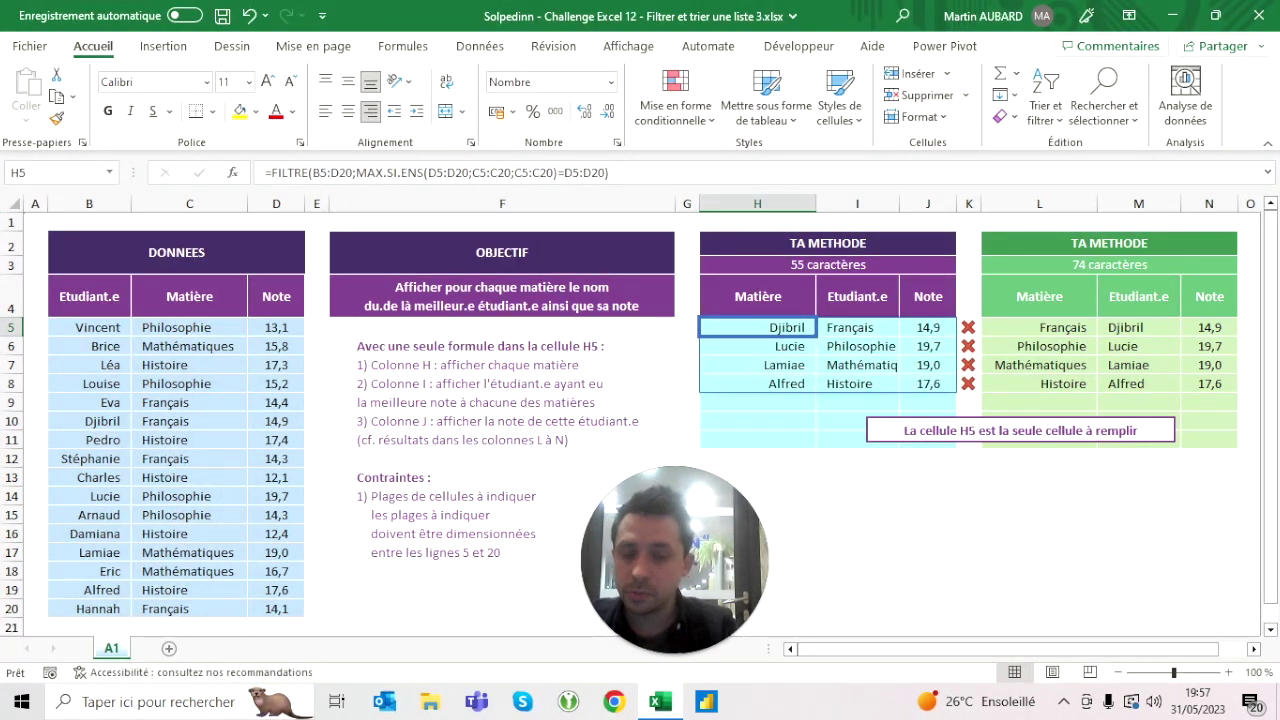
left_click(857, 327)
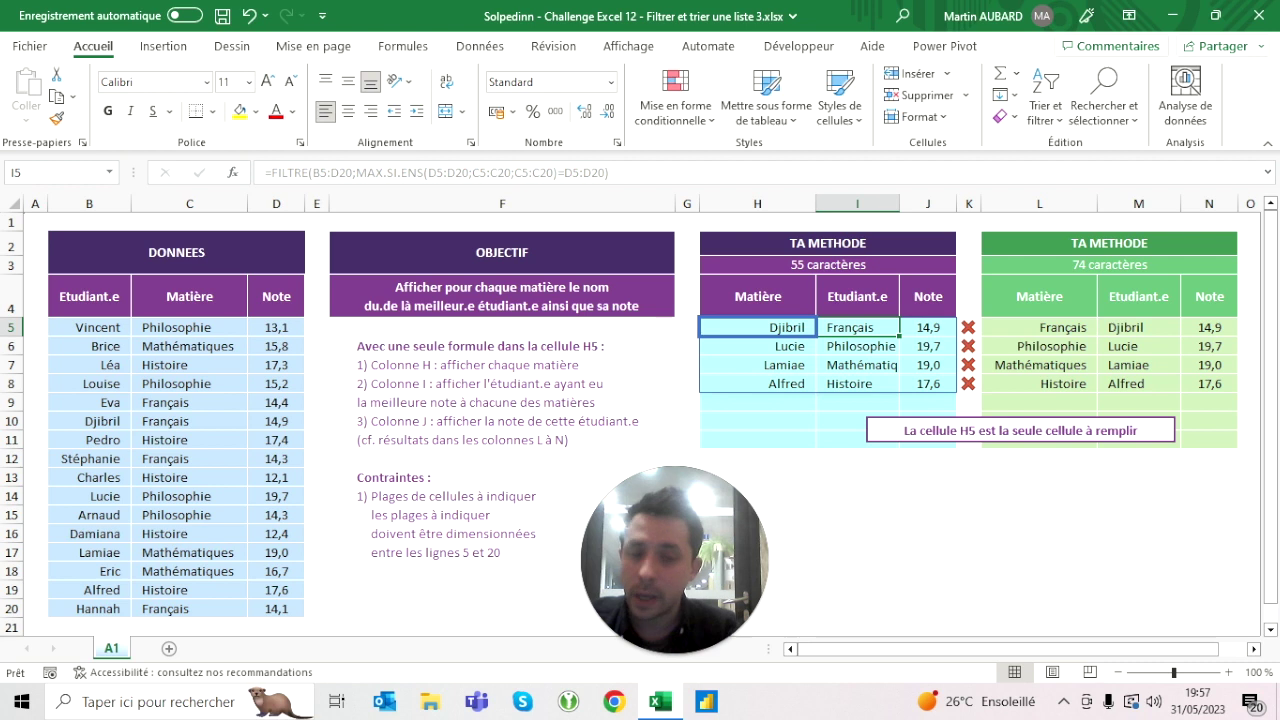
left_click(928, 327)
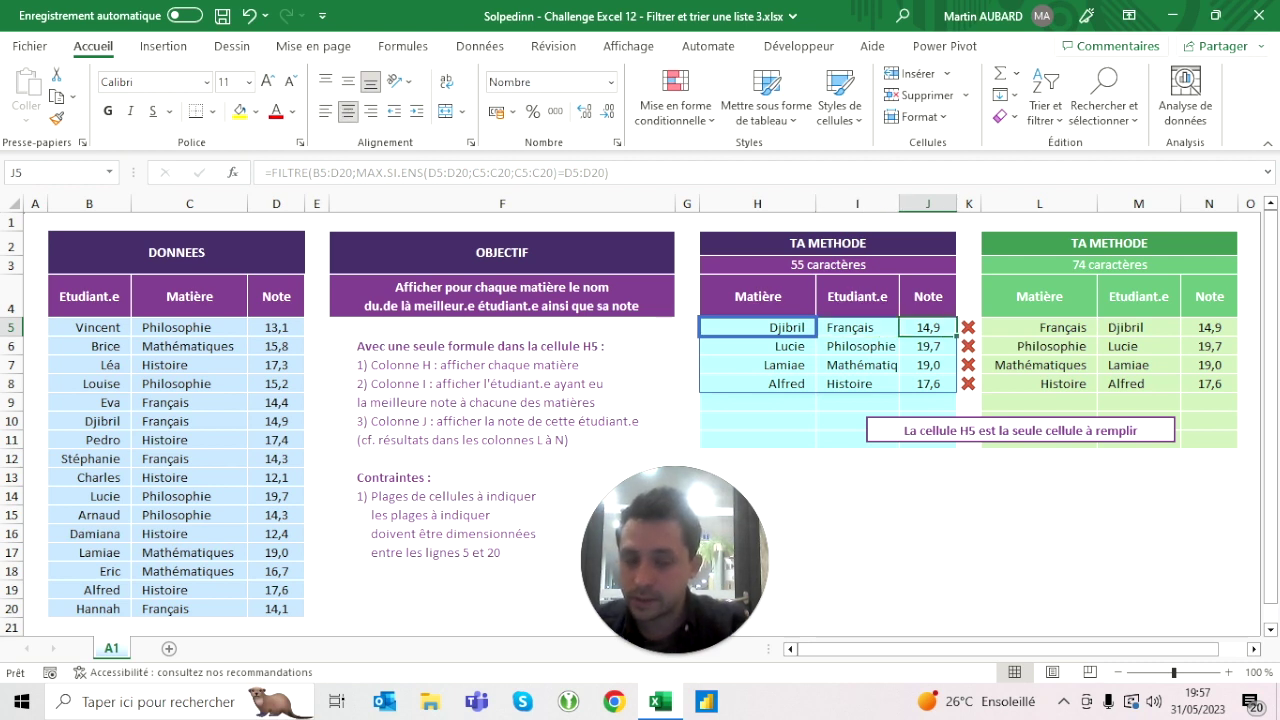
left_click(757, 346)
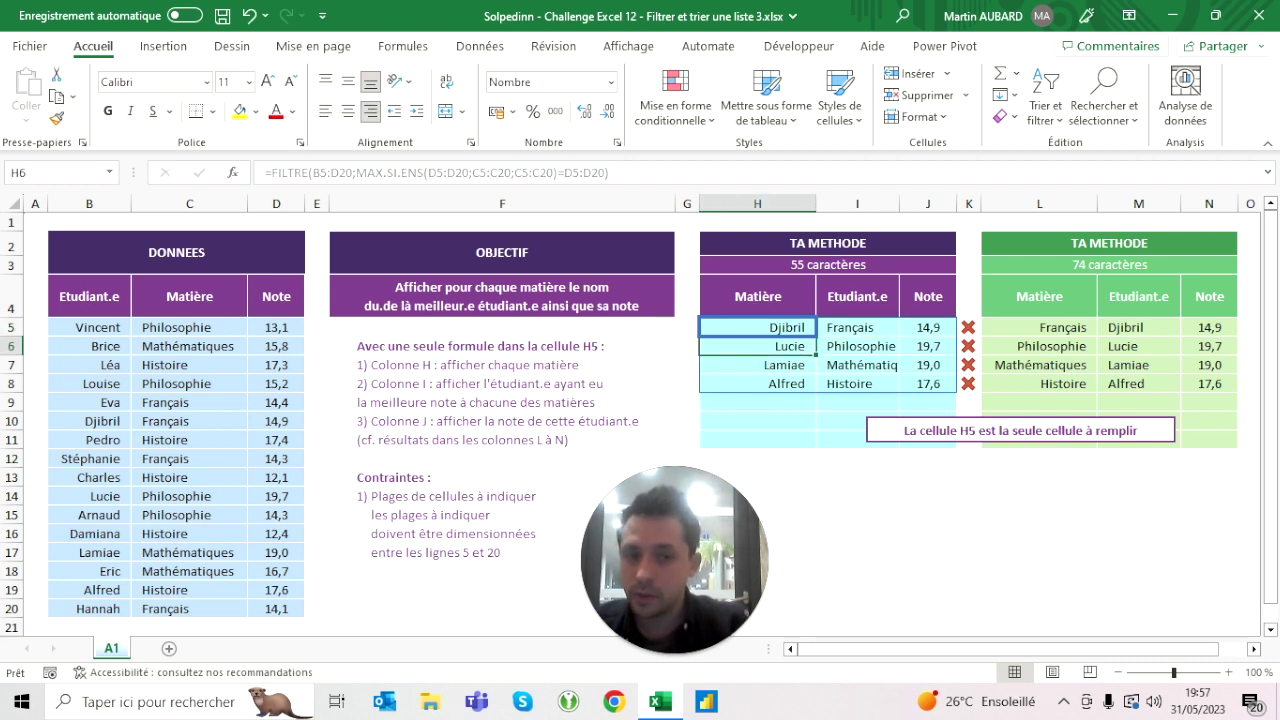
left_click(857, 346)
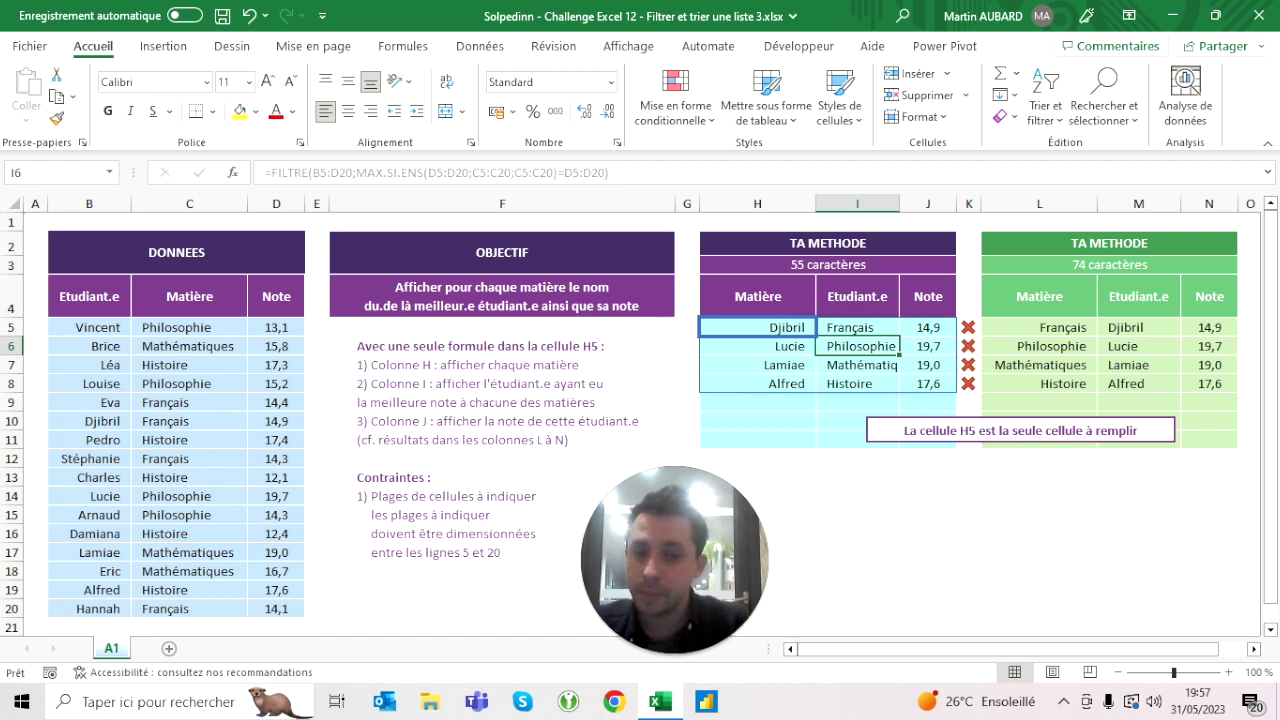
left_click(928, 346)
key("Left")
key("Left")
key("Left")
key("Left")
key("Left")
key("Left")
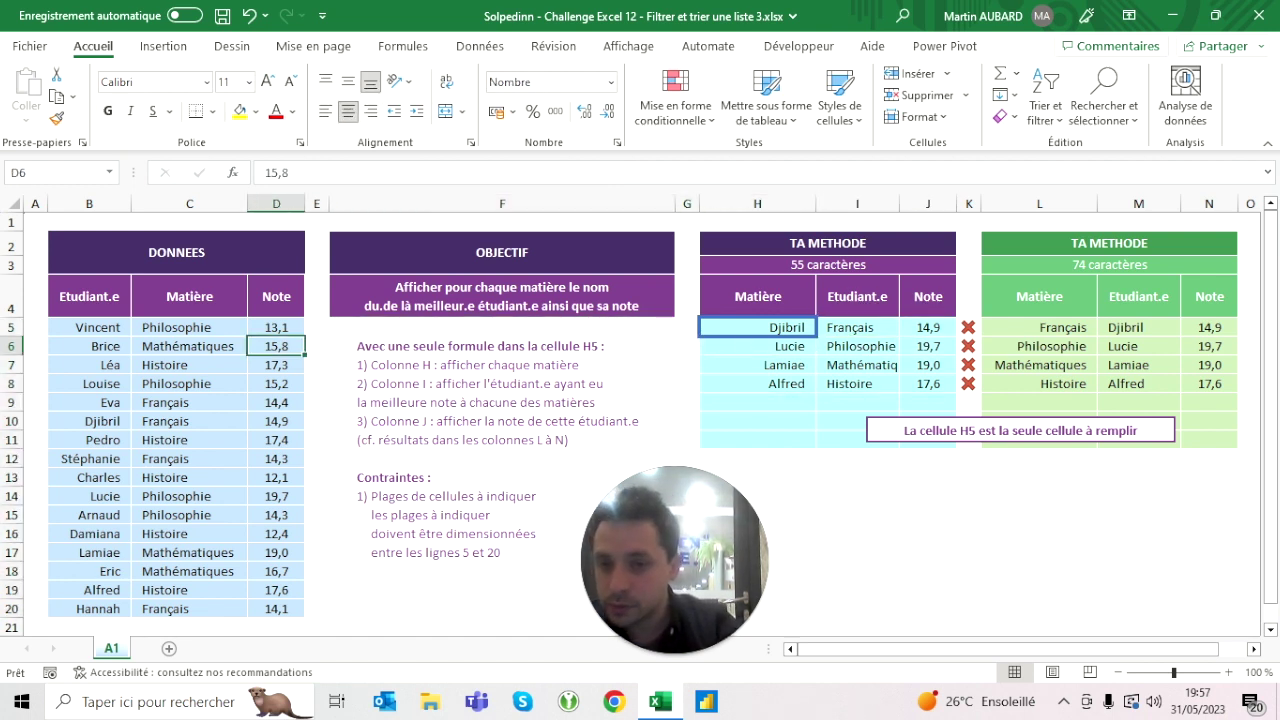
left_click(276, 327)
type("19,7")
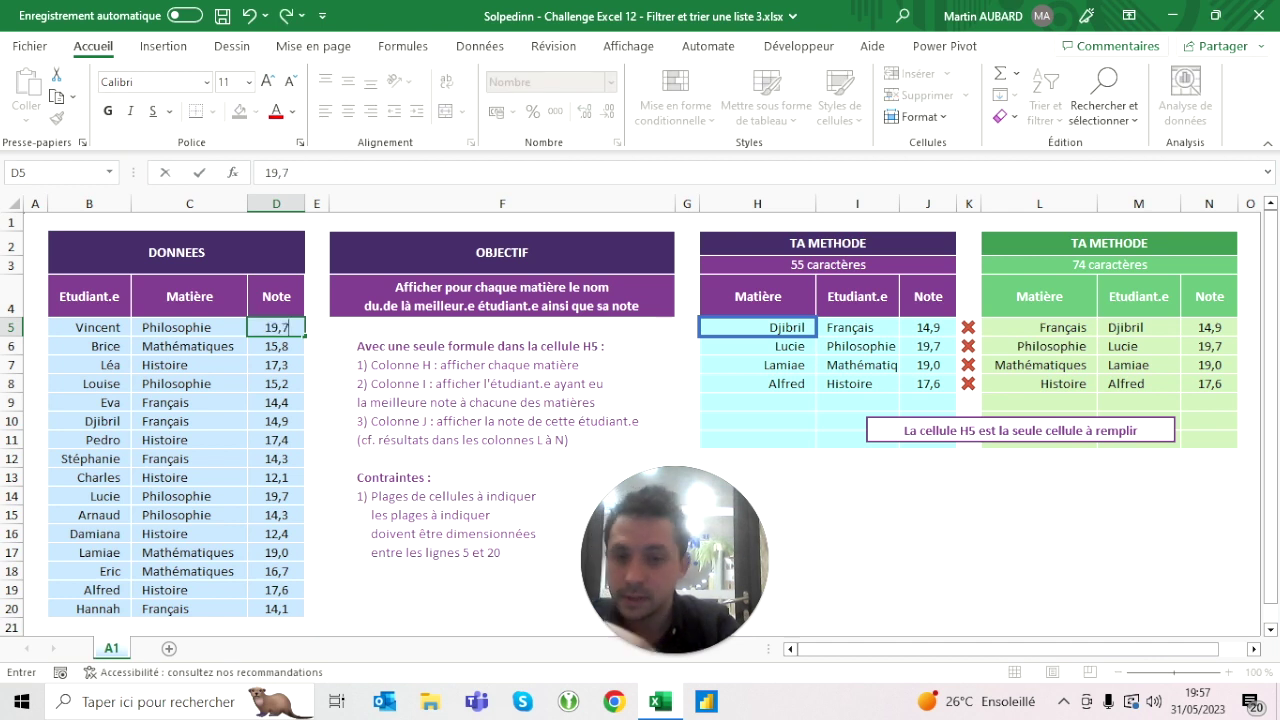
key("Return")
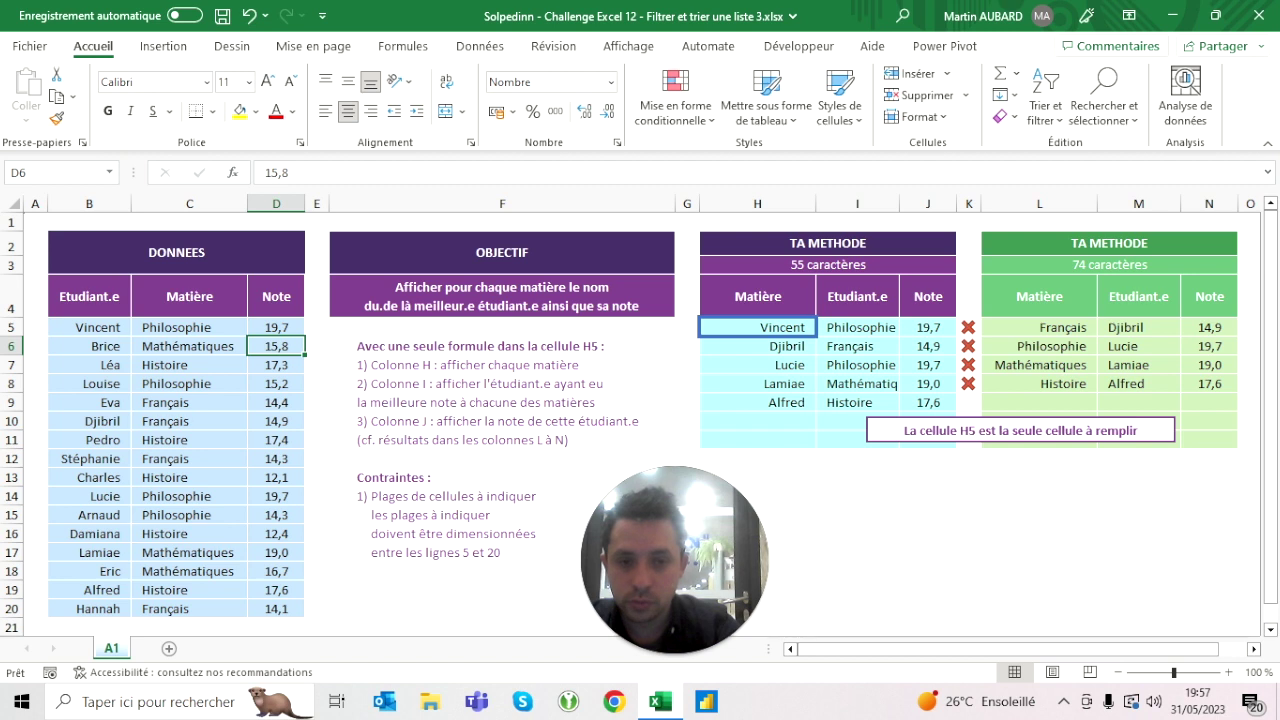
left_click(857, 327)
left_click(857, 365)
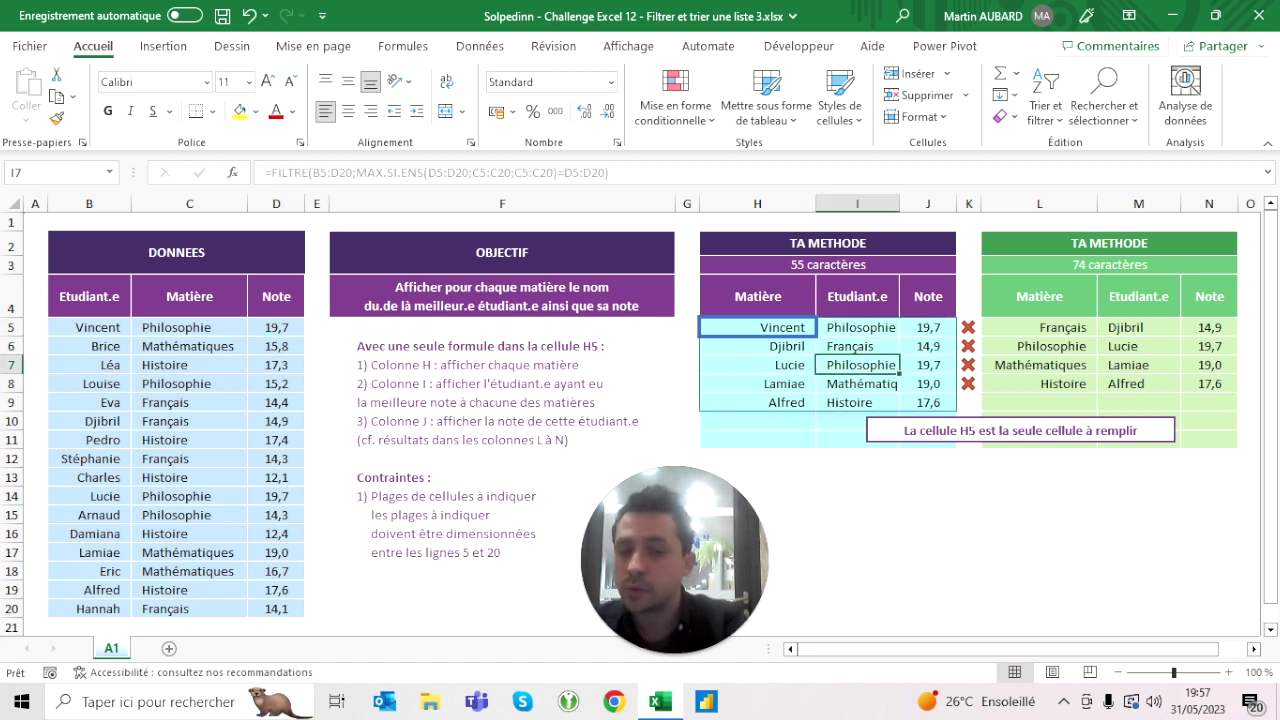
left_click(249, 17)
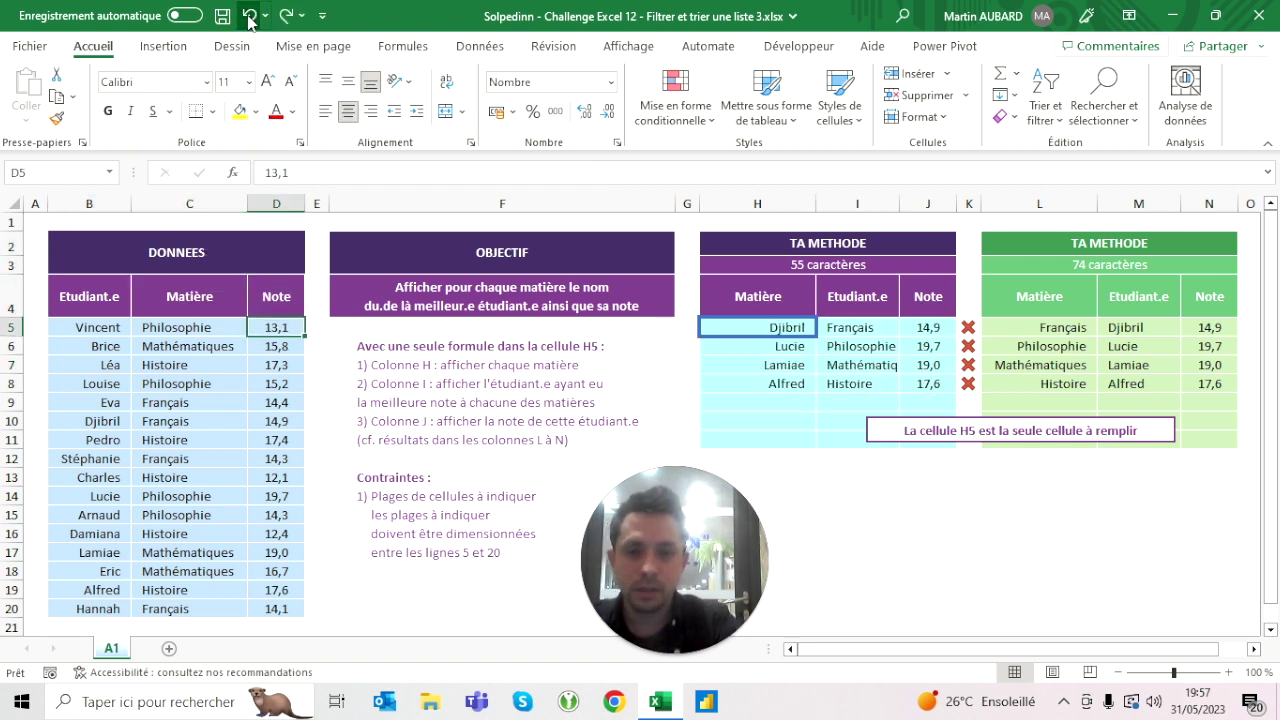
left_click(249, 17)
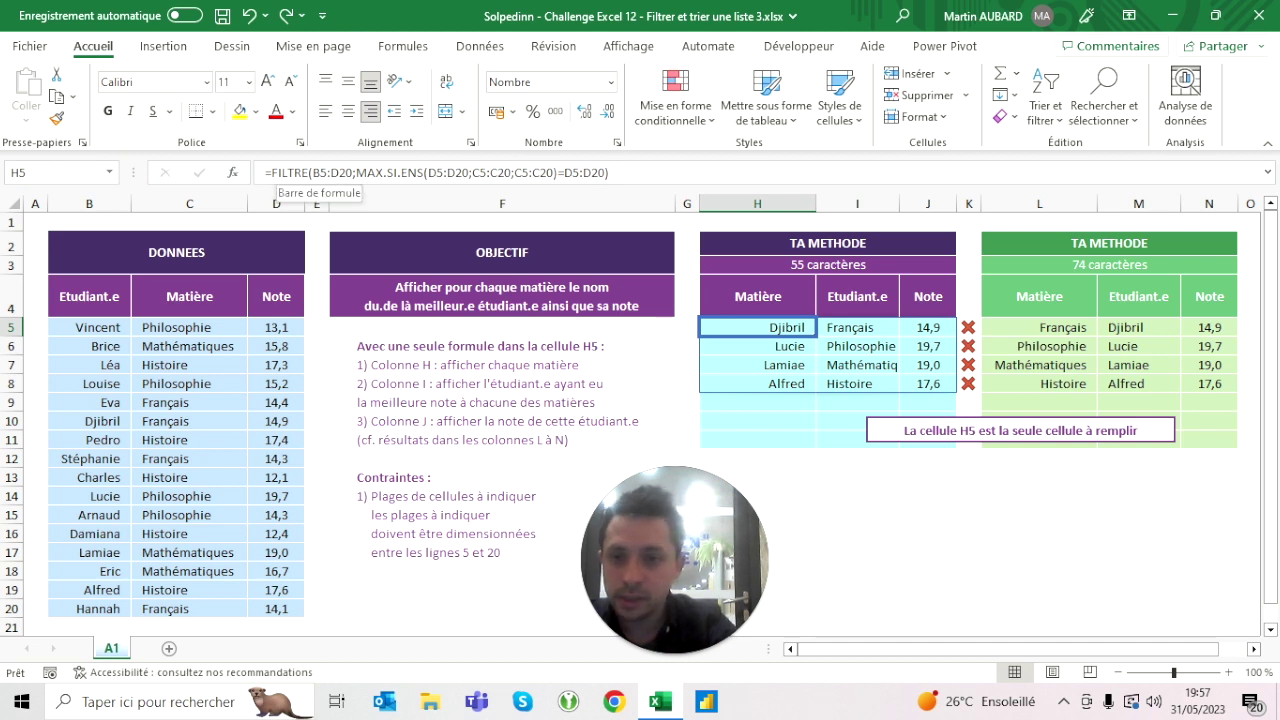
left_click(500, 450)
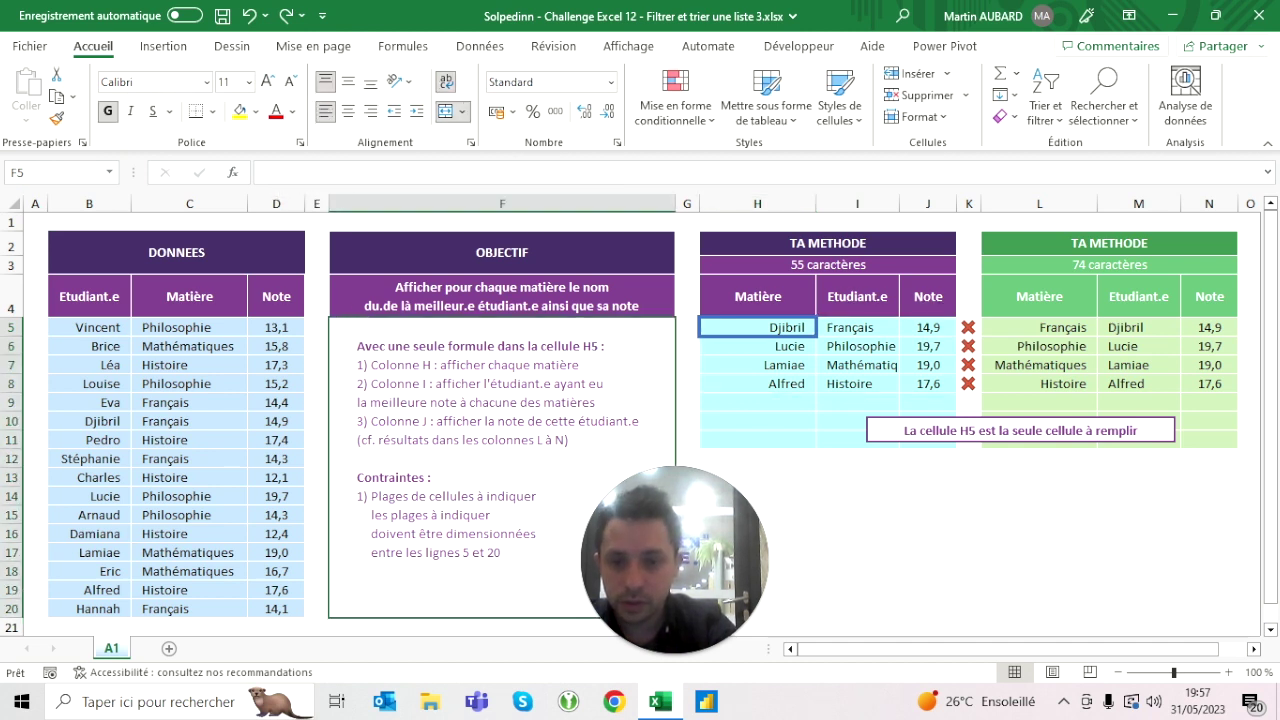
left_click(757, 296)
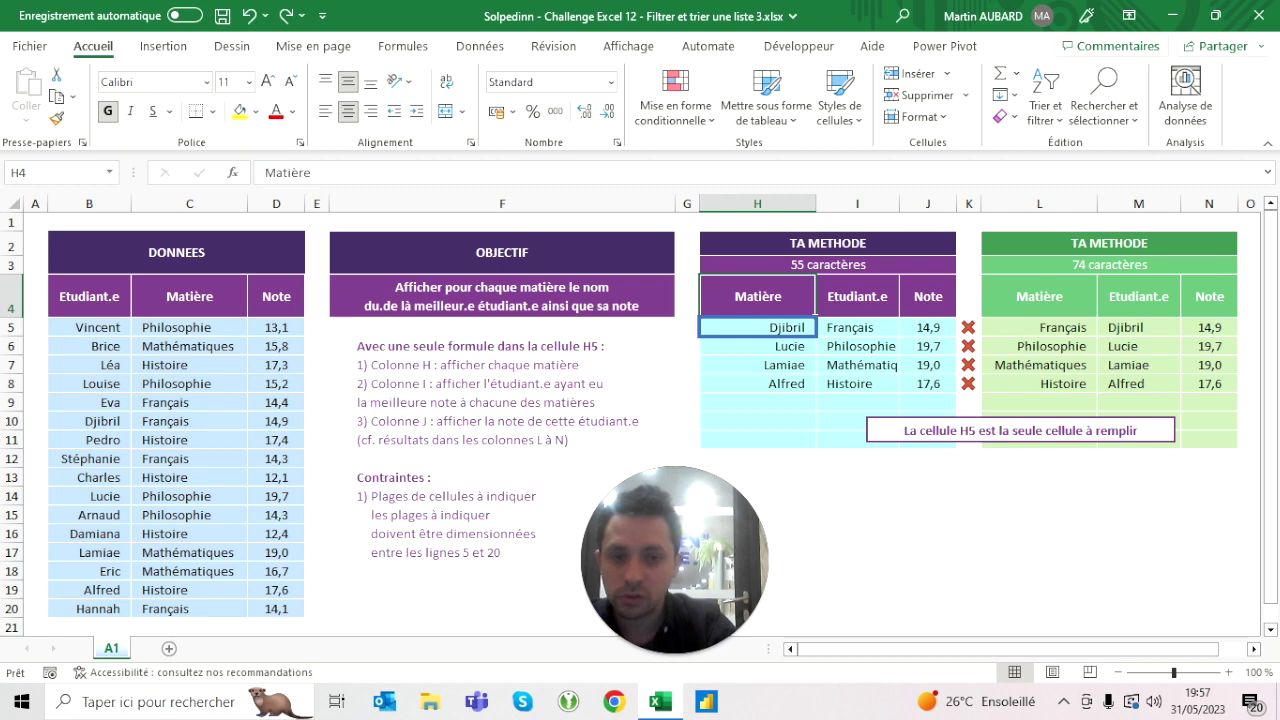
key("Down")
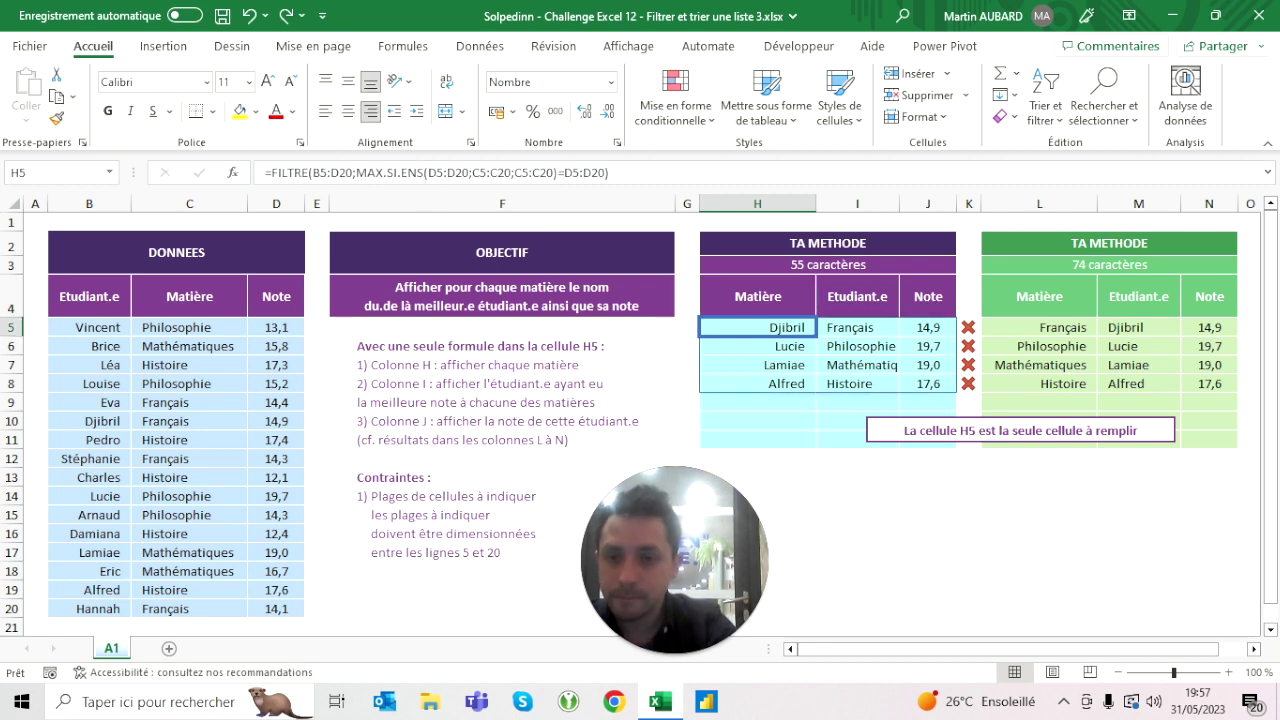
Step: Wrap the FILTRE formula in CHOISIRCOLS with column order 1;2;3
left_click(266, 172)
type("CHOISIR")
key("Down")
key("Tab")
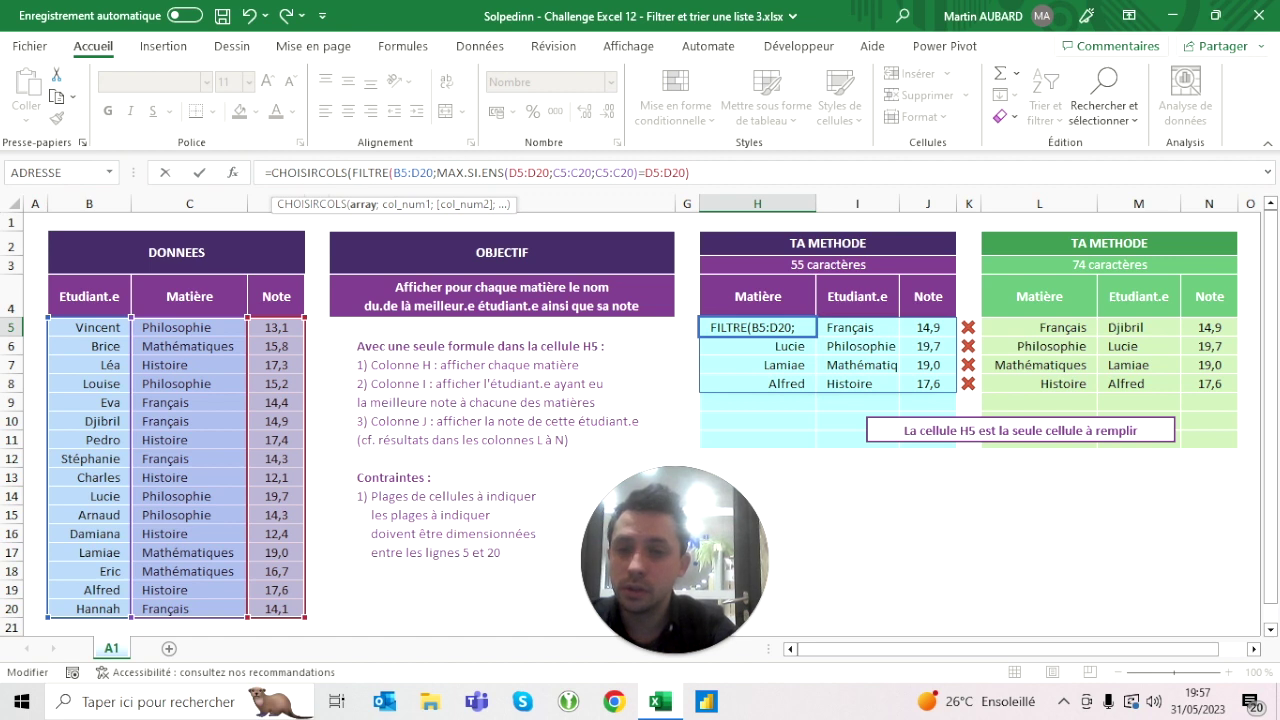
left_click(690, 172)
type(";")
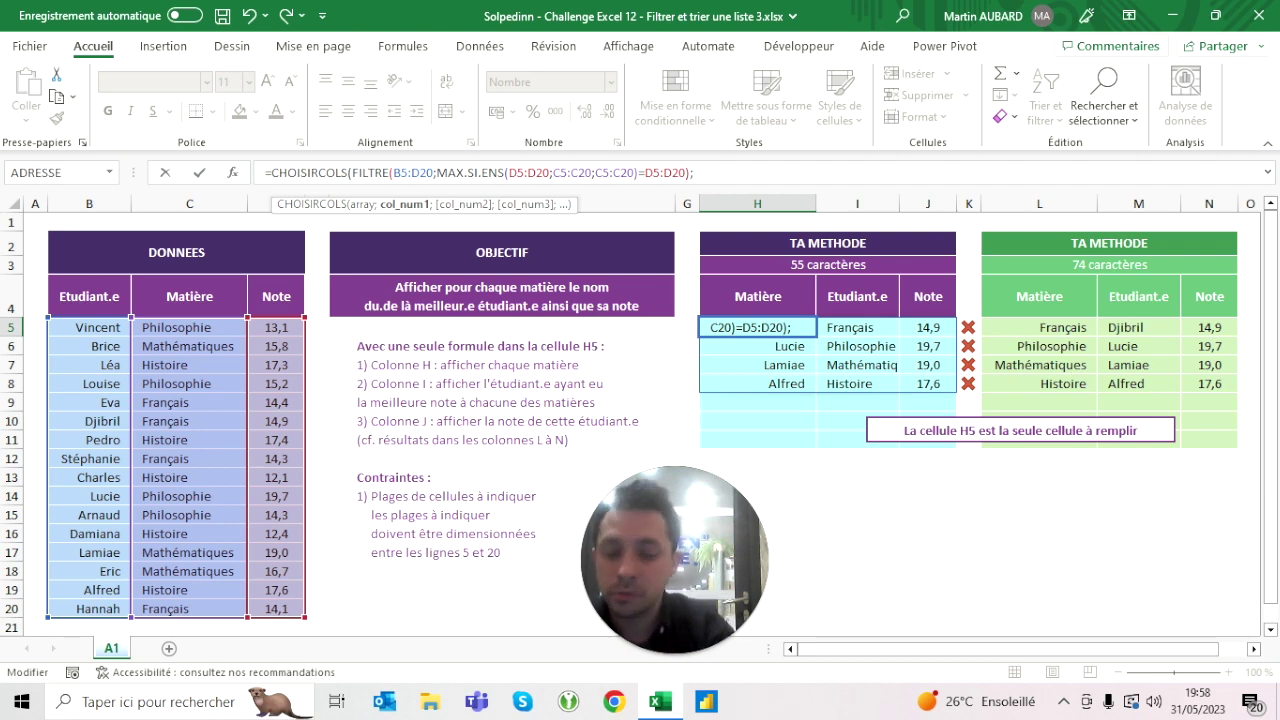
type("1;2;3")
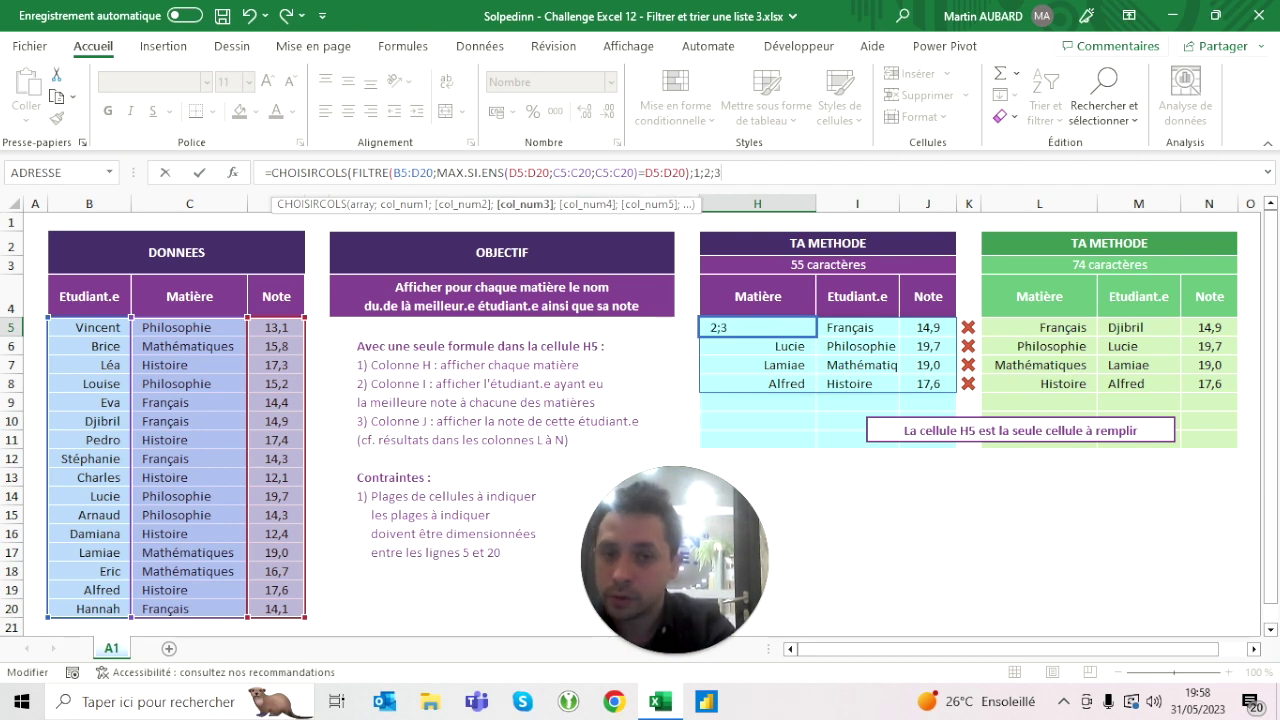
key("ctrl+Return")
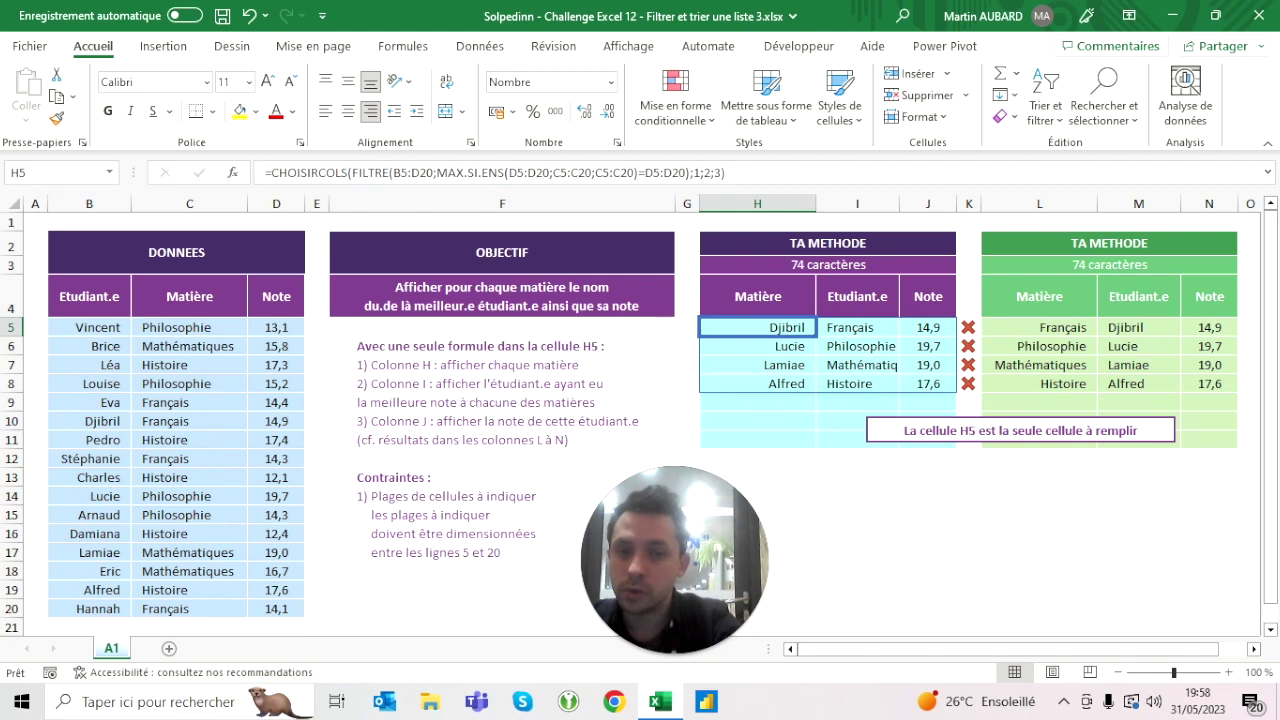
Step: Change the CHOISIRCOLS column order to 3;2;1 so grade, subject, then student spill
key("F2")
key("BackSpace")
key("BackSpace")
key("BackSpace")
type("3;2;1)")
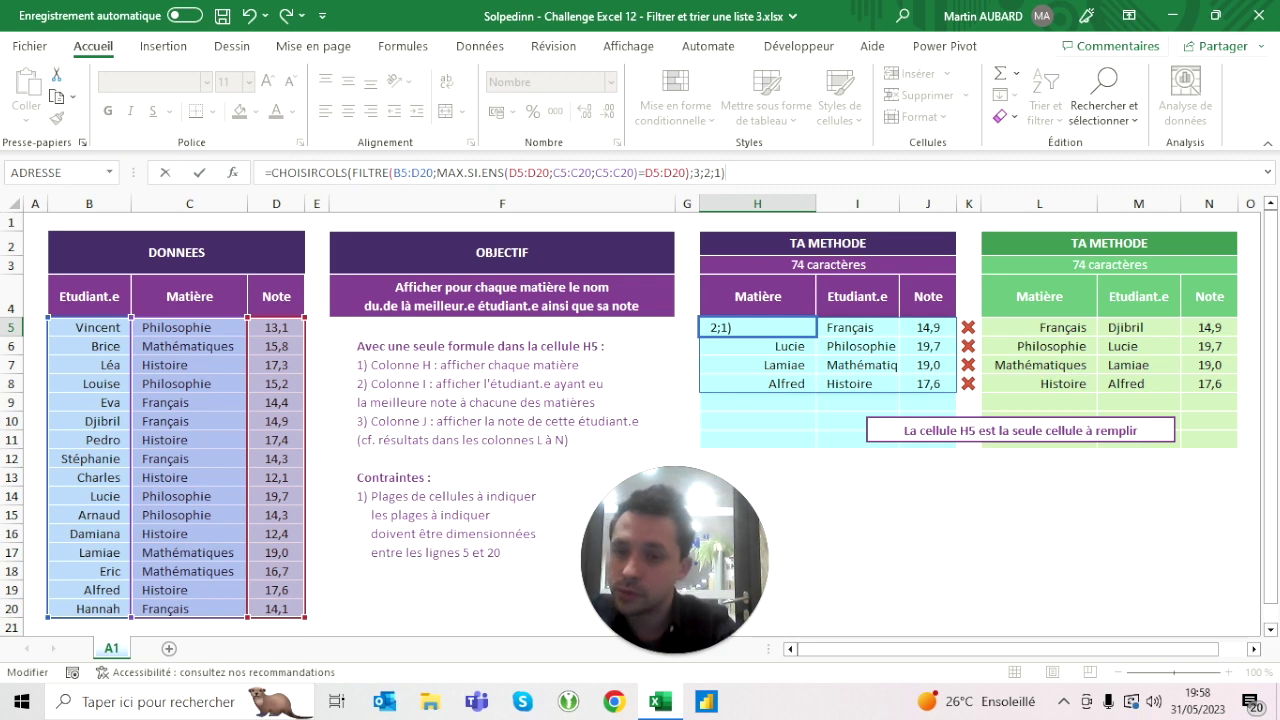
key("ctrl+Return")
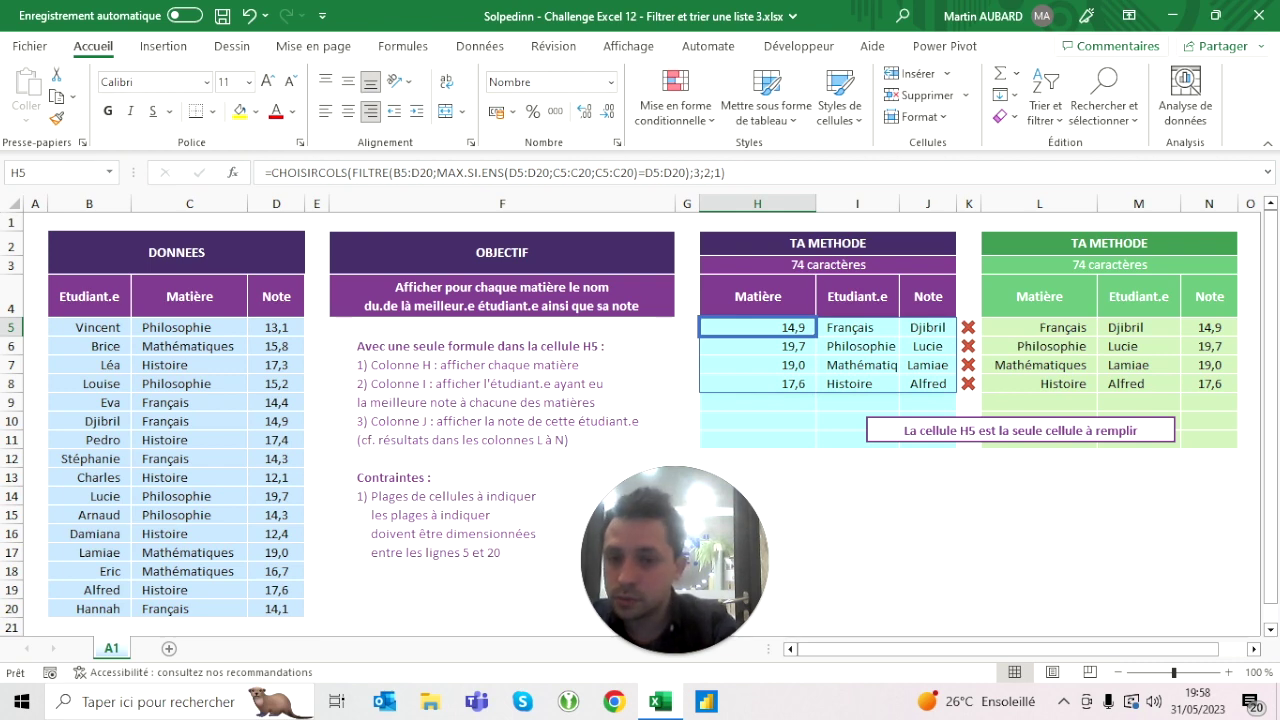
Step: Try alternative CHOISIRCOLS column orders in H5, such as 2;2;2
key("BackSpace")
key("BackSpace")
key("BackSpace")
key("BackSpace")
key("BackSpace")
key("BackSpace")
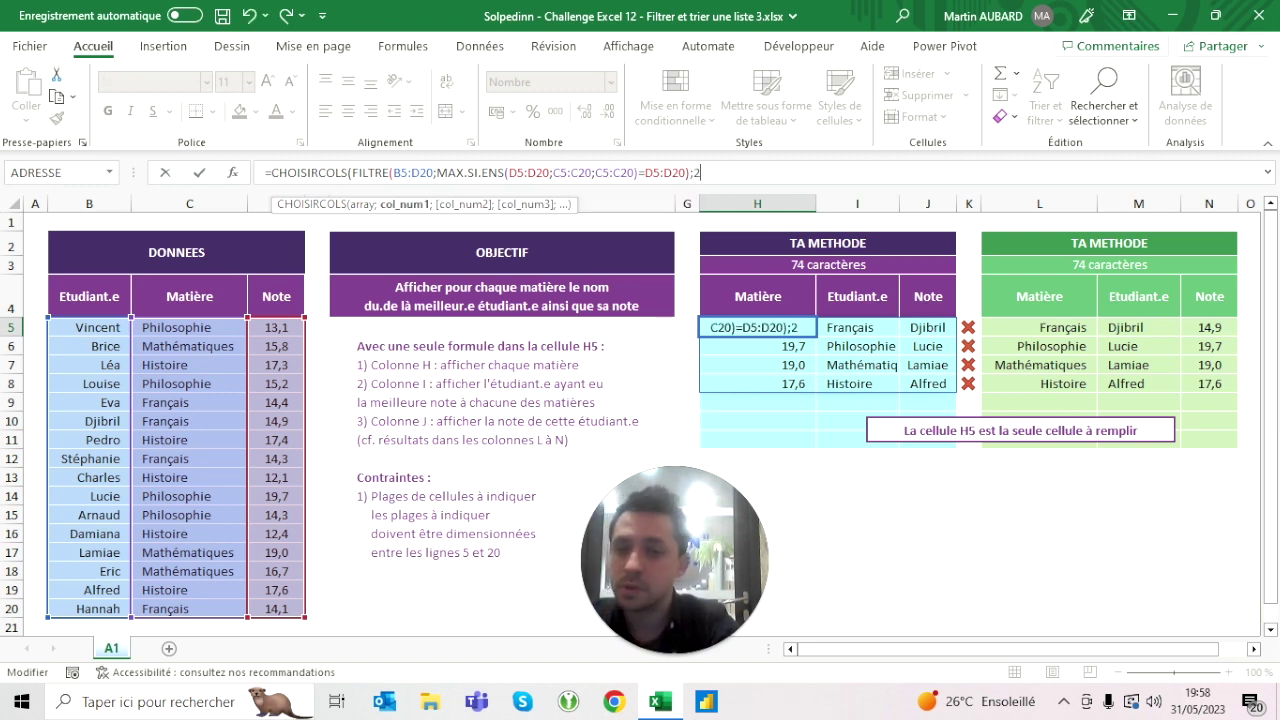
type(";")
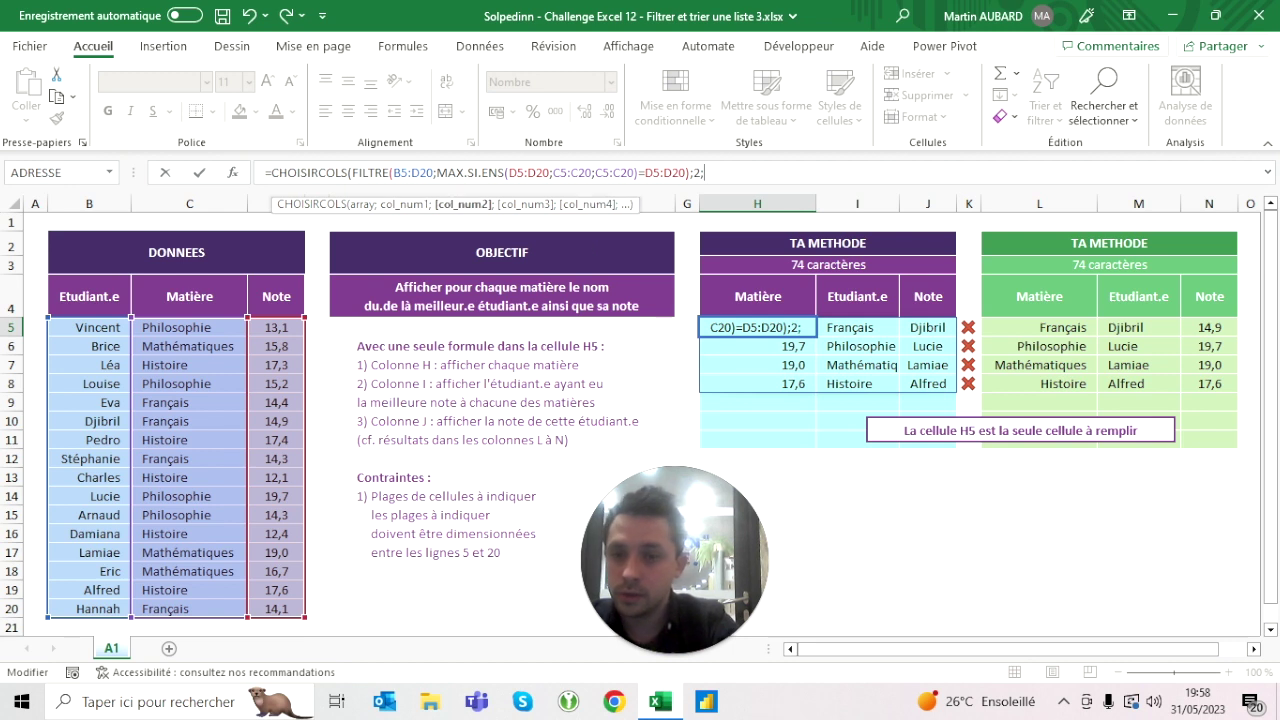
type("1")
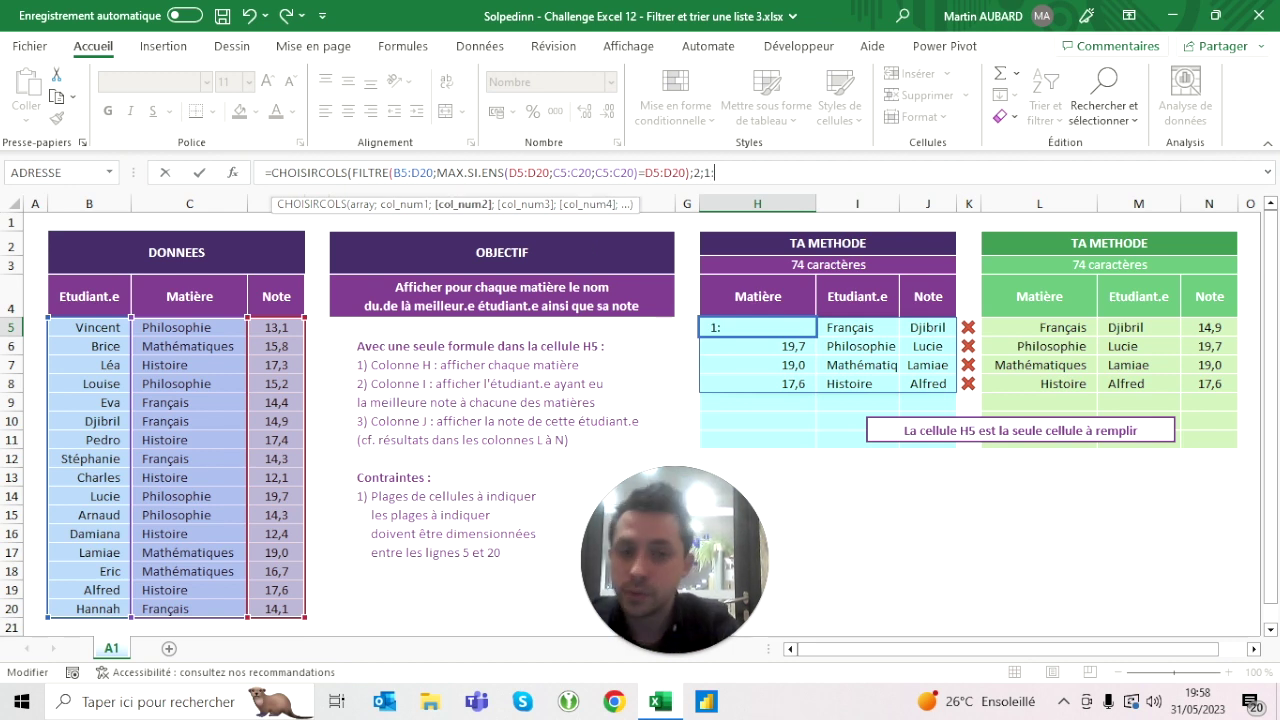
type(";3)")
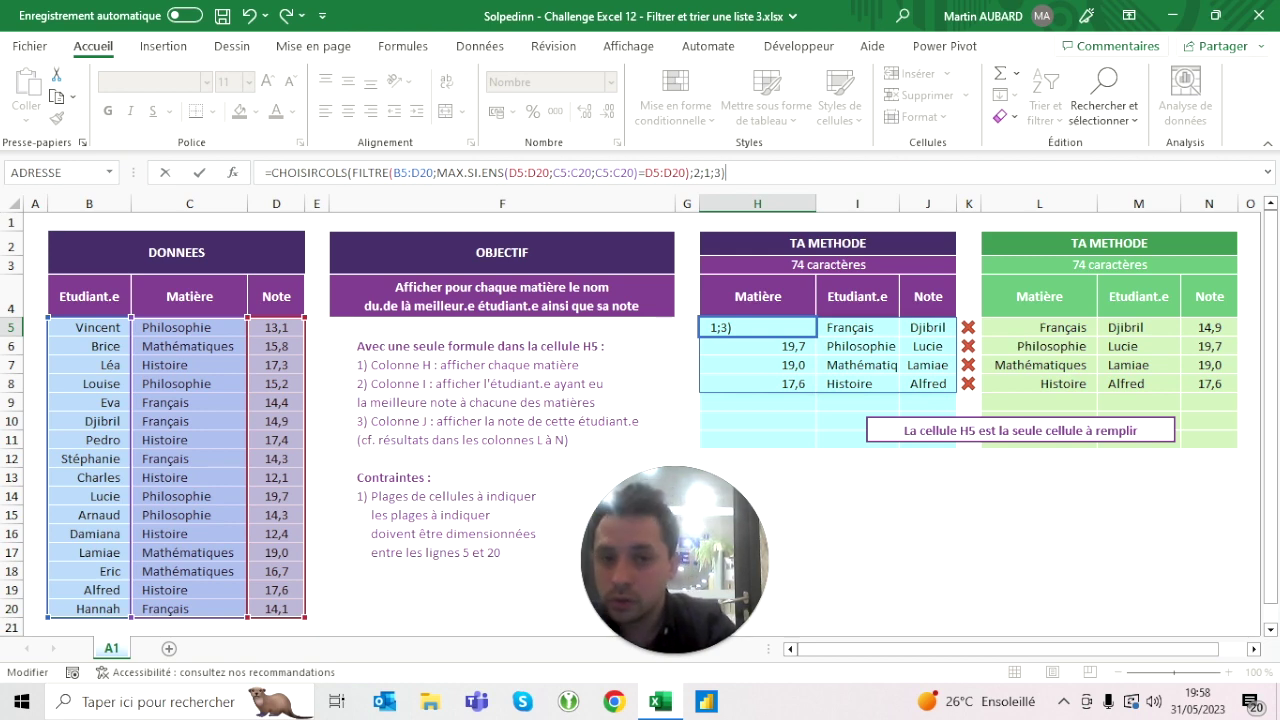
key("BackSpace")
key("BackSpace")
key("BackSpace")
key("BackSpace")
type("2;2)")
key("Return")
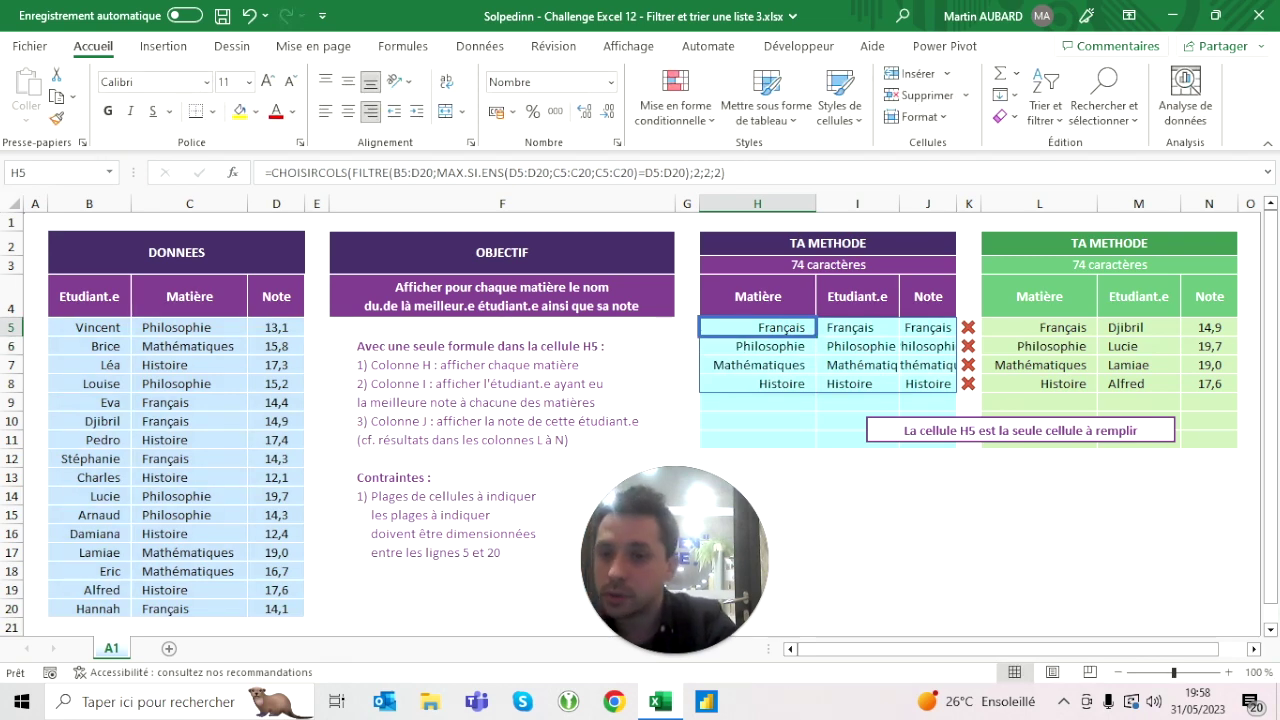
Step: Set the CHOISIRCOLS column order to 2;1;3 for subject, top student and grade
key("F2")
key("BackSpace")
key("BackSpace")
key("BackSpace")
type("1;3)")
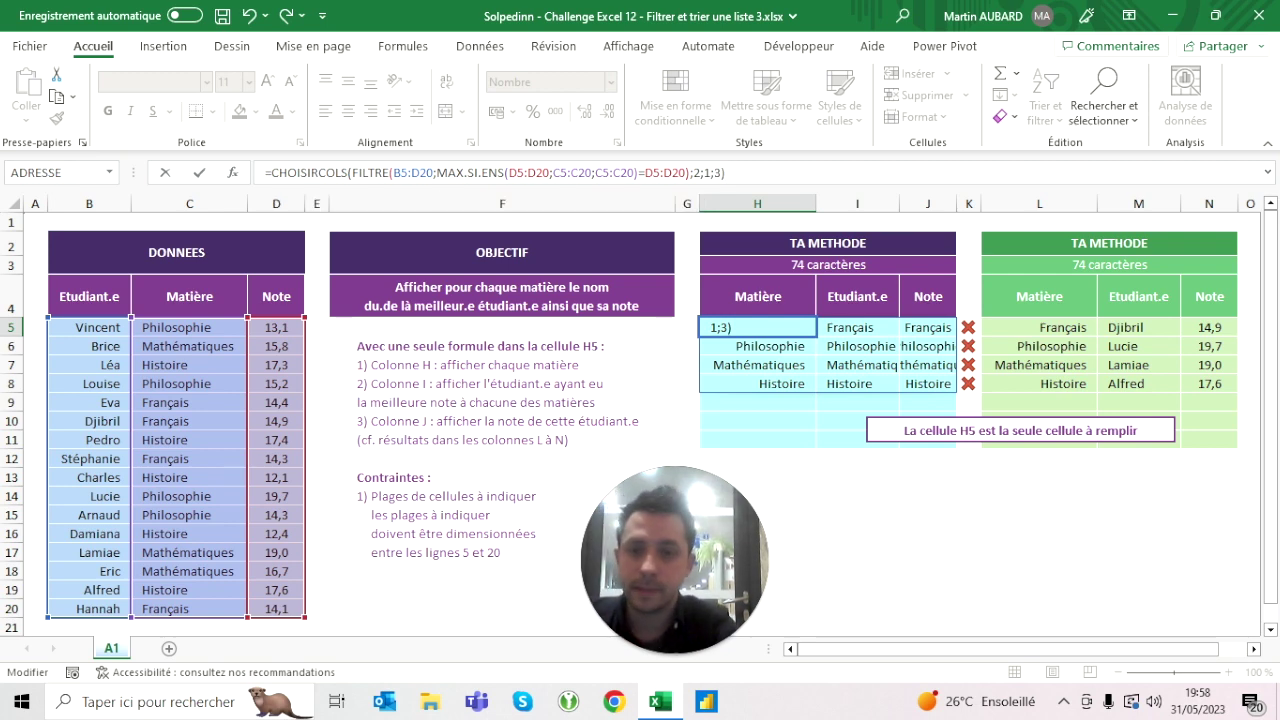
key("Return")
left_click(757, 327)
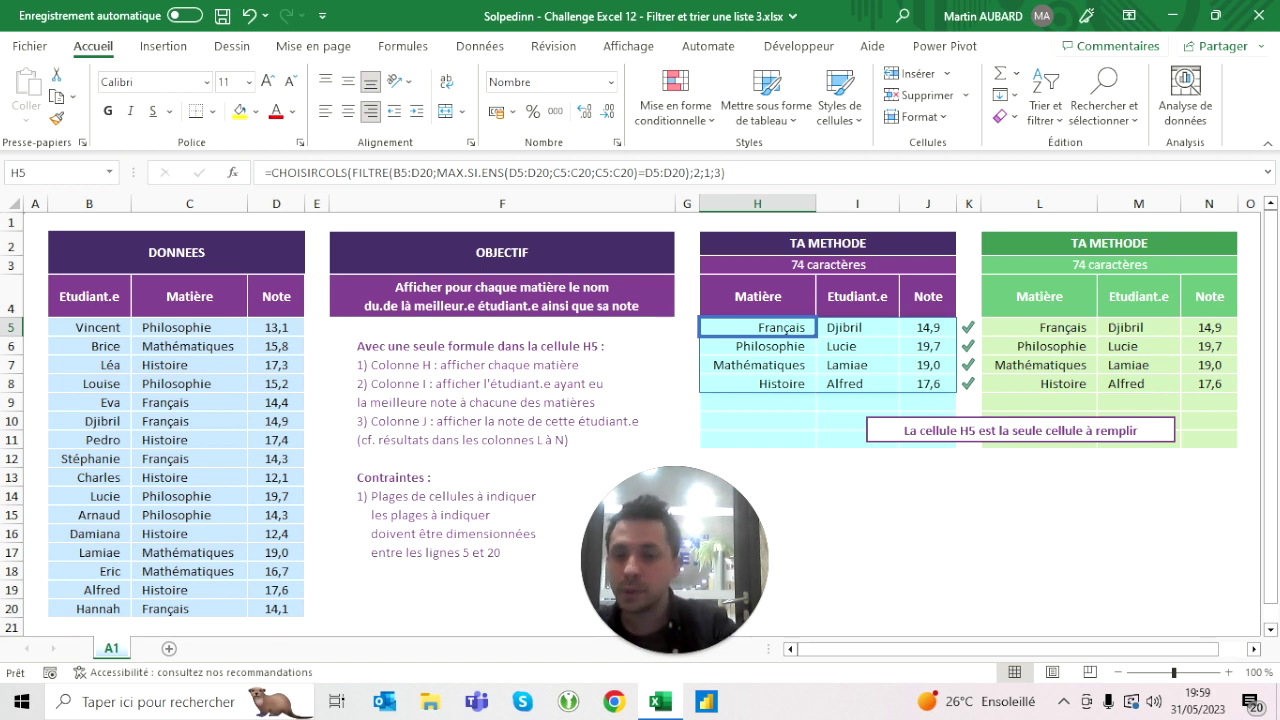
Step: Move through the grades around D5 and D6, copying D6 then cancelling the copy
left_click(276, 402)
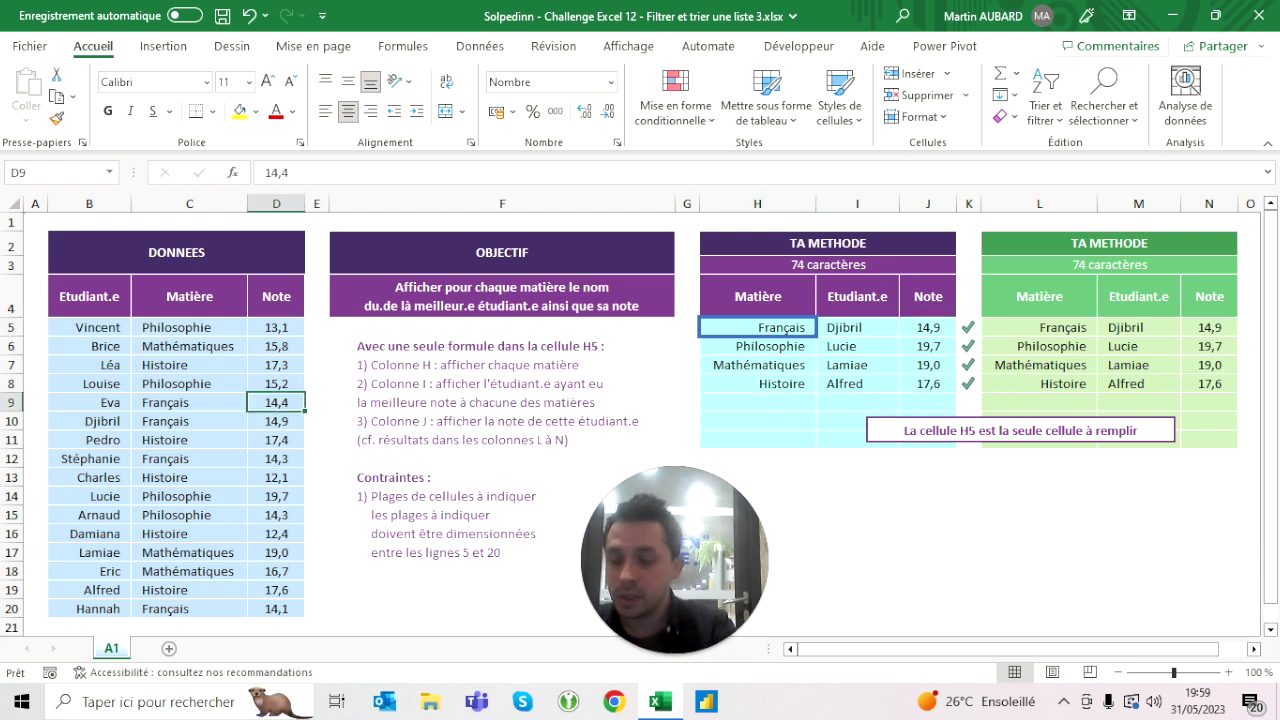
key("Up")
key("Up")
key("Up")
key("Up")
key("Down")
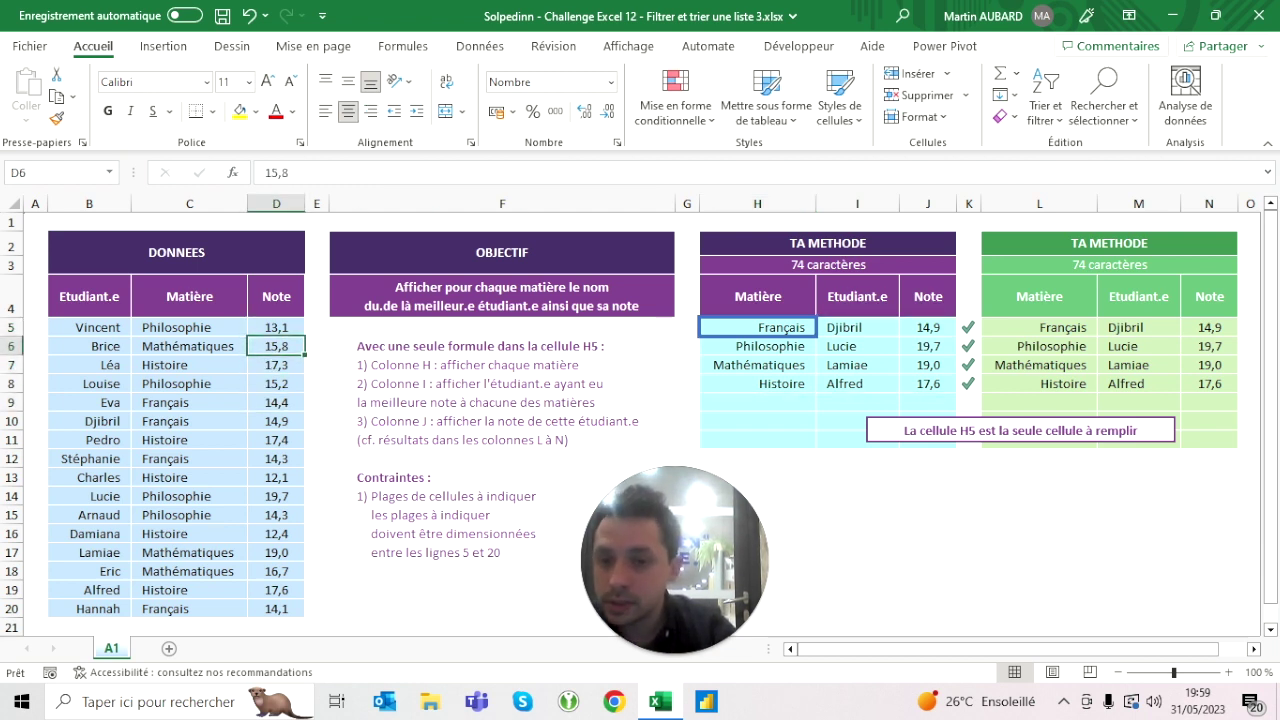
key("ctrl+c")
key("Escape")
key("Up")
key("Down")
key("Down")
key("Down")
key("Down")
key("Down")
key("Down")
key("Down")
key("Down")
key("Down")
key("Down")
key("Down")
key("Down")
key("Down")
key("Down")
key("Down")
key("Up")
key("Up")
key("Up")
Step: Copy the 19,7 grade from D14 and paste it into D12, D10, D9 and grade cells above
left_click(276, 515)
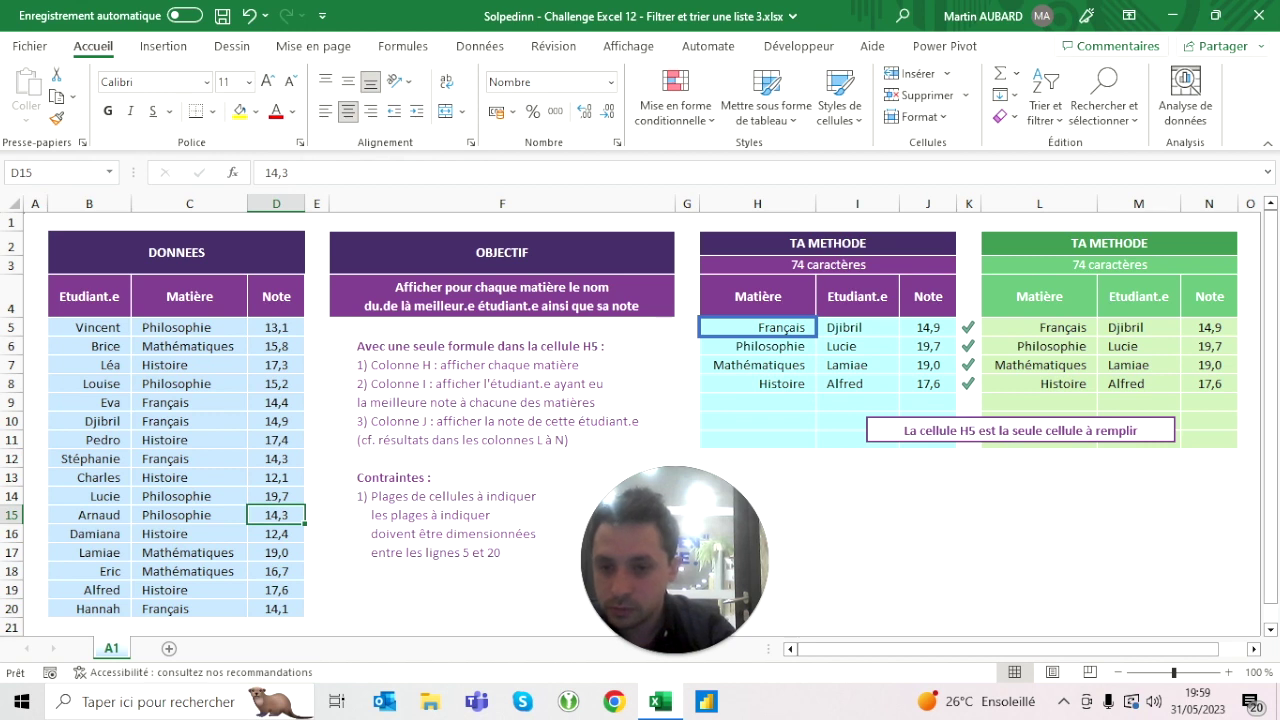
key("Up")
key("ctrl+c")
key("Up")
key("Up")
key("ctrl+v")
key("Up")
key("Up")
key("ctrl+v")
key("Up")
key("ctrl+v")
key("Up")
key("Up")
key("ctrl+v")
key("Up")
key("ctrl+v")
key("Up")
key("ctrl+v")
left_click(276, 383)
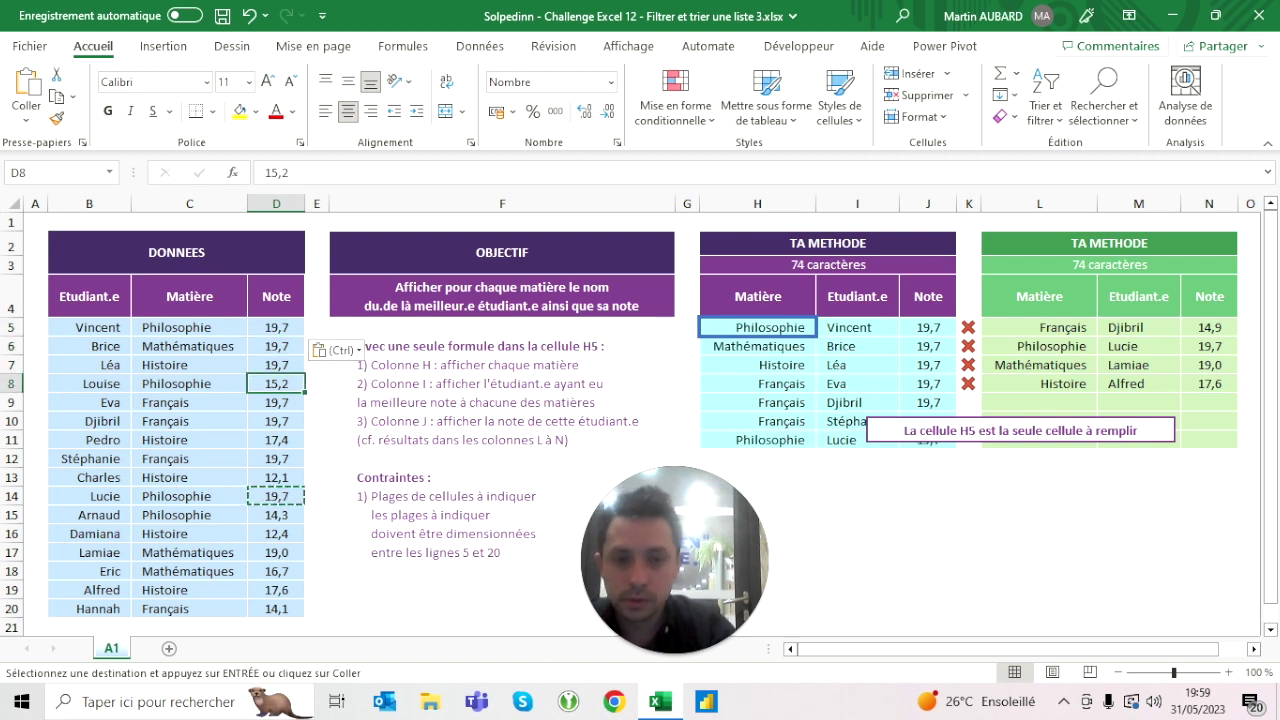
key("Escape")
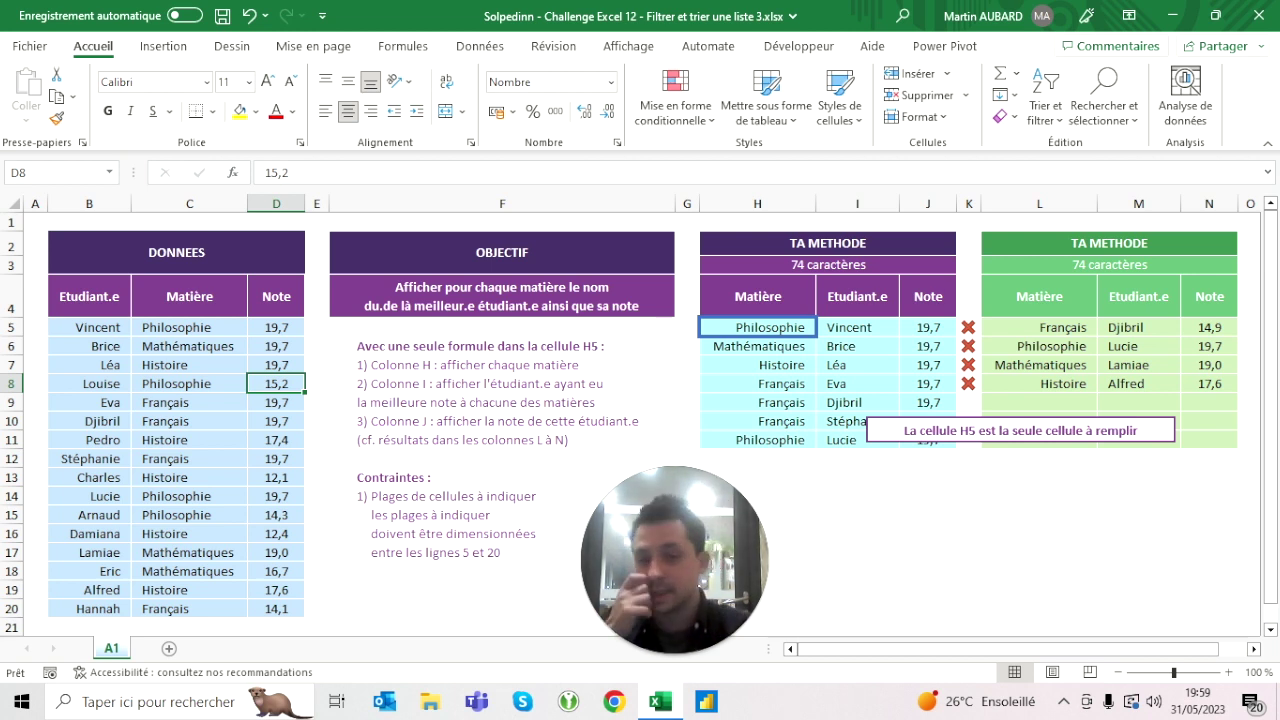
Step: Move the note box further down the sheet, below the results
left_click_drag(758, 383, 928, 421)
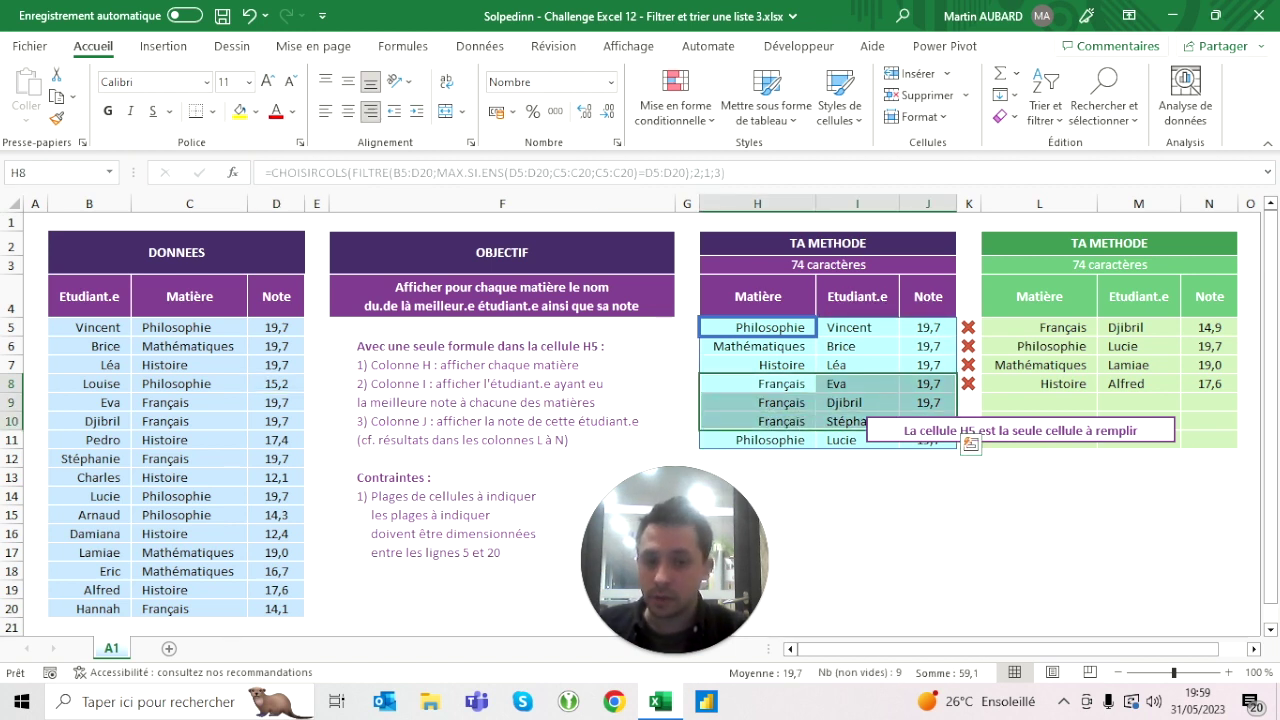
left_click(857, 440)
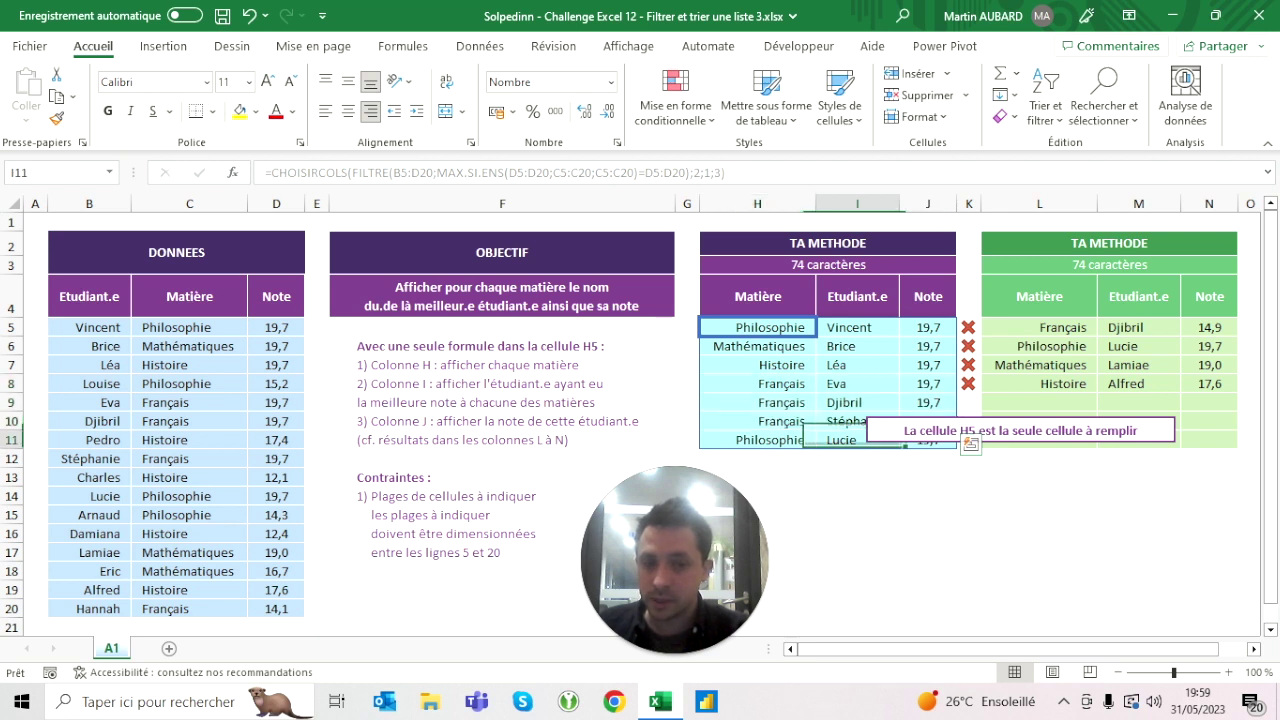
left_click(857, 327)
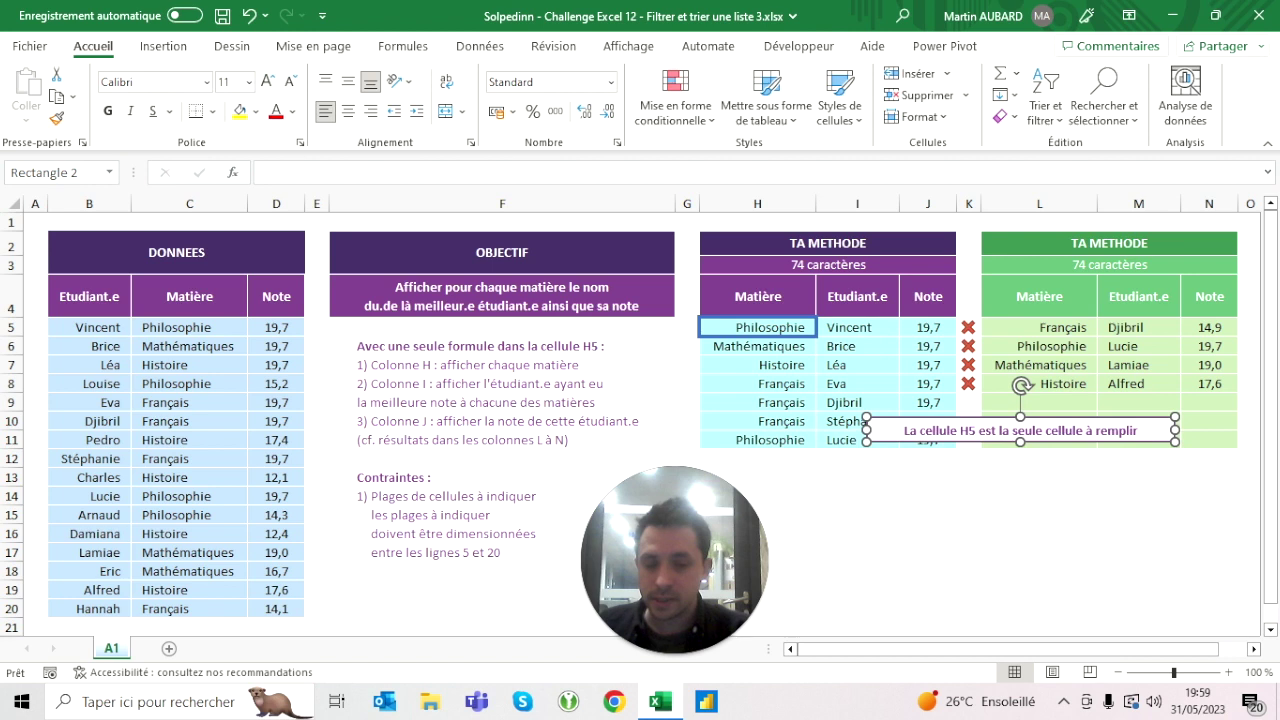
left_click_drag(1020, 430, 1020, 500)
left_click(928, 440)
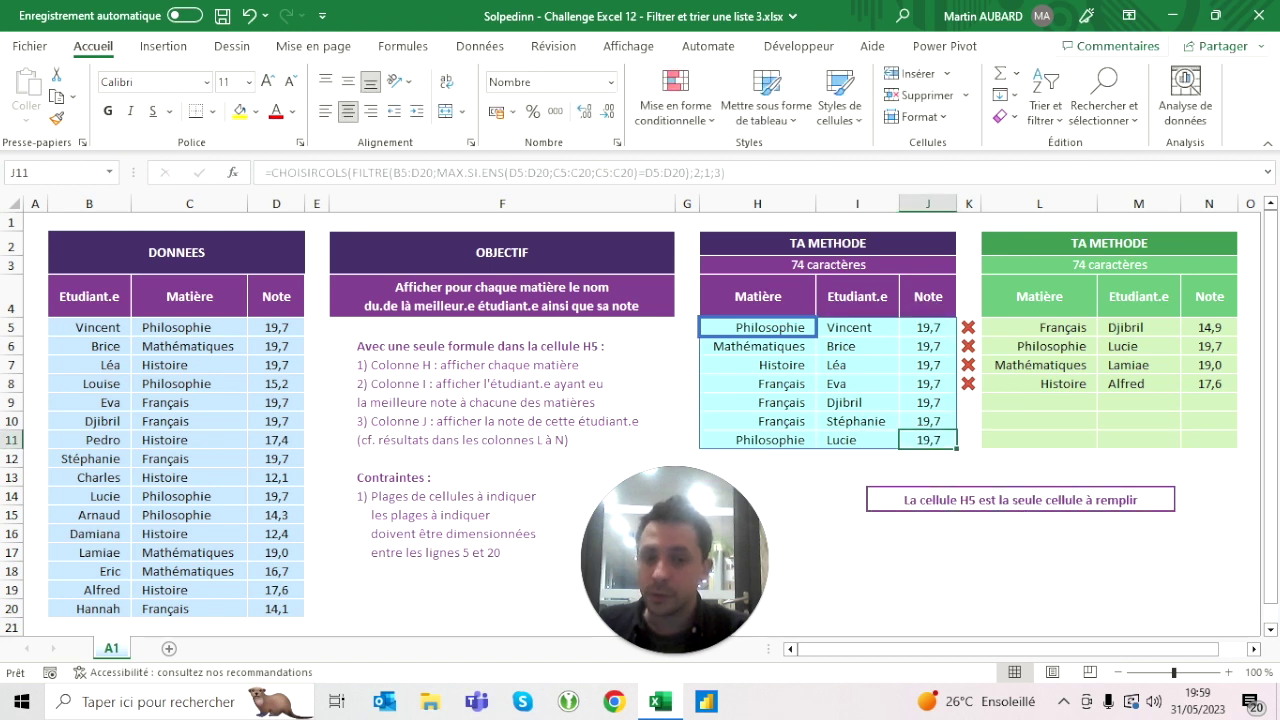
Step: Wrap the H5 formula in TRIER so the tied 19,7 rows come out sorted
left_click(757, 296)
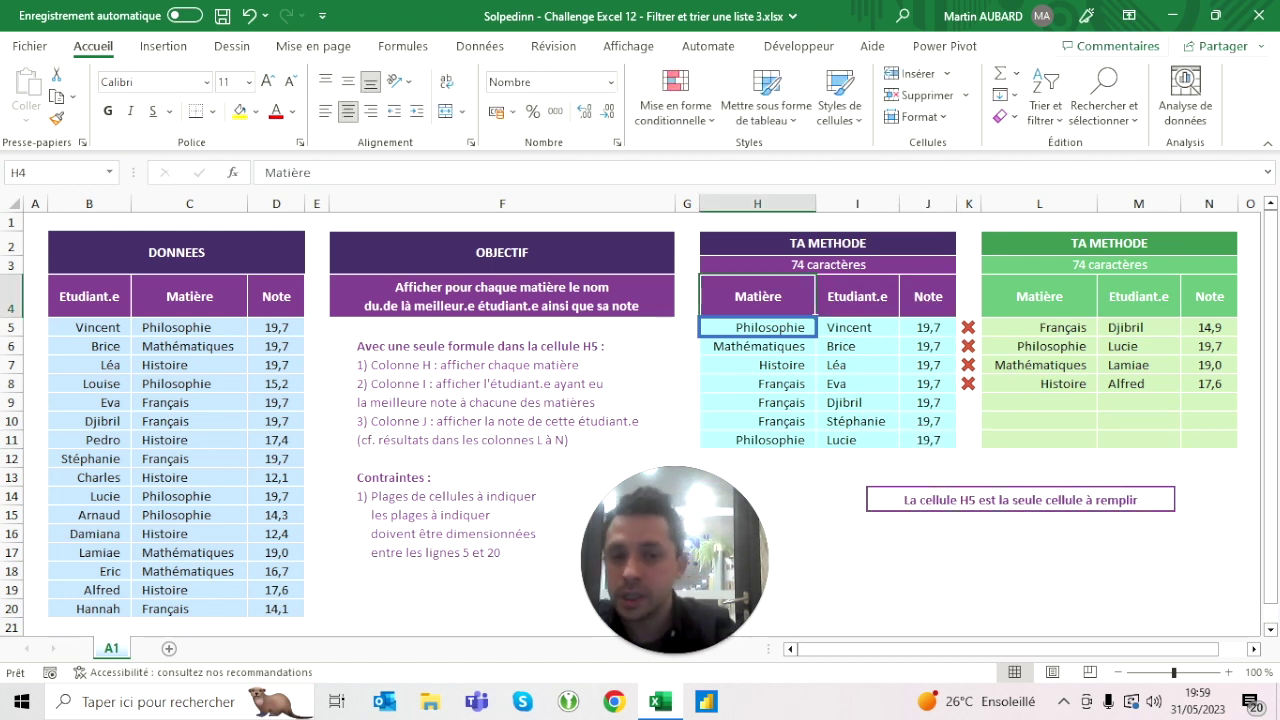
left_click(757, 327)
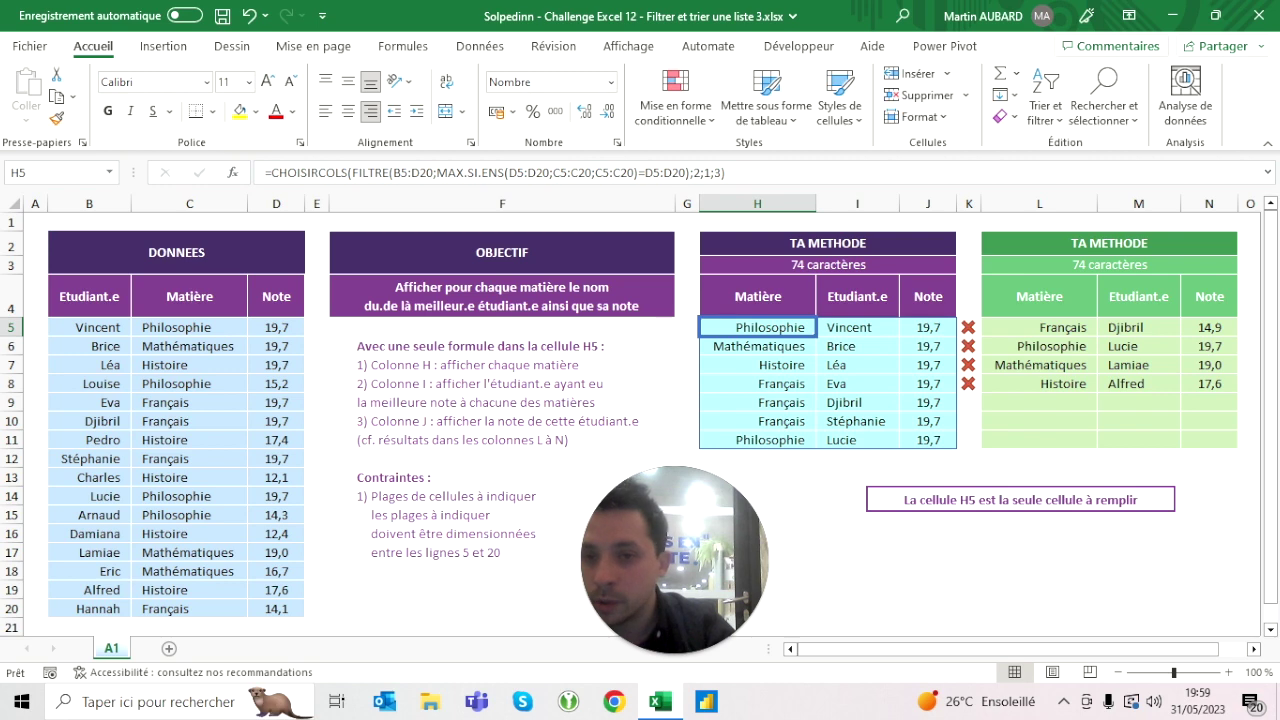
key("F2")
key("Home")
key("Right")
type("TRIER(")
key("End")
type(")")
key("Return")
left_click(770, 327)
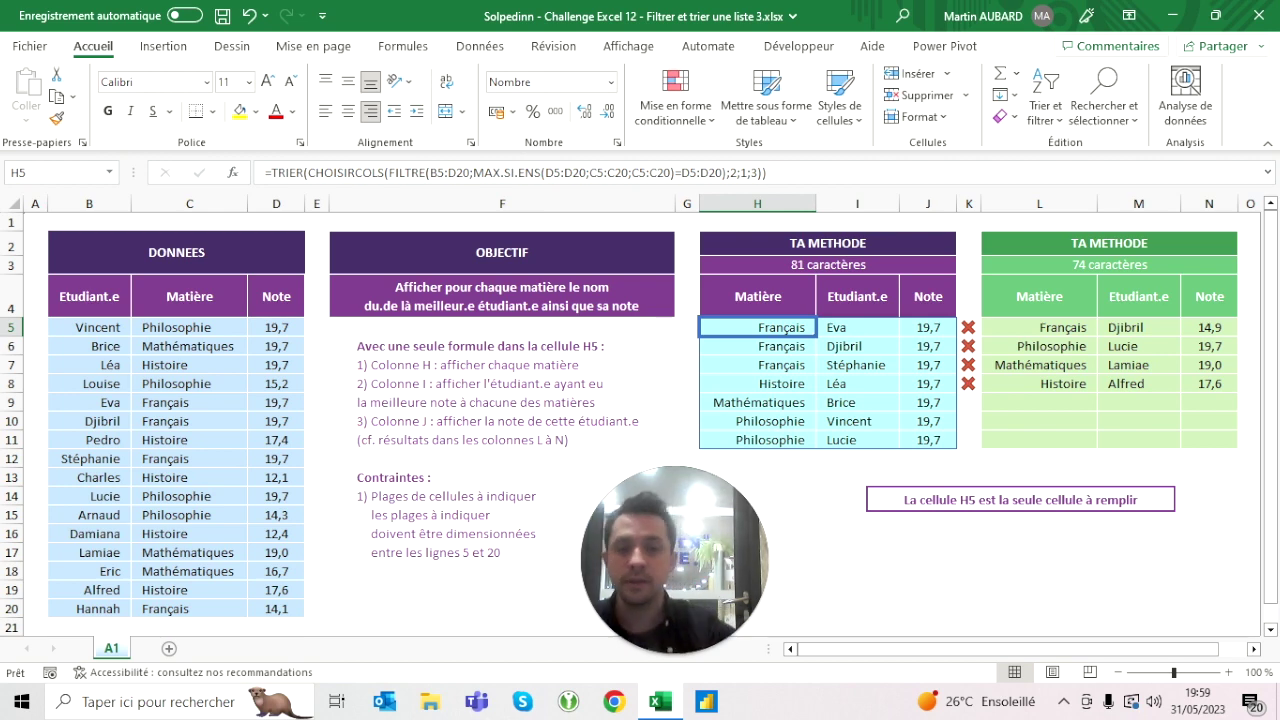
Step: Undo the TRIER wrapper, note box move and pasted 19,7 grades, then deselect the shape
left_click(247, 19)
left_click(247, 19)
left_click(247, 19)
left_click(247, 19)
left_click(247, 19)
left_click(247, 19)
left_click(247, 19)
left_click(247, 19)
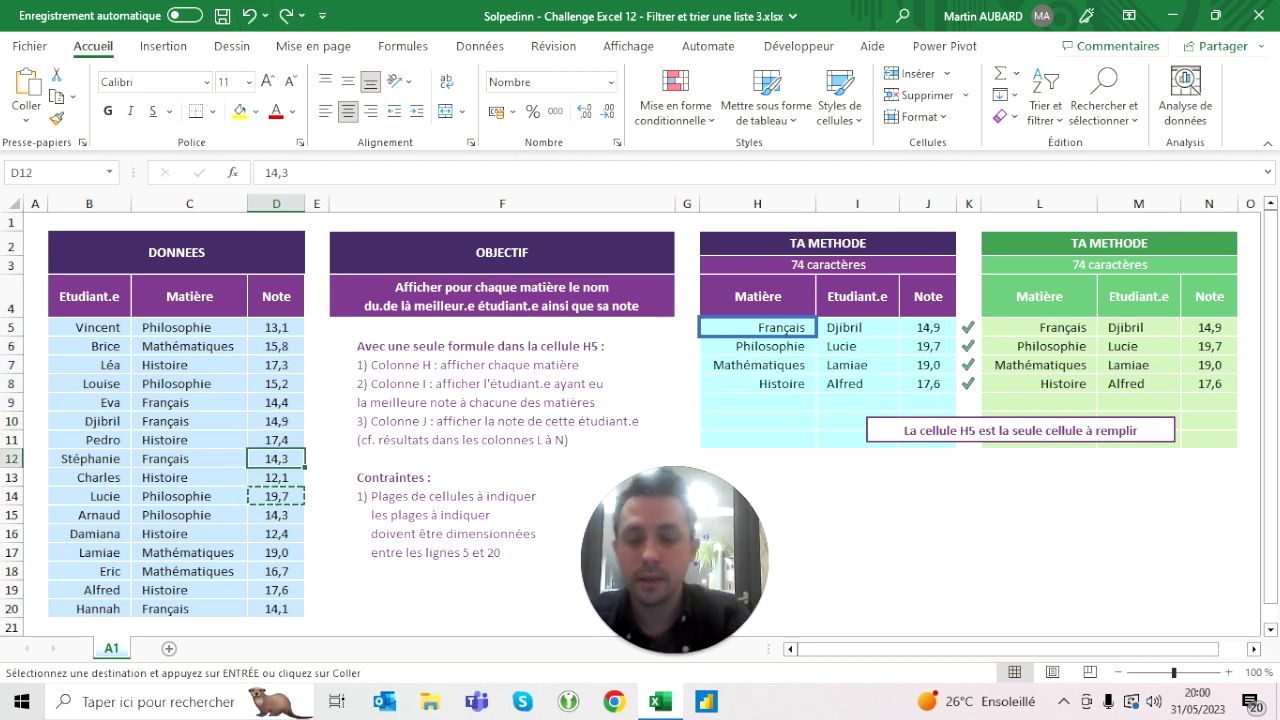
left_click(247, 19)
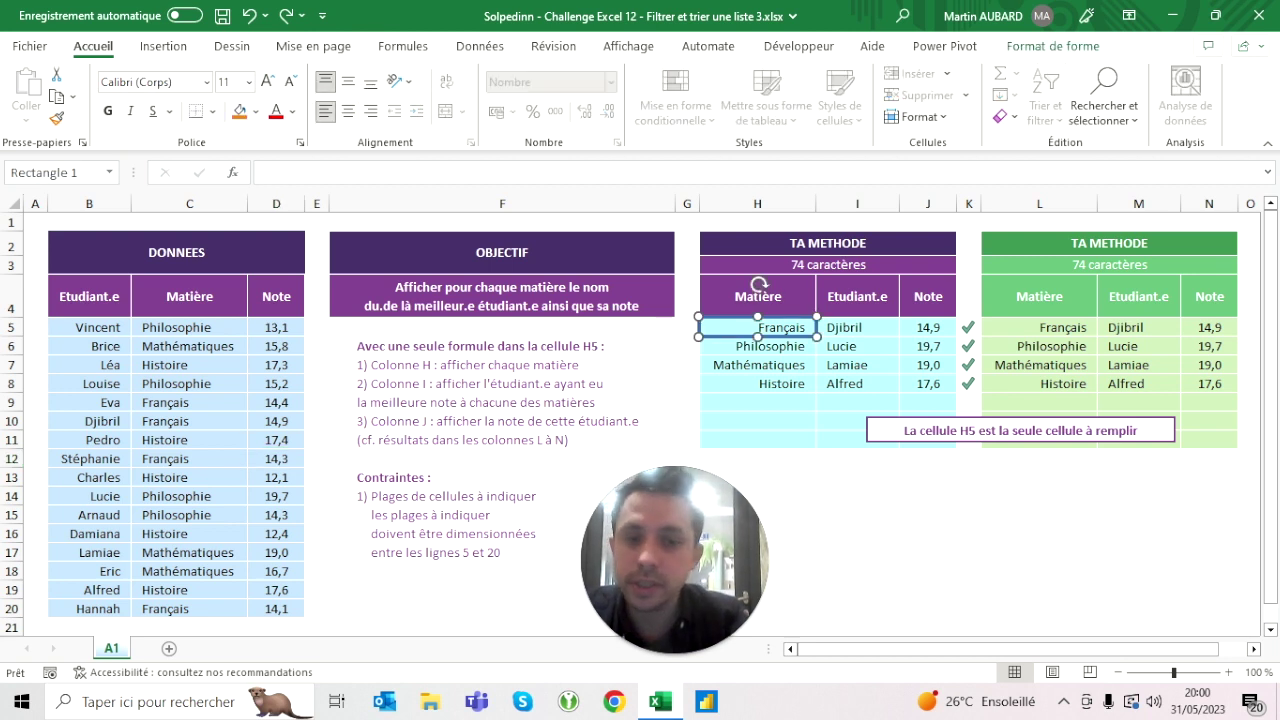
key("Escape")
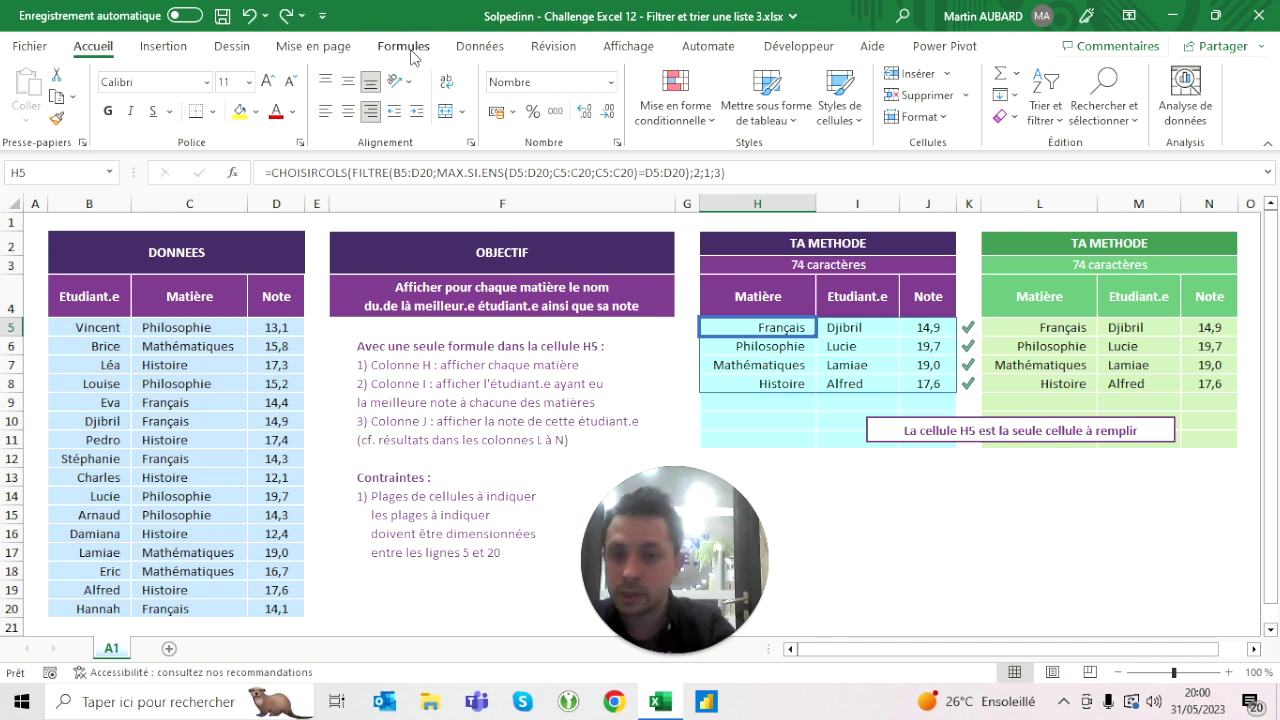
left_click(509, 173)
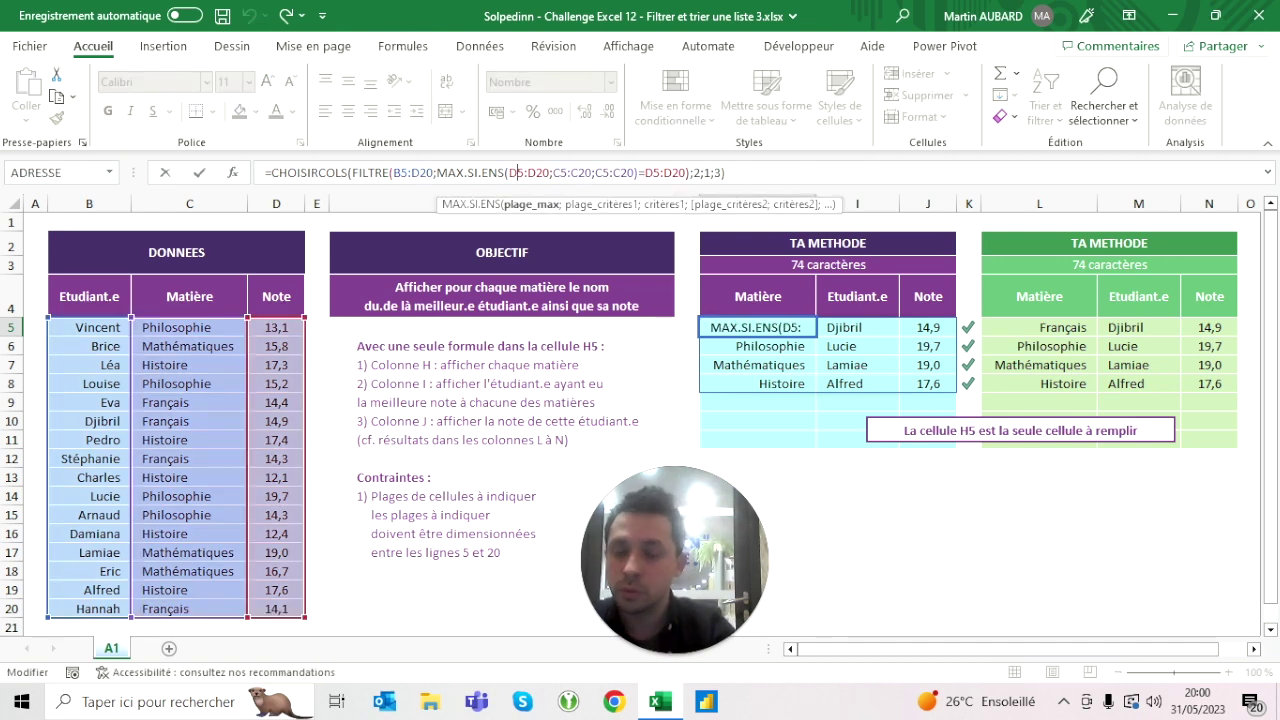